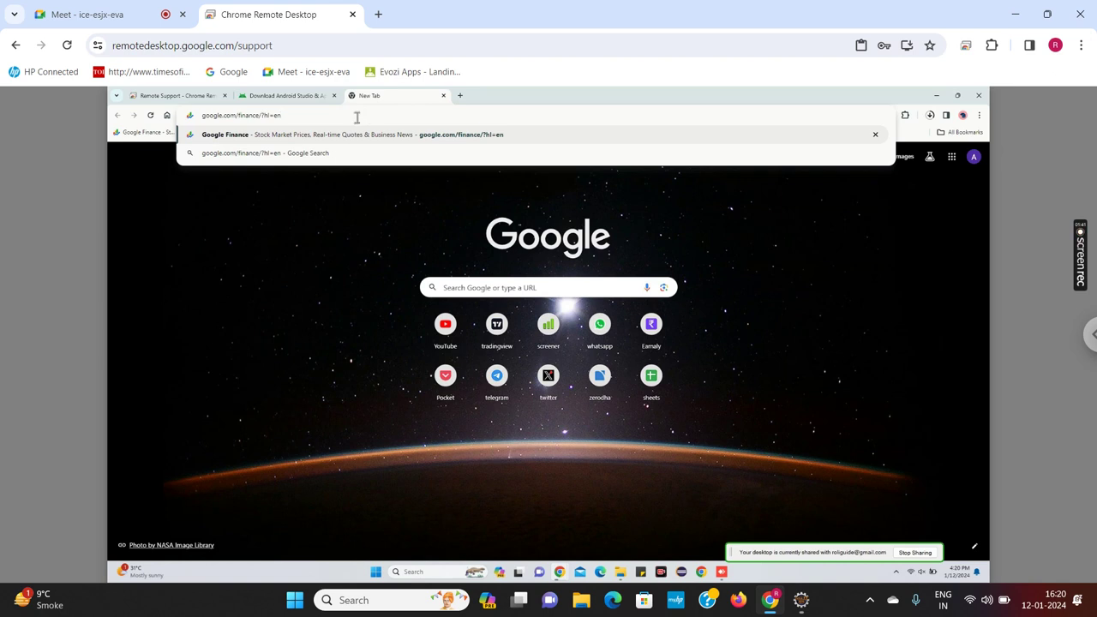
# Trim the remote browser's address from google.com/finance to google.com and load it
pyautogui.press('BackSpace')
pyautogui.press('BackSpace')
pyautogui.press('BackSpace')
pyautogui.press('BackSpace')
pyautogui.press('BackSpace')
pyautogui.press('BackSpace')
pyautogui.press('BackSpace')
pyautogui.press('BackSpace')
pyautogui.press('BackSpace')
pyautogui.press('BackSpace')
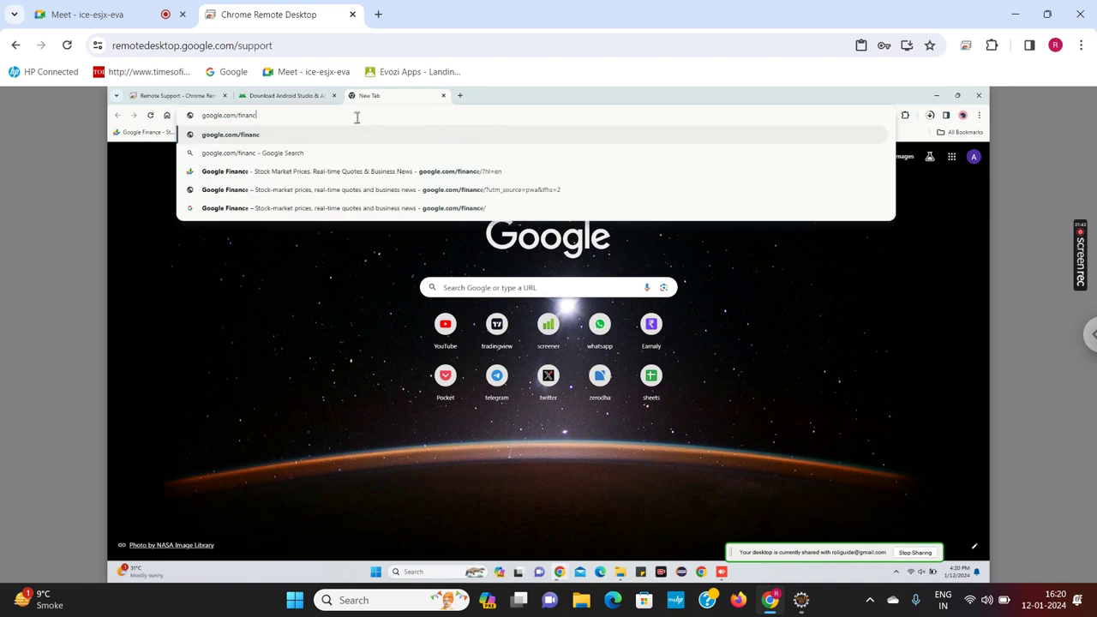
pyautogui.press('BackSpace')
pyautogui.press('BackSpace')
pyautogui.press('BackSpace')
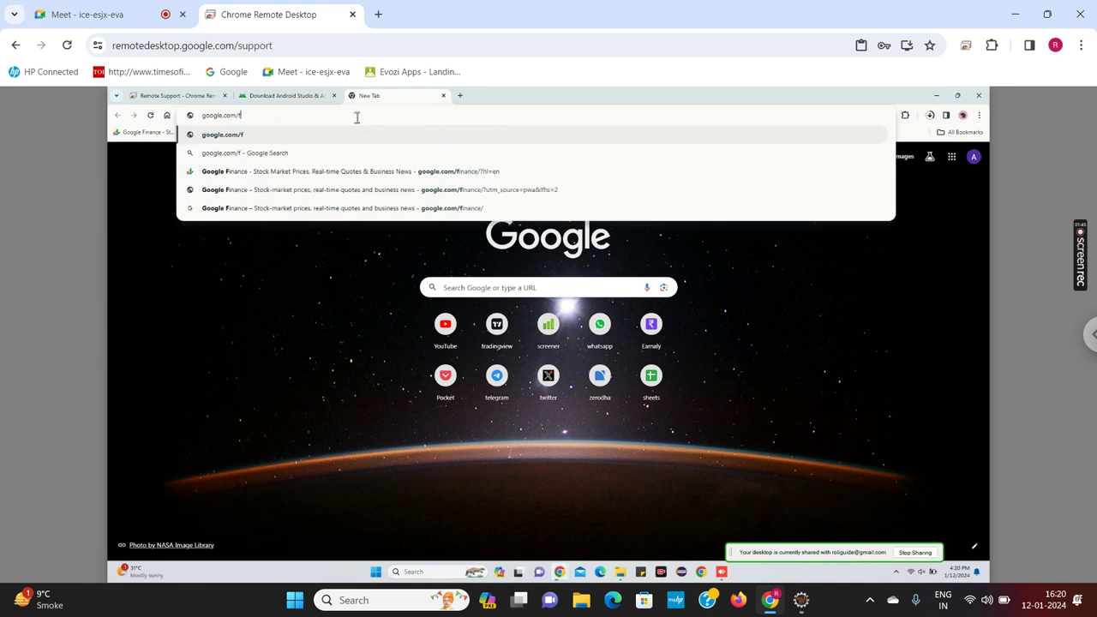
pyautogui.press('BackSpace')
pyautogui.press('Return')
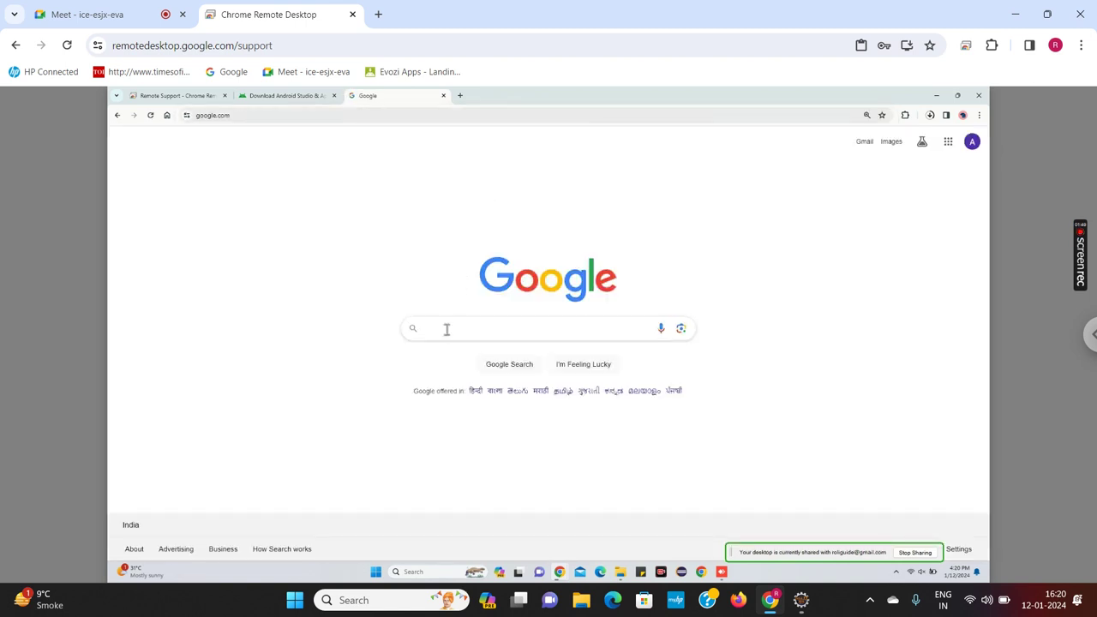
# Search 'download node js' and download the Node.js v20.11.0 Windows installer from nodejs.org
pyautogui.write('do')
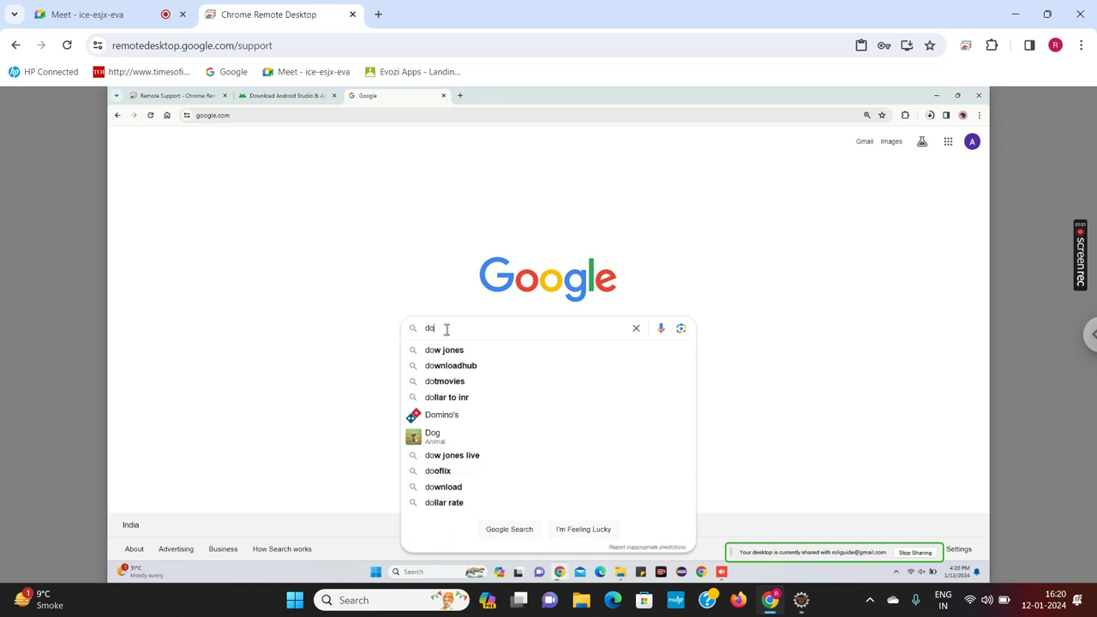
pyautogui.write('wnloa')
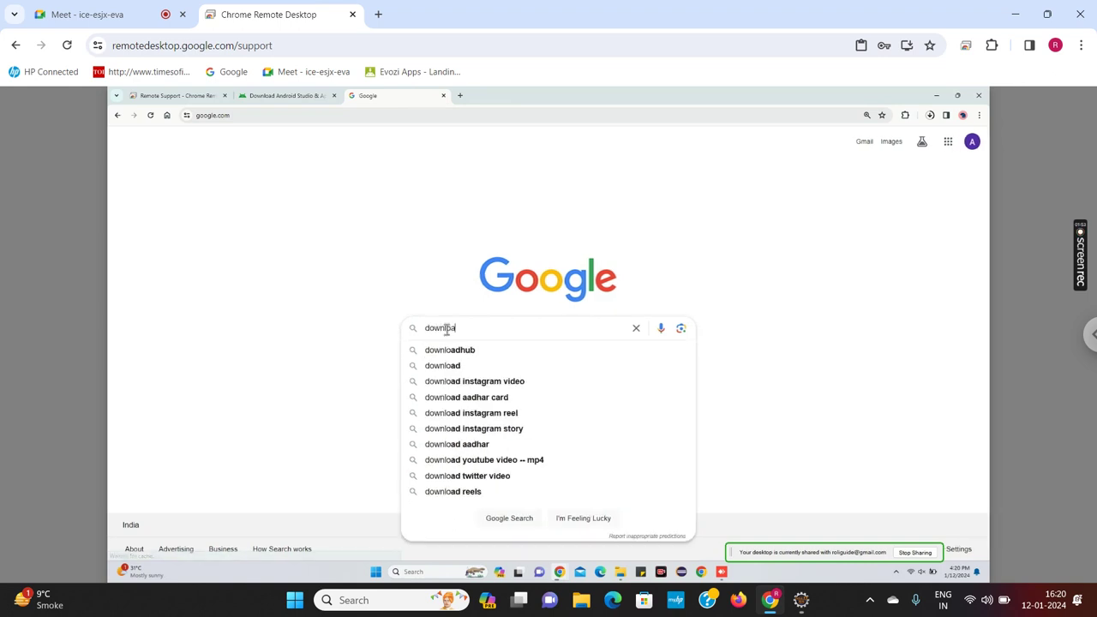
pyautogui.write('d node')
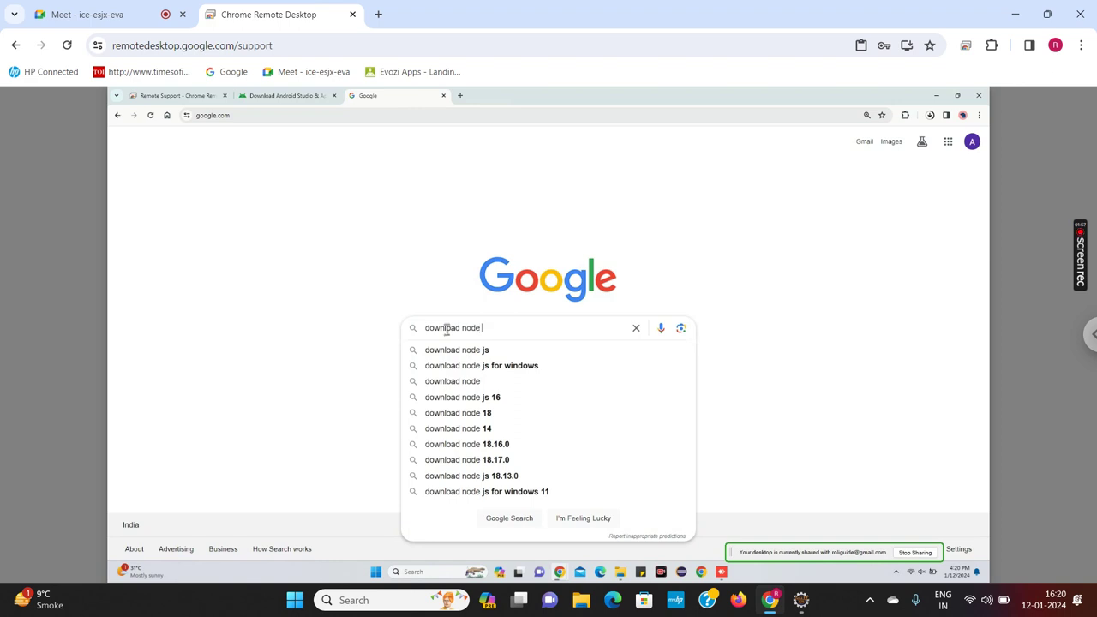
pyautogui.write(' js')
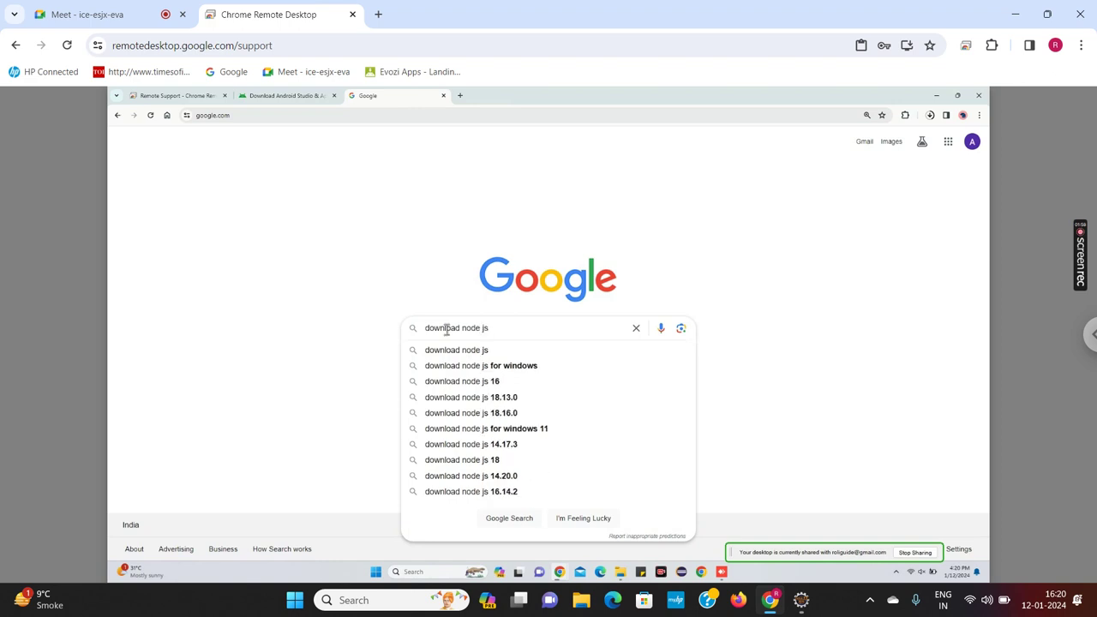
pyautogui.press('Return')
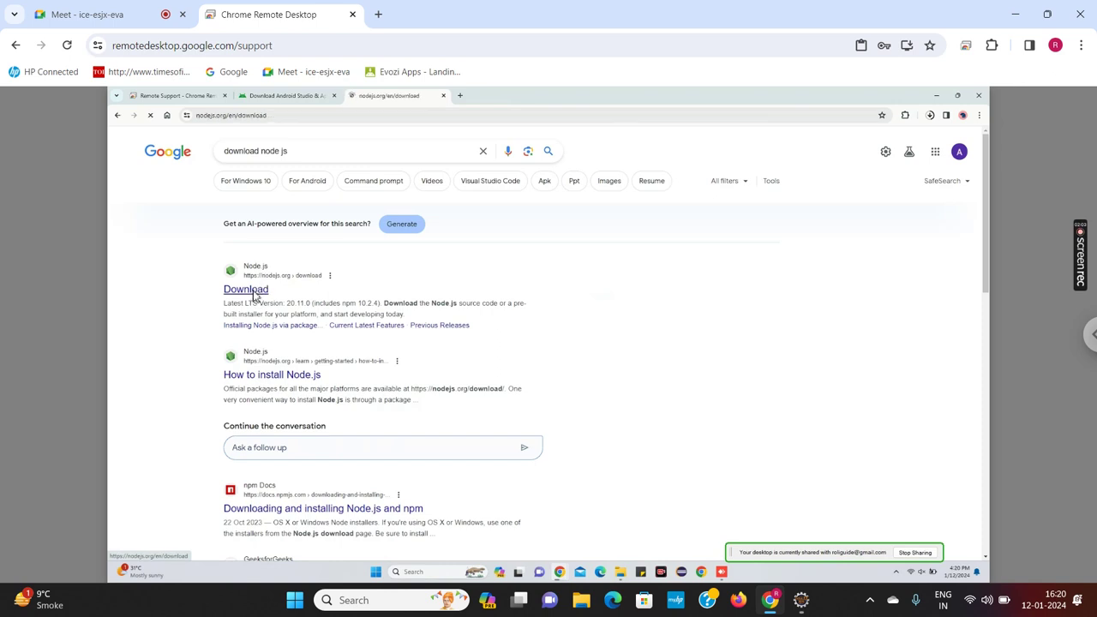
pyautogui.click(247, 290)
pyautogui.click(396, 287)
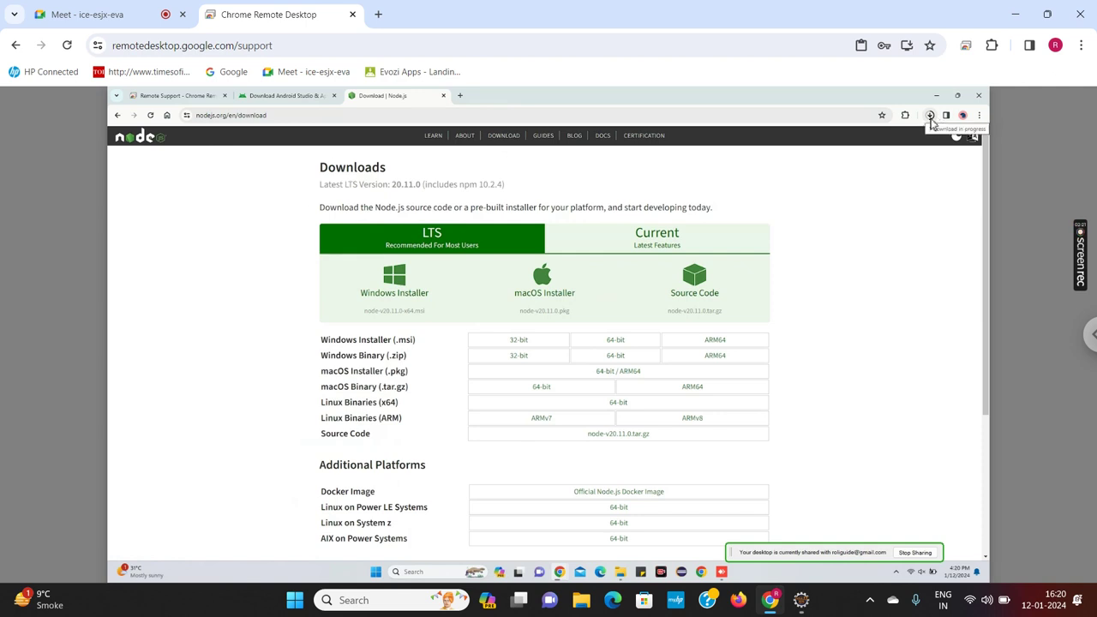
pyautogui.click(931, 119)
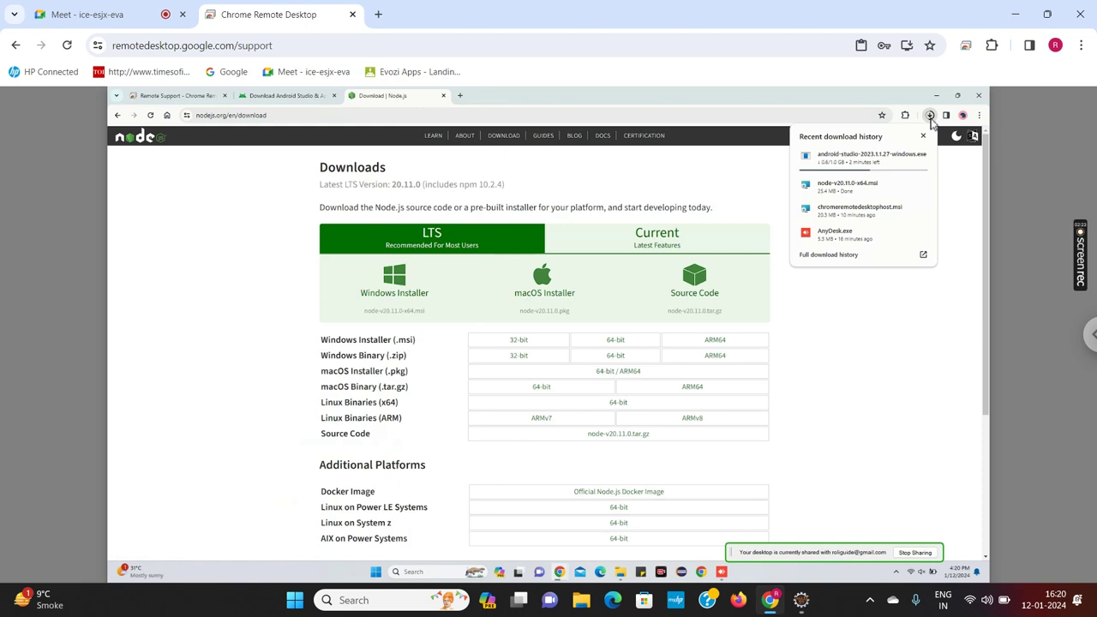
# Launch the downloaded node-v20.11.0-x64.msi installer from its Downloads folder
pyautogui.moveTo(852, 191)
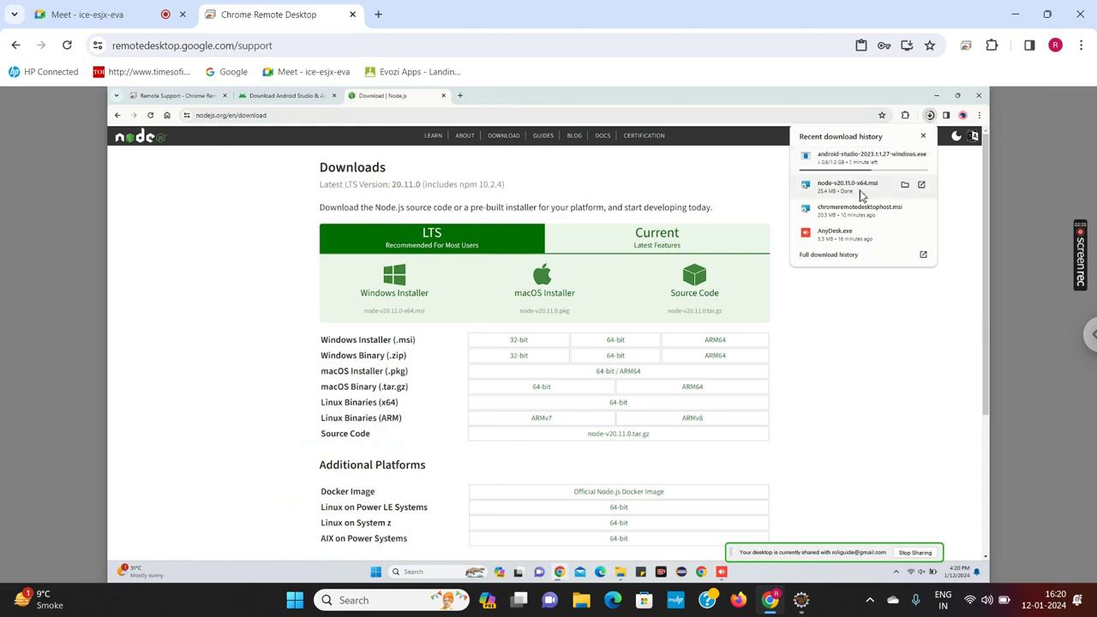
pyautogui.click(905, 186)
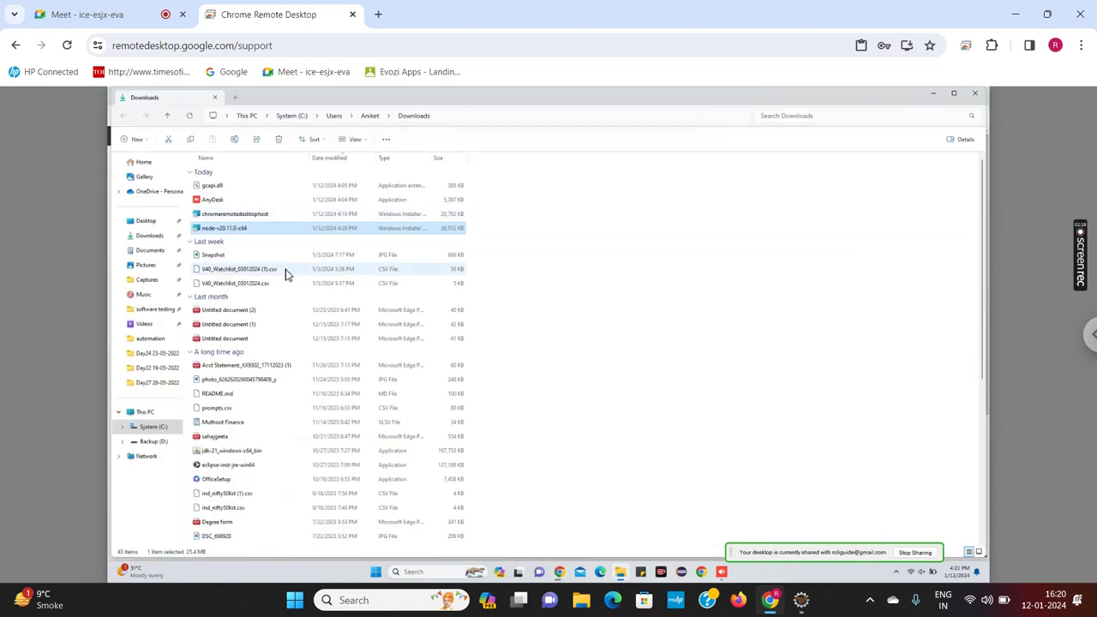
pyautogui.doubleClick(207, 229)
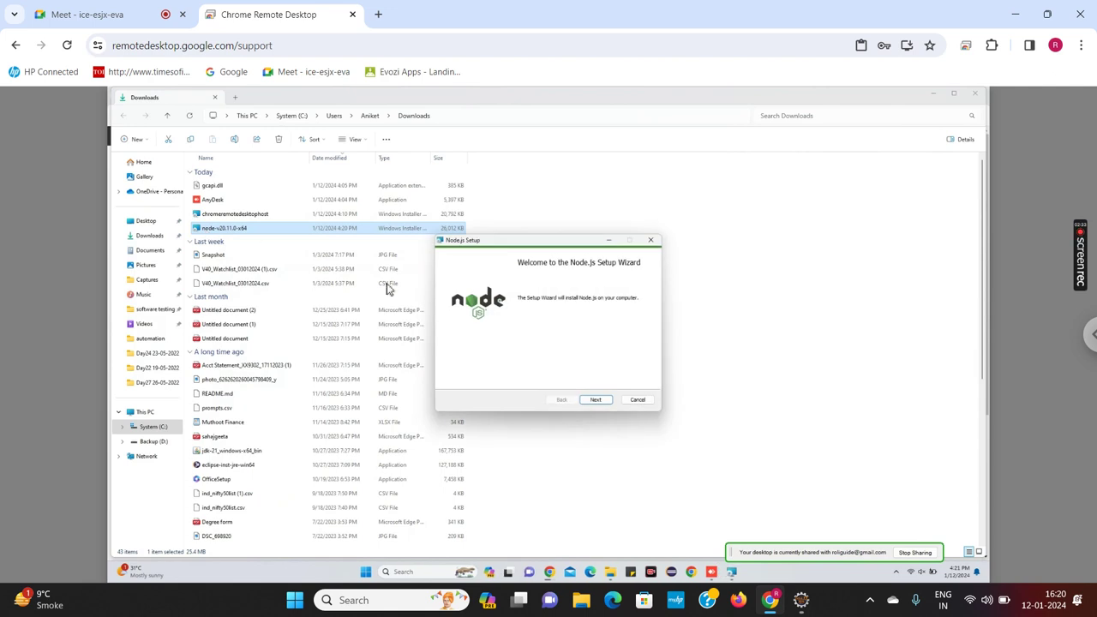
# Accept the Node.js license agreement and continue to the install location page
pyautogui.click(597, 401)
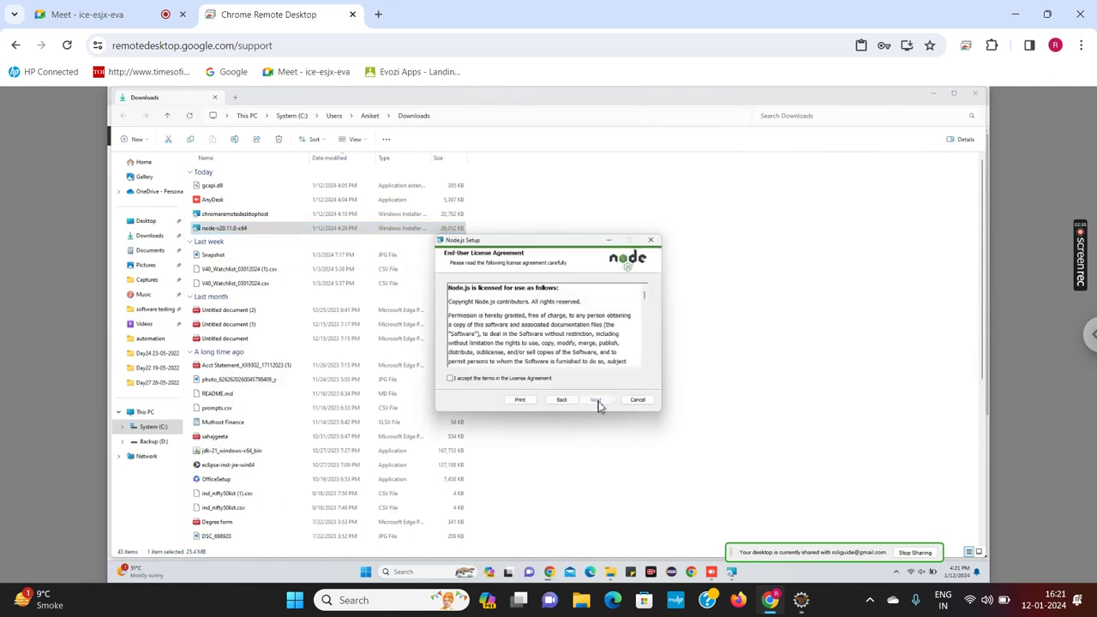
pyautogui.click(451, 379)
pyautogui.moveTo(646, 298); pyautogui.dragTo(648, 363)
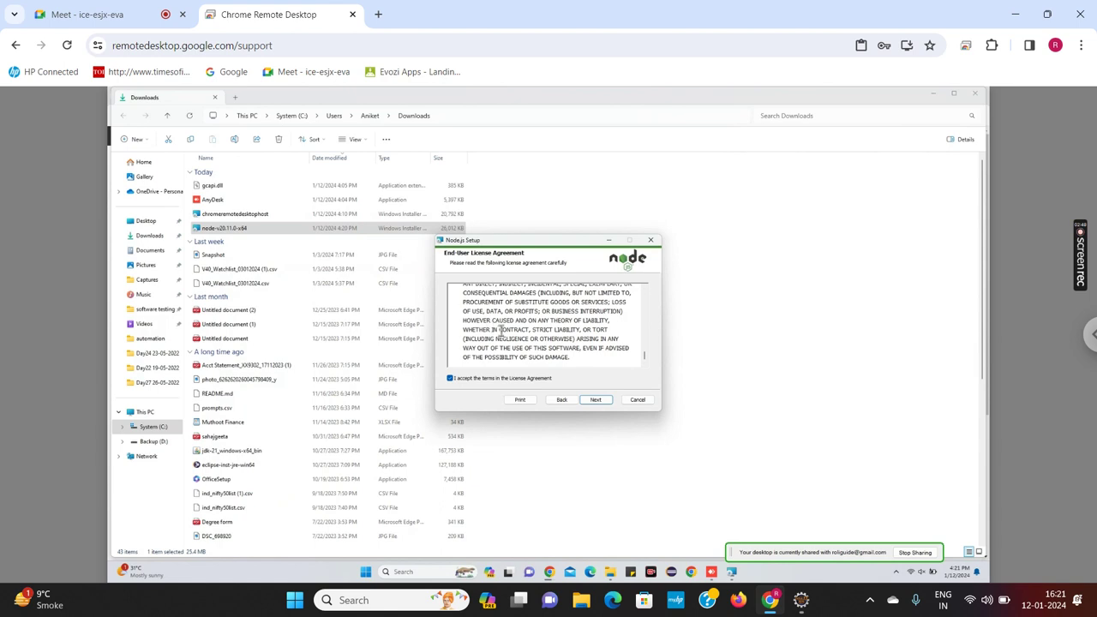
pyautogui.click(595, 400)
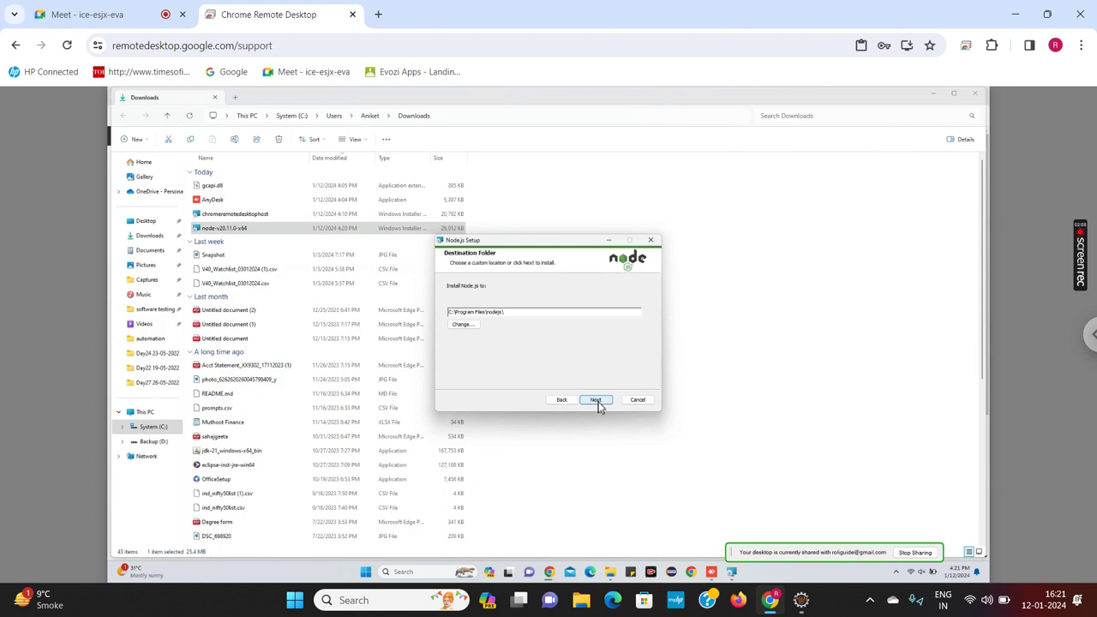
# Keep the default folder and features, enable native-module tools, and start the installation
pyautogui.click(597, 400)
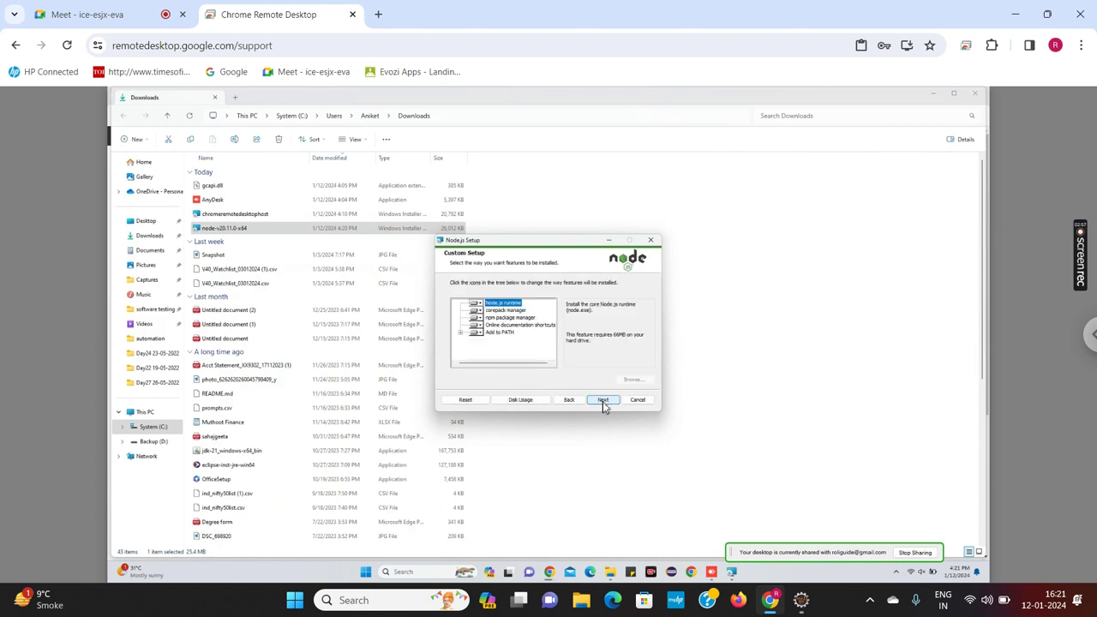
pyautogui.click(604, 400)
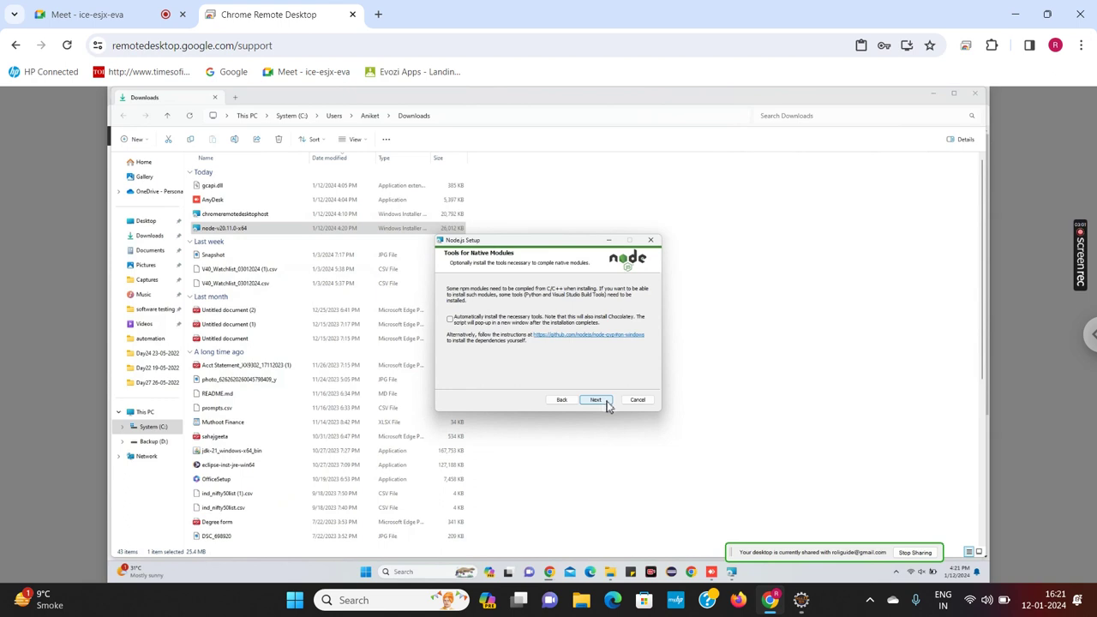
pyautogui.click(450, 318)
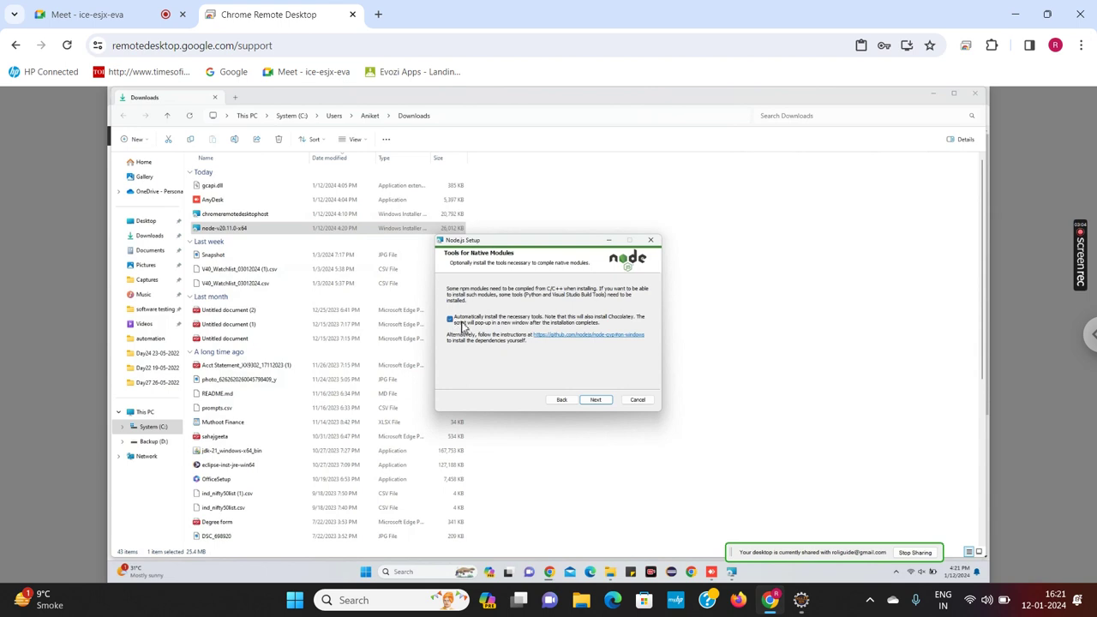
pyautogui.click(593, 398)
pyautogui.click(597, 402)
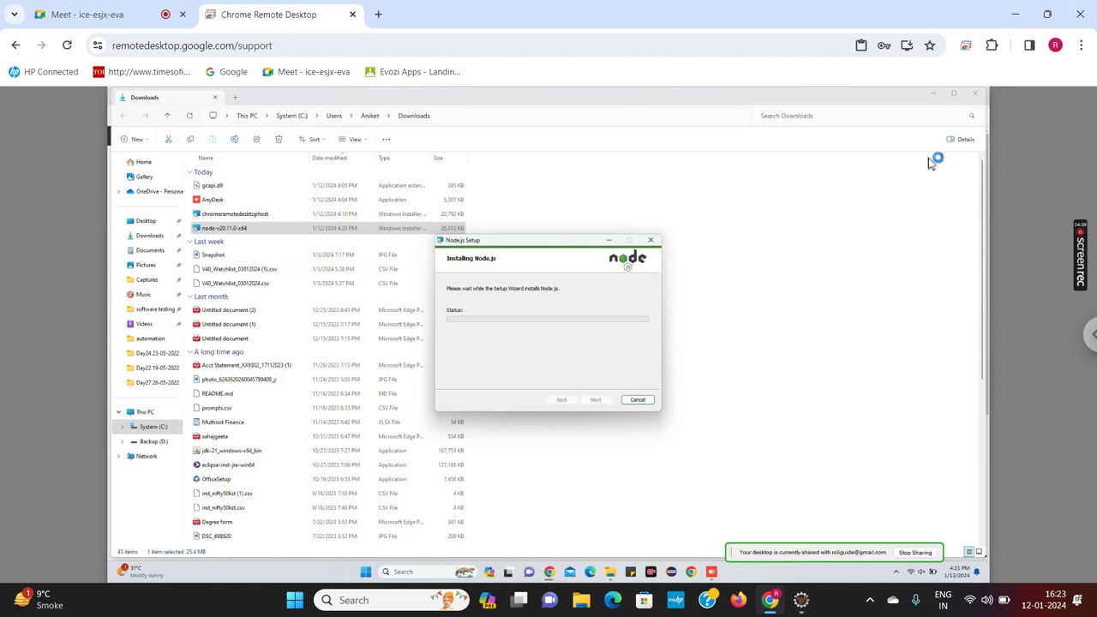
# Switch to the local Eclipse workspace while Node.js installs remotely
pyautogui.click(800, 600)
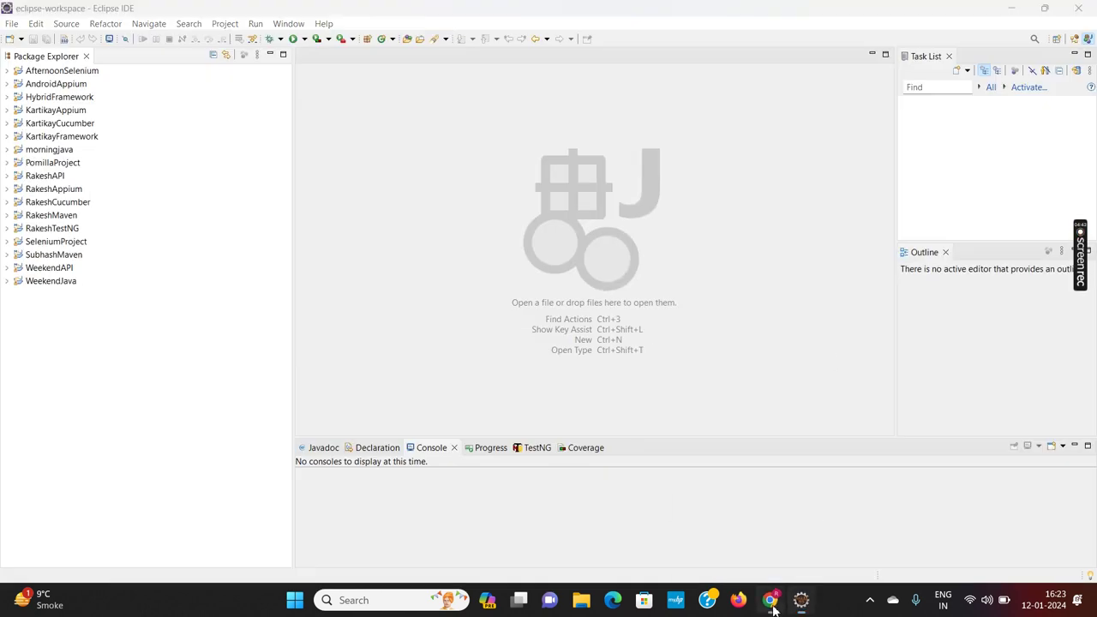
# Return to the remote desktop session, where Node.js has finished installing
pyautogui.click(769, 600)
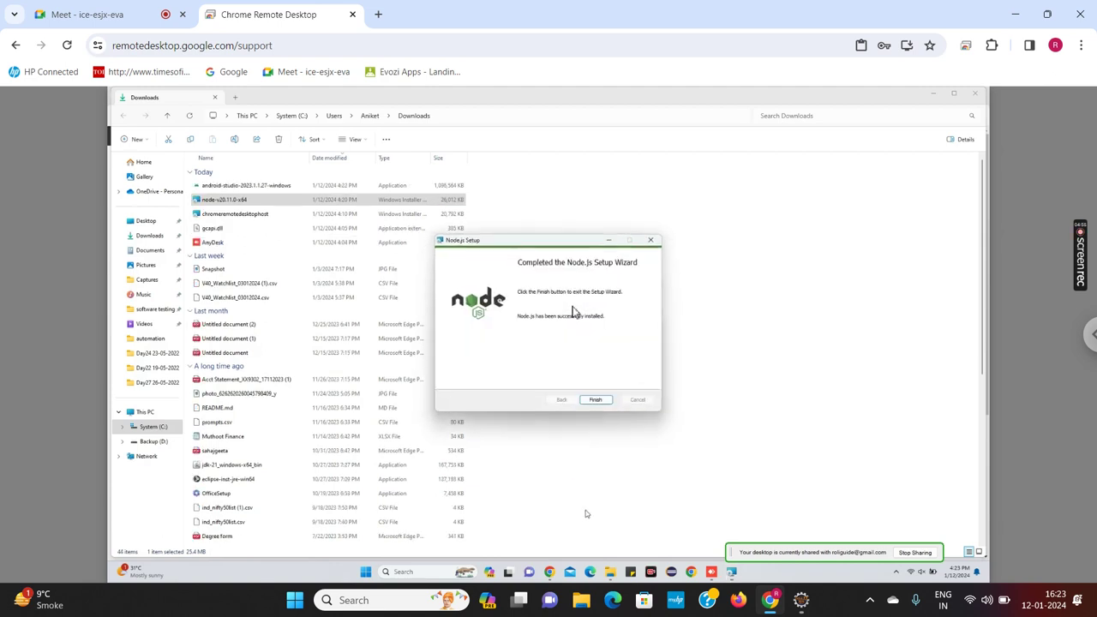
# Finish the Node.js wizard and let the native-module tools script proceed
pyautogui.click(595, 399)
pyautogui.click(683, 300)
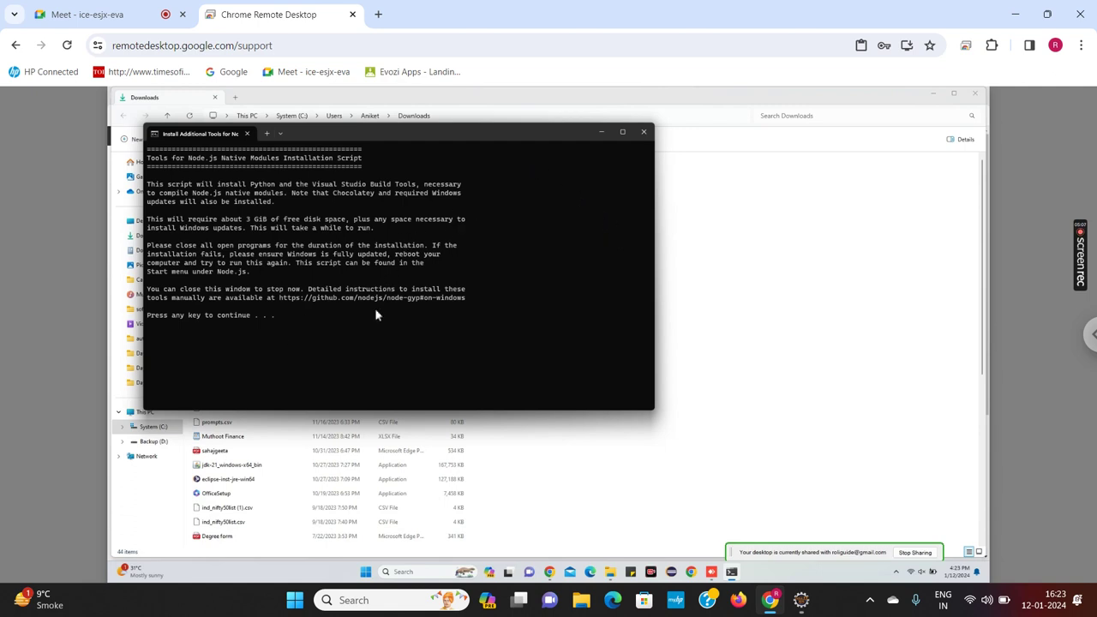
pyautogui.press('Return')
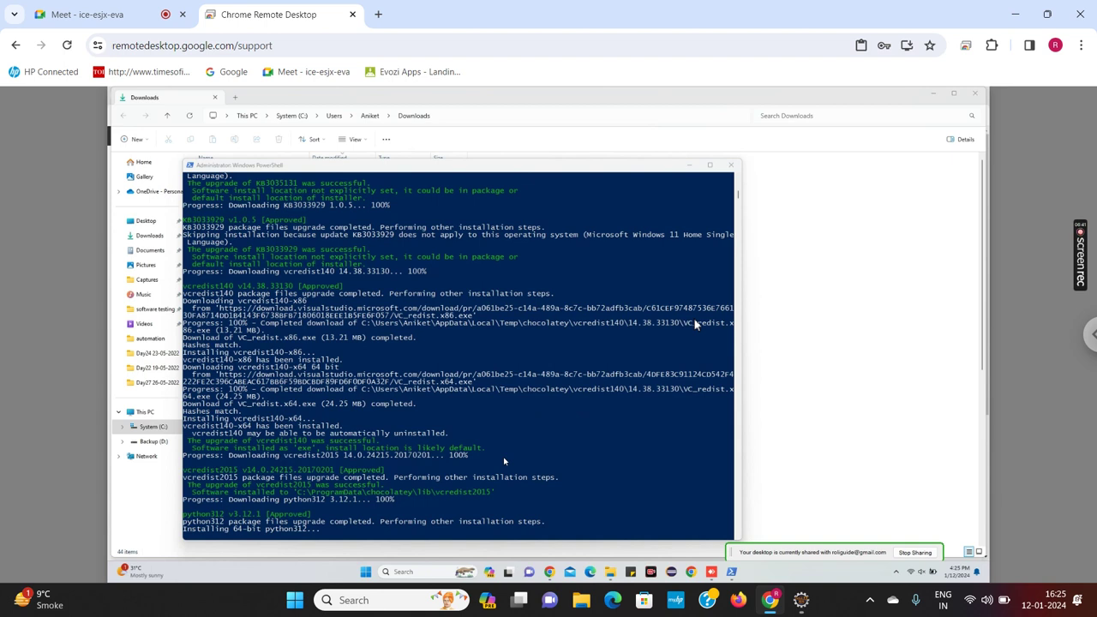
# Scroll the PowerShell output as Chocolatey installs dotnetfx and Visual Studio 2019 Build Tools
pyautogui.scroll(-4, 618, 434)
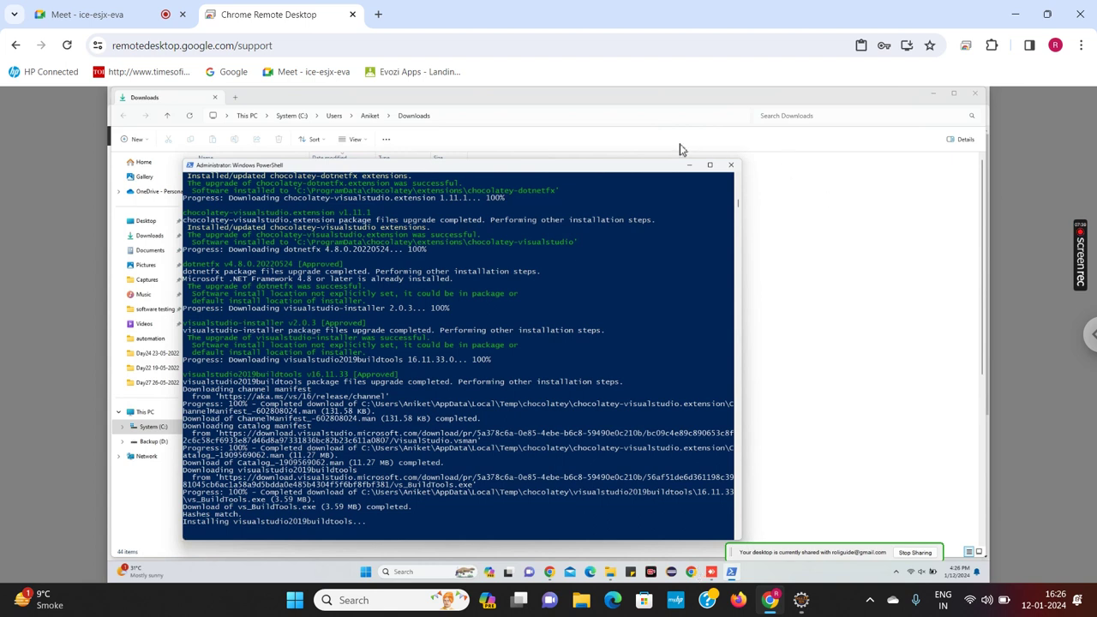
# Show the android-studio download in its folder and launch the Android Studio 2023.1.1.27 installer
pyautogui.click(827, 197)
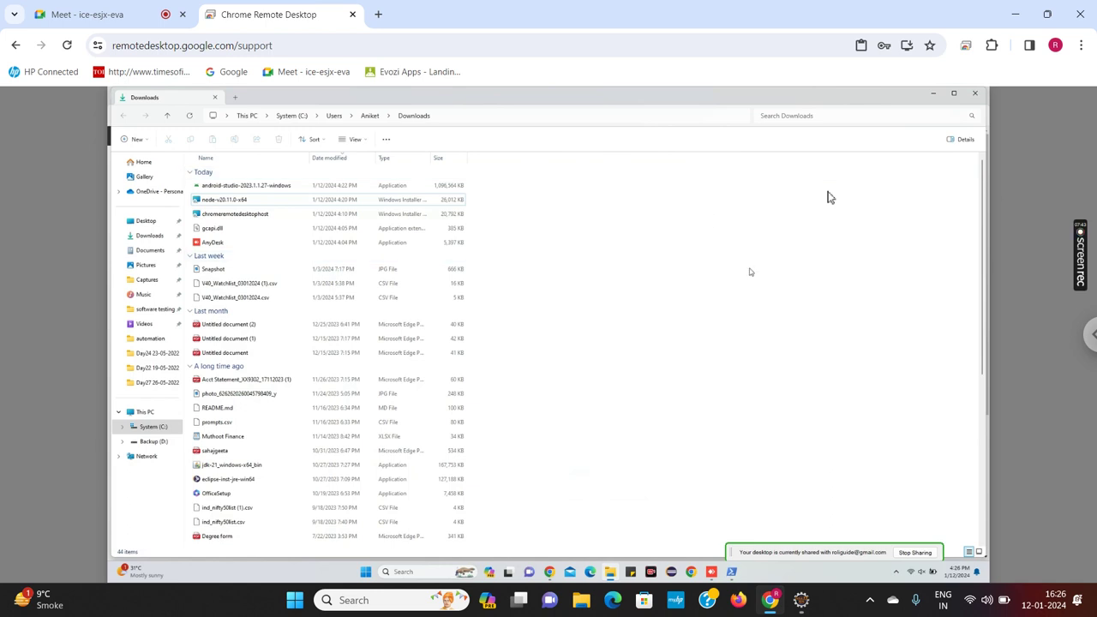
pyautogui.moveTo(549, 572)
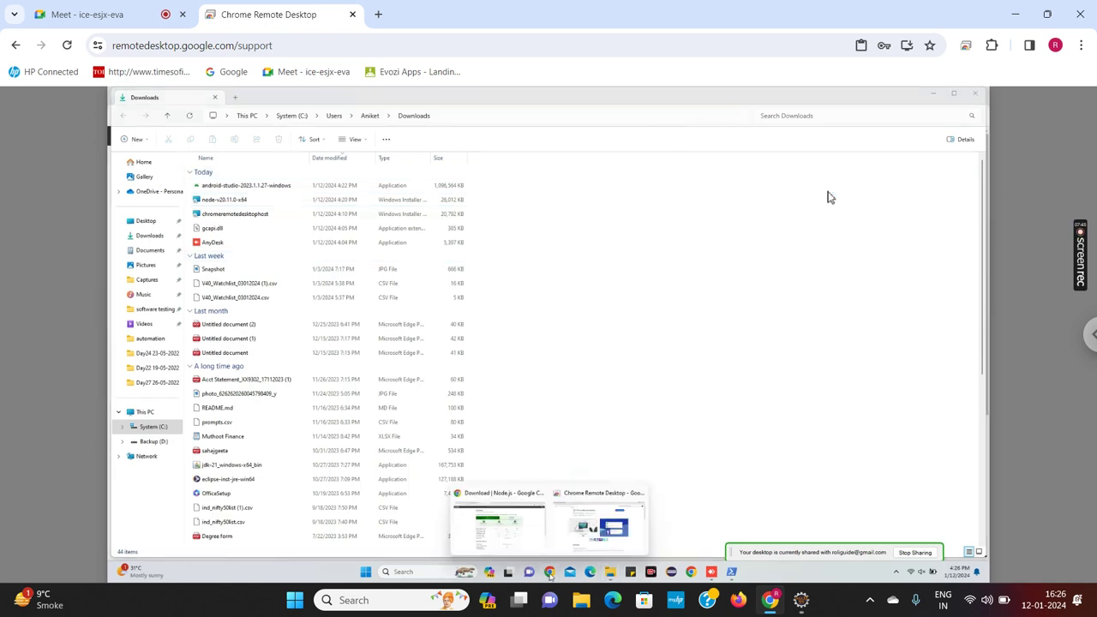
pyautogui.click(497, 524)
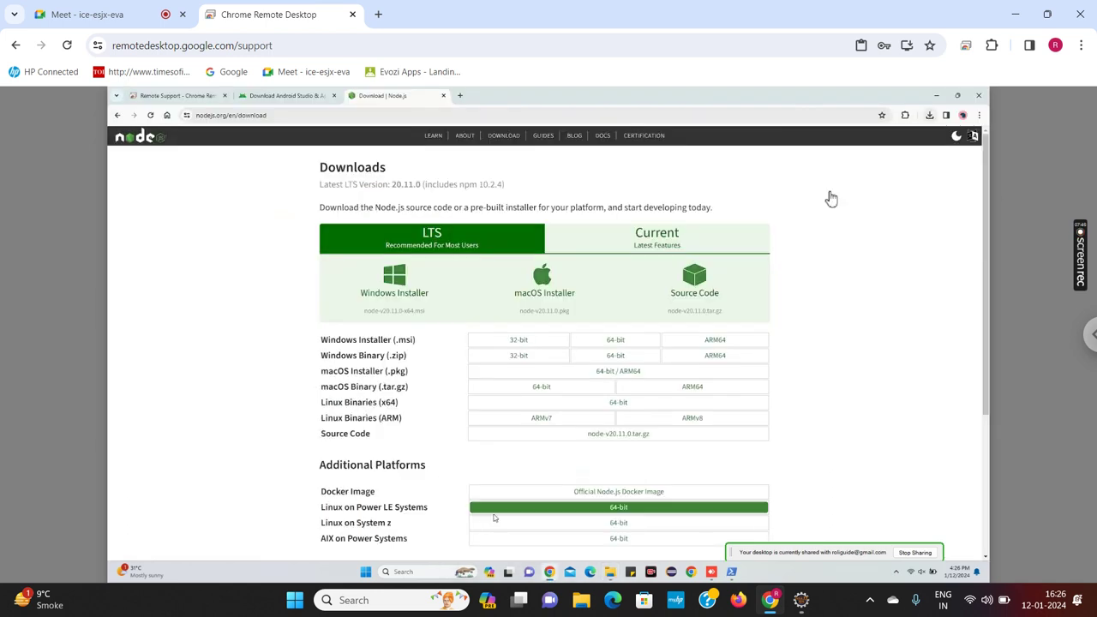
pyautogui.click(930, 116)
pyautogui.moveTo(896, 183)
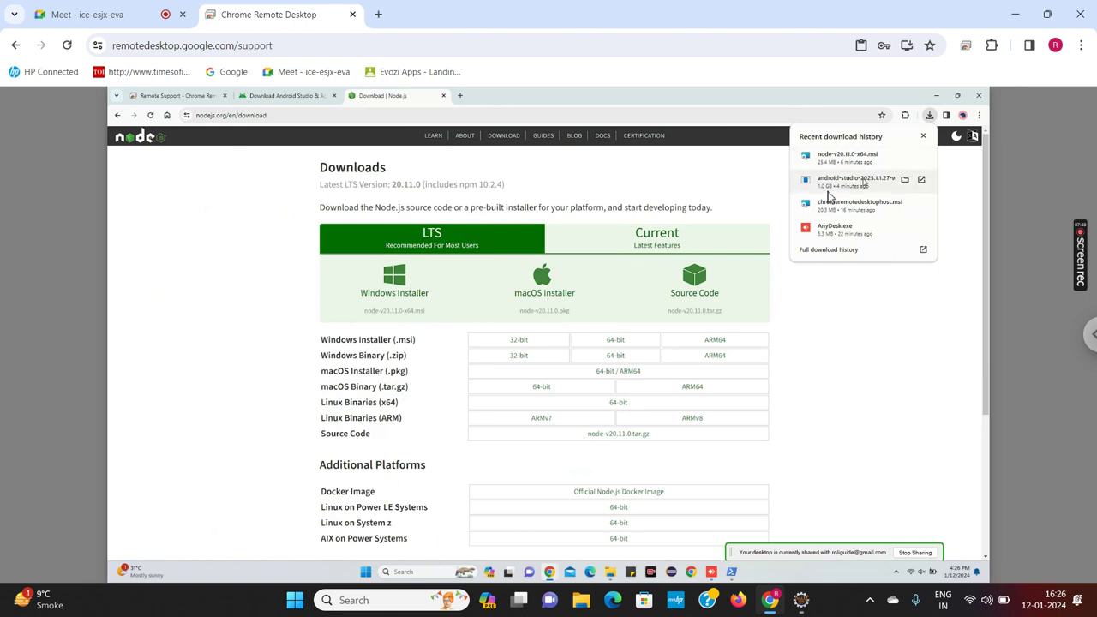
pyautogui.click(904, 180)
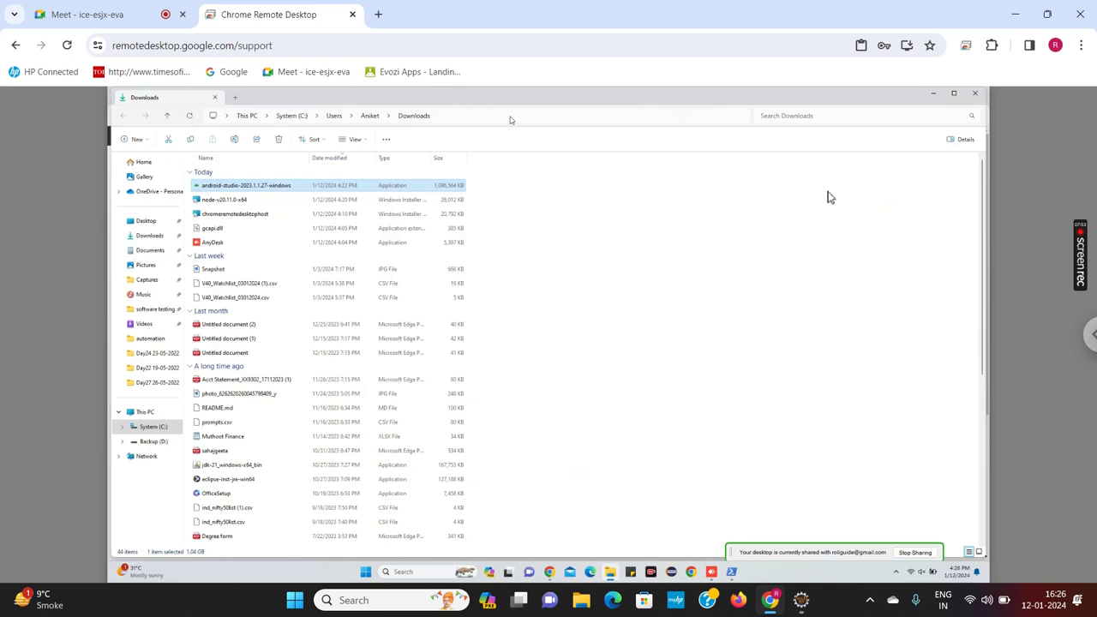
pyautogui.doubleClick(281, 186)
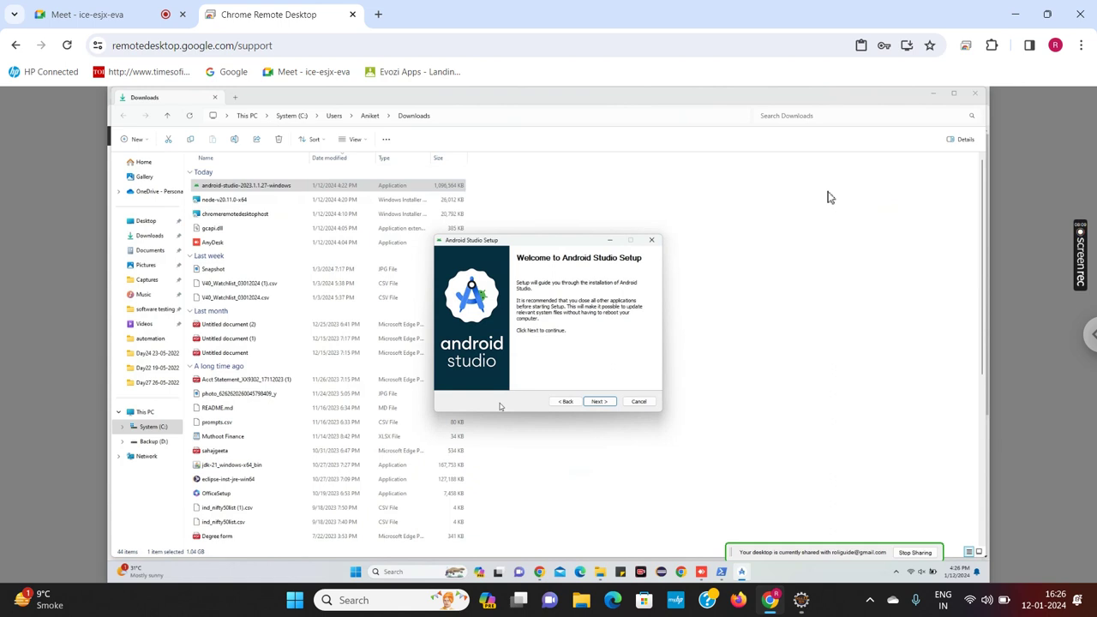
# Install Android Studio and Android Virtual Device with default location and Start Menu folder, then finish
pyautogui.click(602, 401)
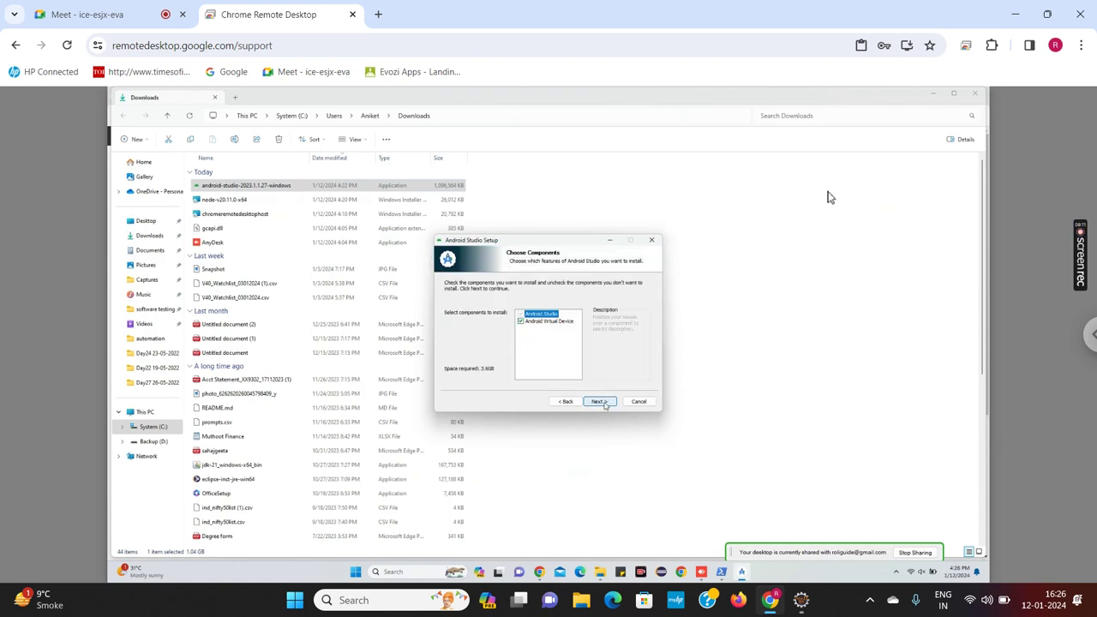
pyautogui.click(602, 402)
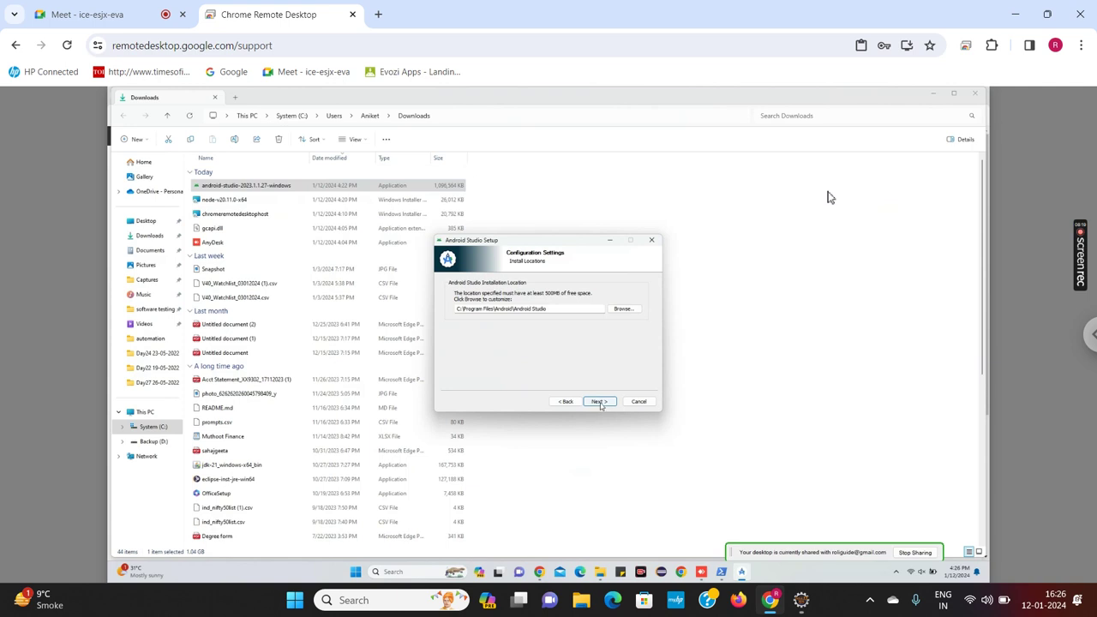
pyautogui.click(602, 402)
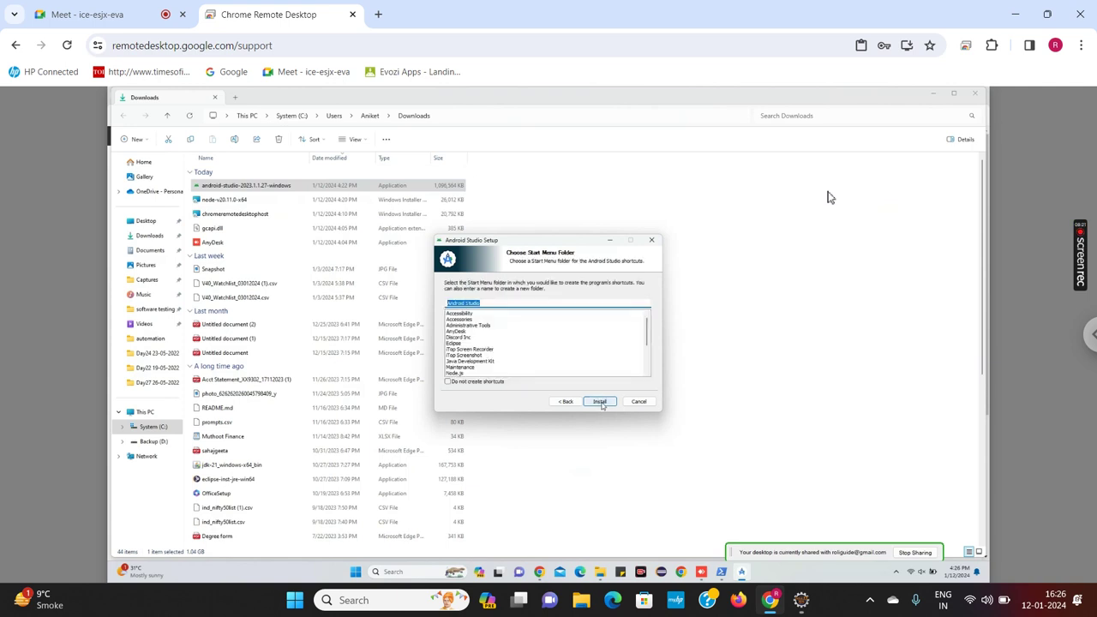
pyautogui.click(600, 402)
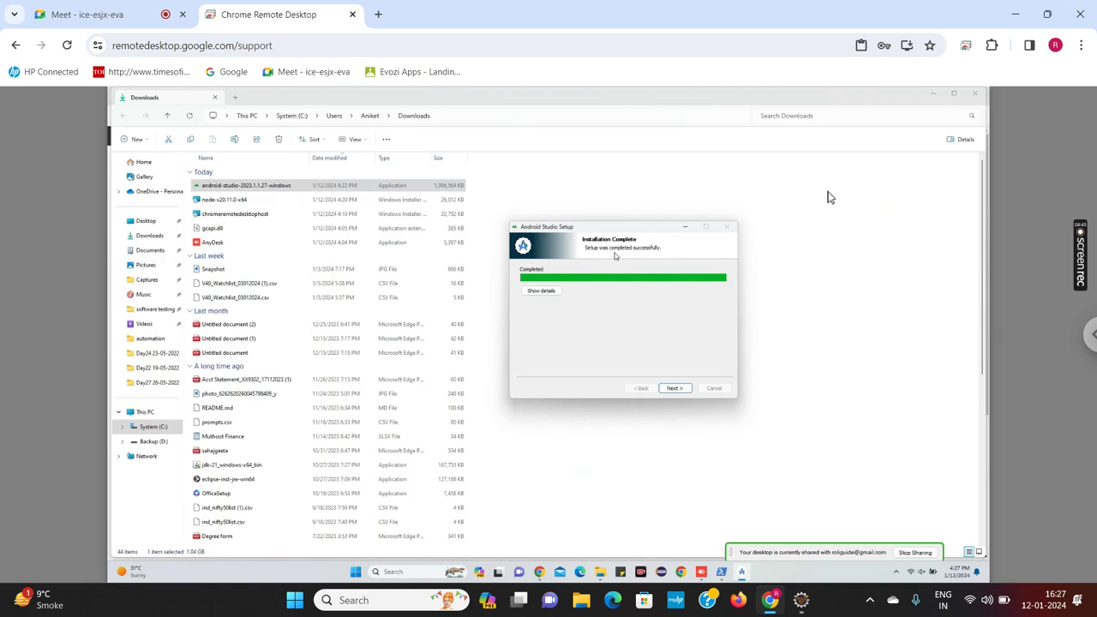
pyautogui.click(677, 388)
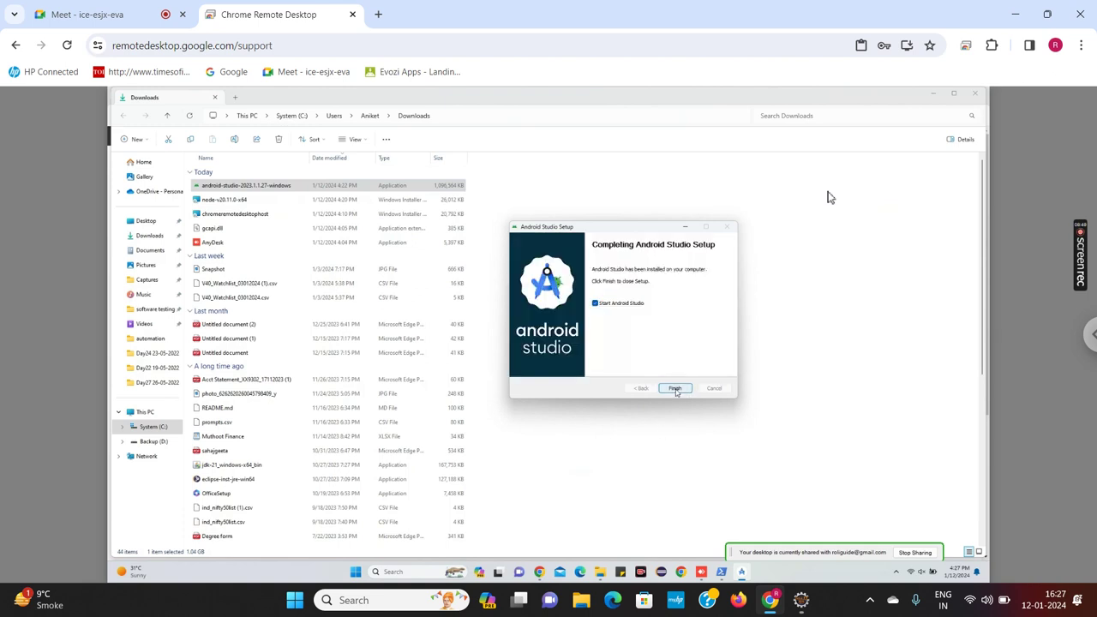
pyautogui.click(675, 388)
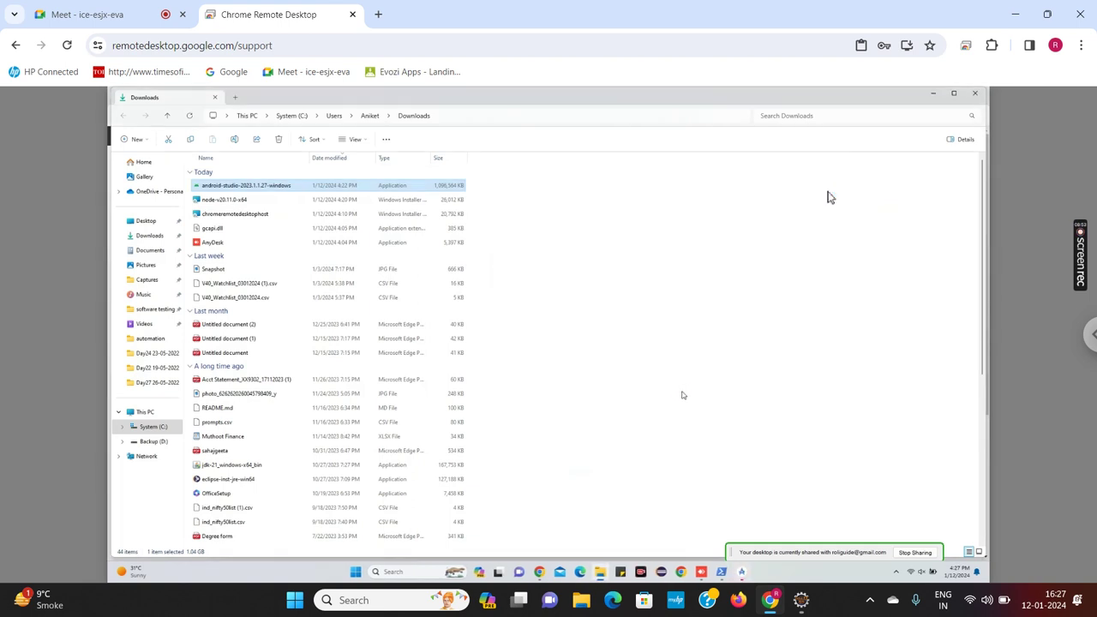
# Start Android Studio with 'Do not import settings' and decline sending usage statistics
pyautogui.moveTo(742, 574)
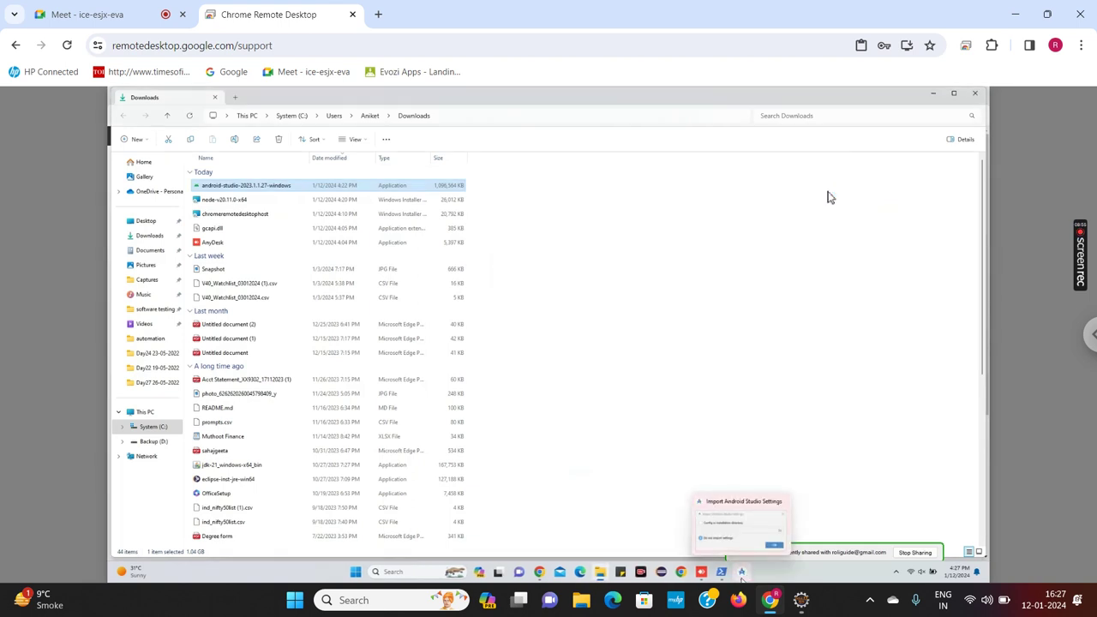
pyautogui.click(742, 574)
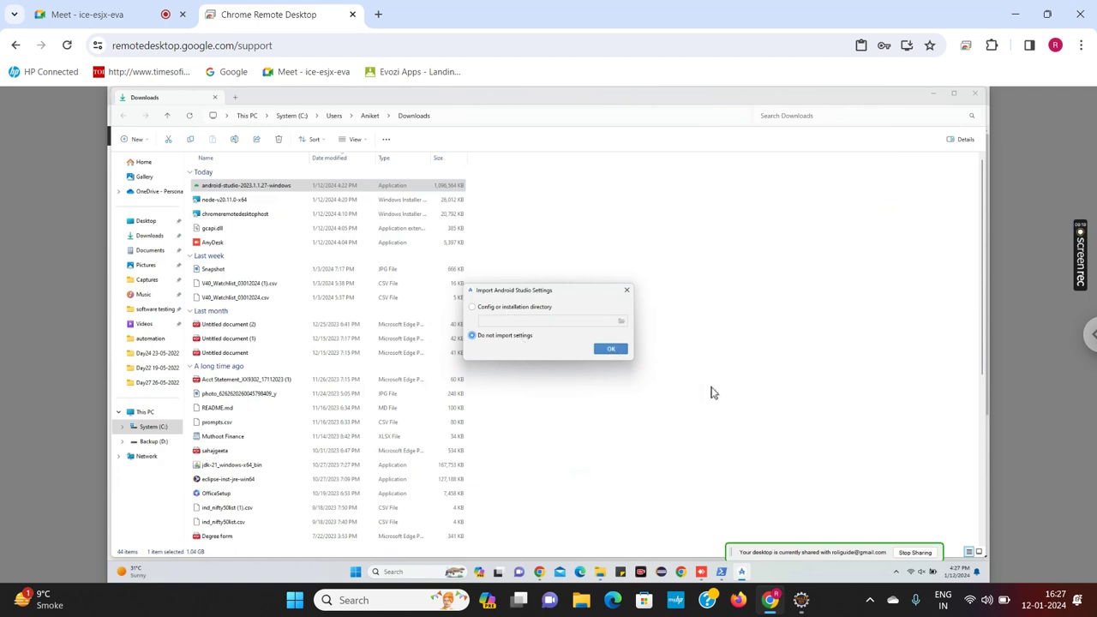
pyautogui.click(610, 348)
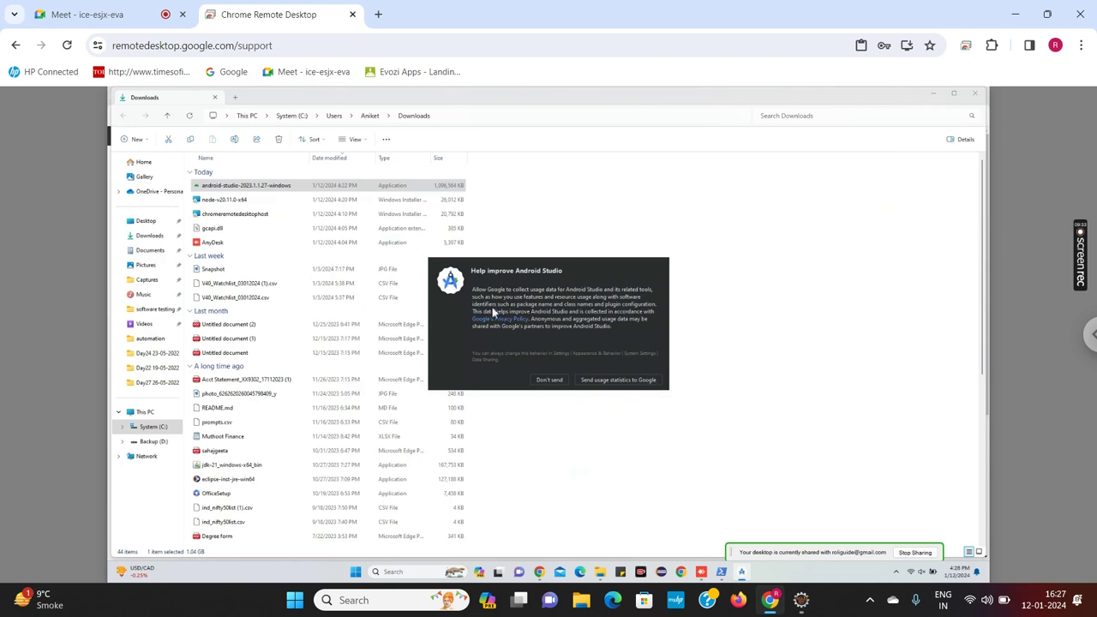
pyautogui.click(549, 380)
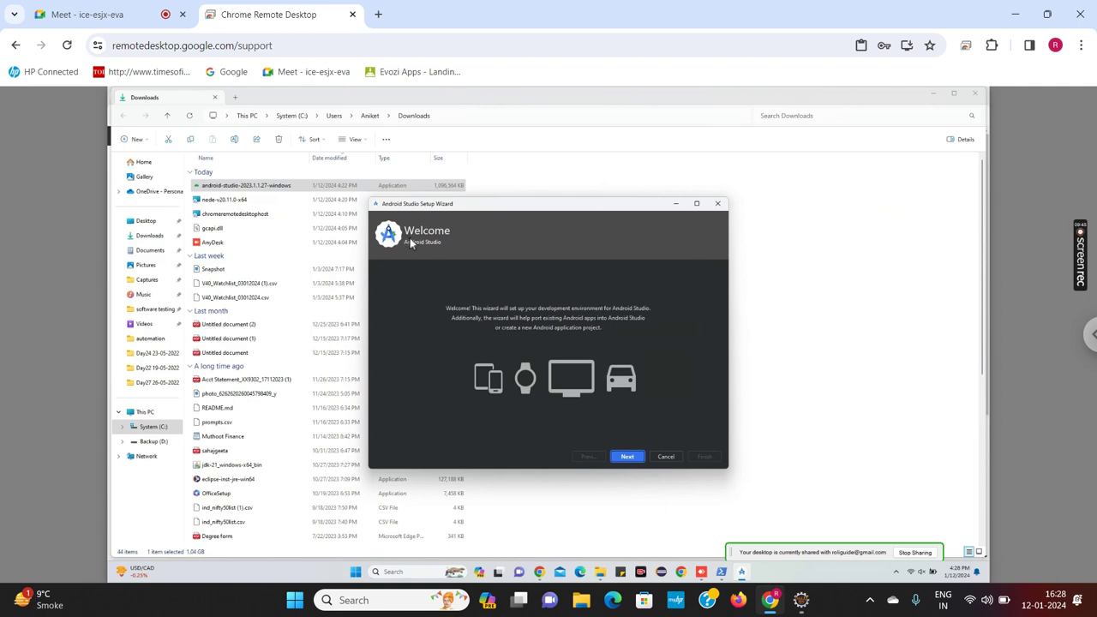
# Move through the setup wizard, keeping the Standard install type and the listed SDK components
pyautogui.click(630, 458)
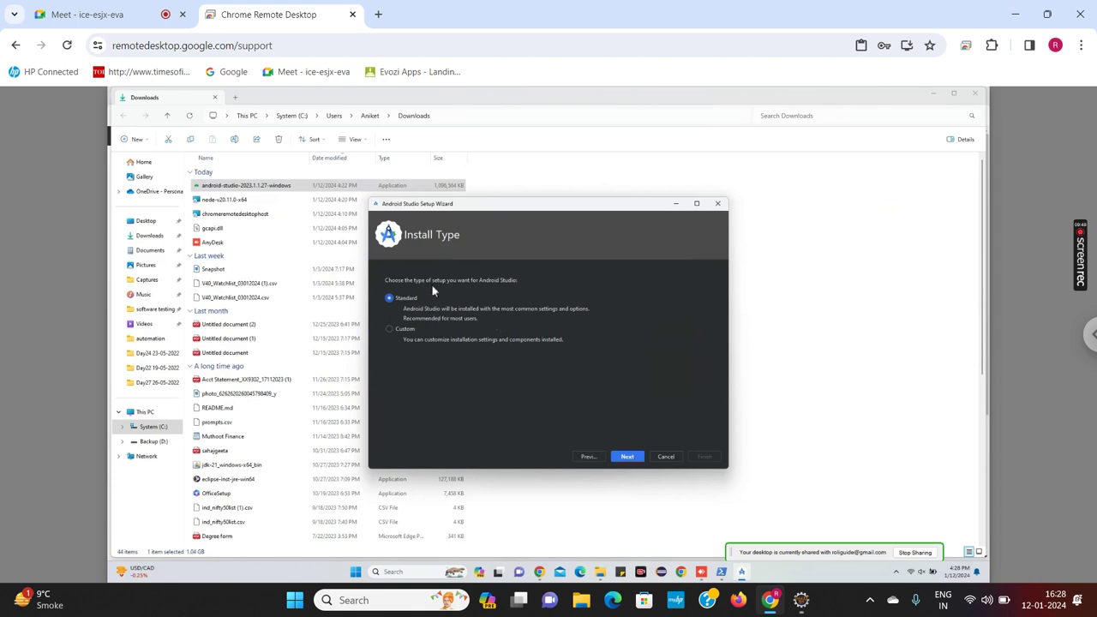
pyautogui.click(627, 456)
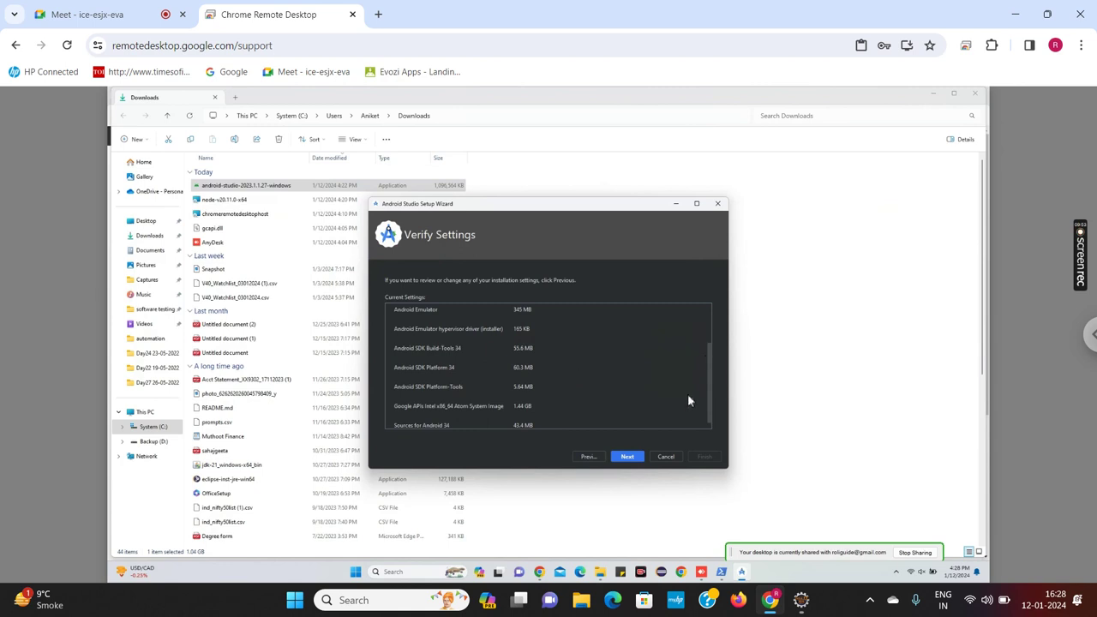
pyautogui.click(628, 457)
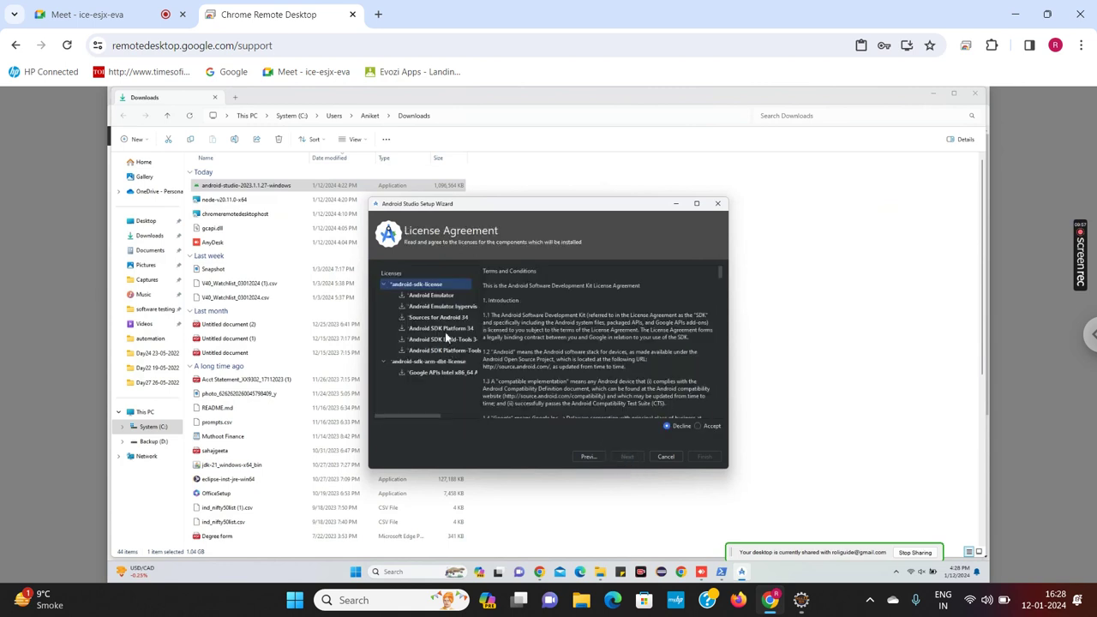
# Accept the android-sdk-license and android-sdk-arm-dbt-license terms and finish the wizard
pyautogui.click(698, 427)
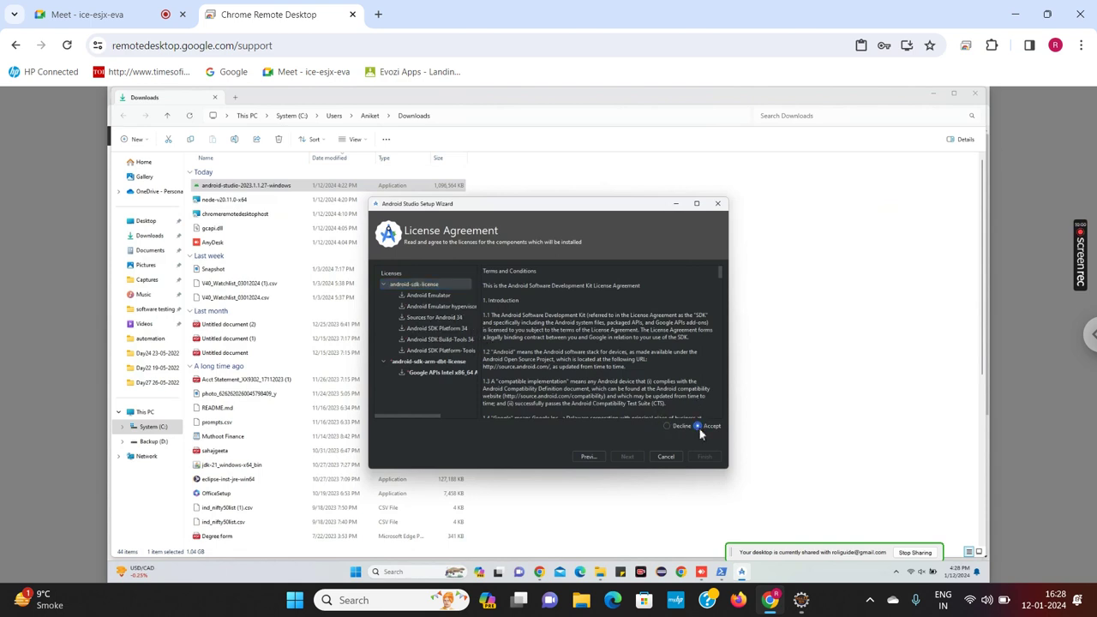
pyautogui.click(429, 297)
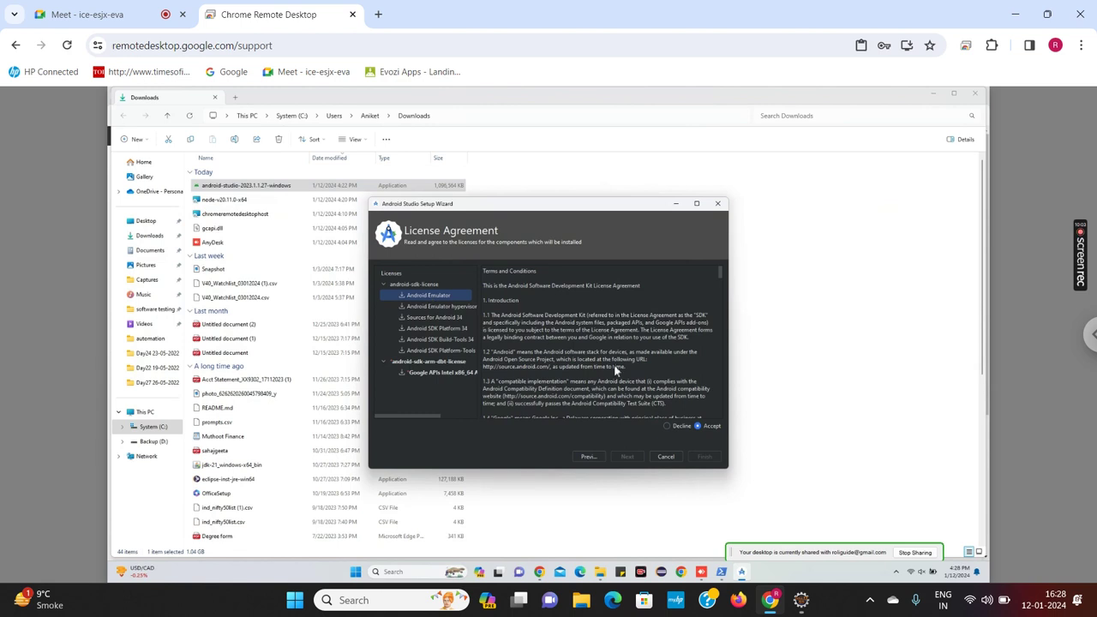
pyautogui.click(431, 362)
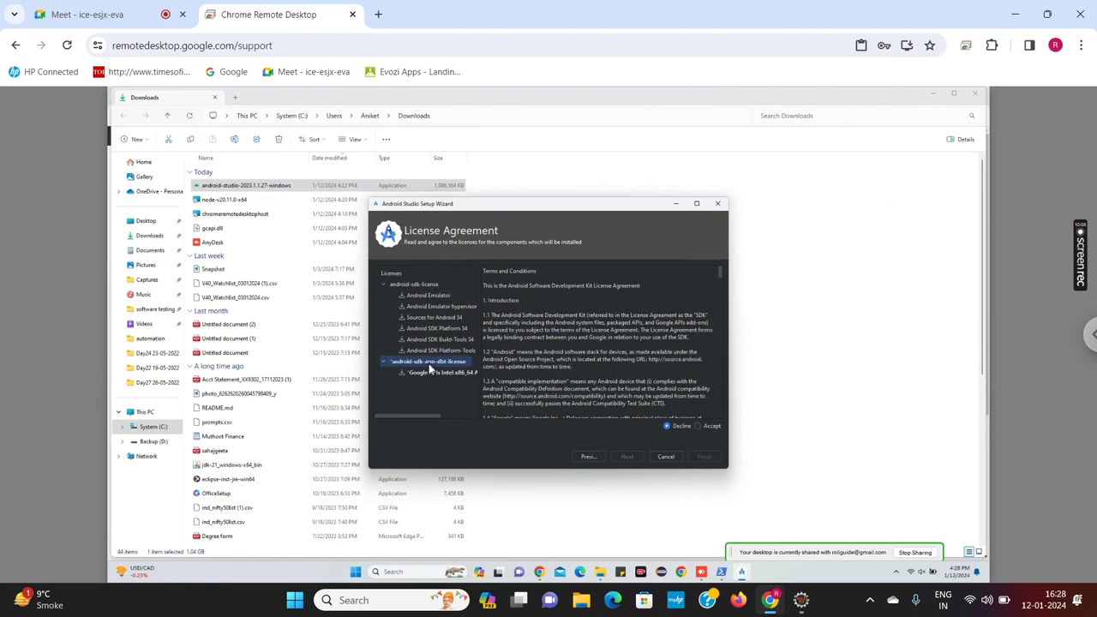
pyautogui.click(697, 426)
pyautogui.click(408, 285)
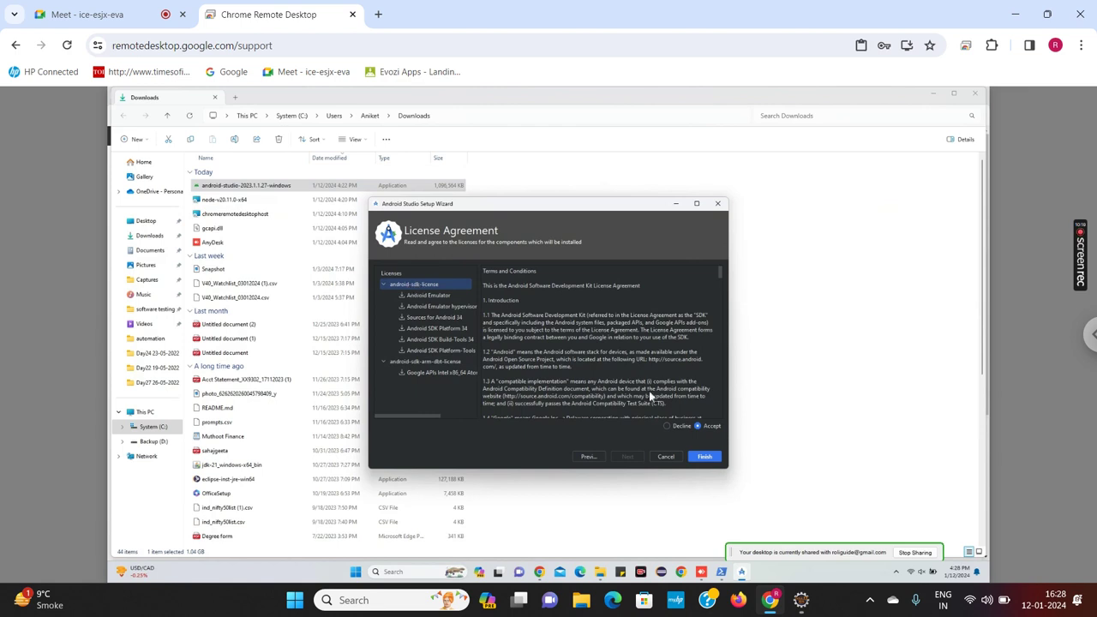
pyautogui.click(424, 362)
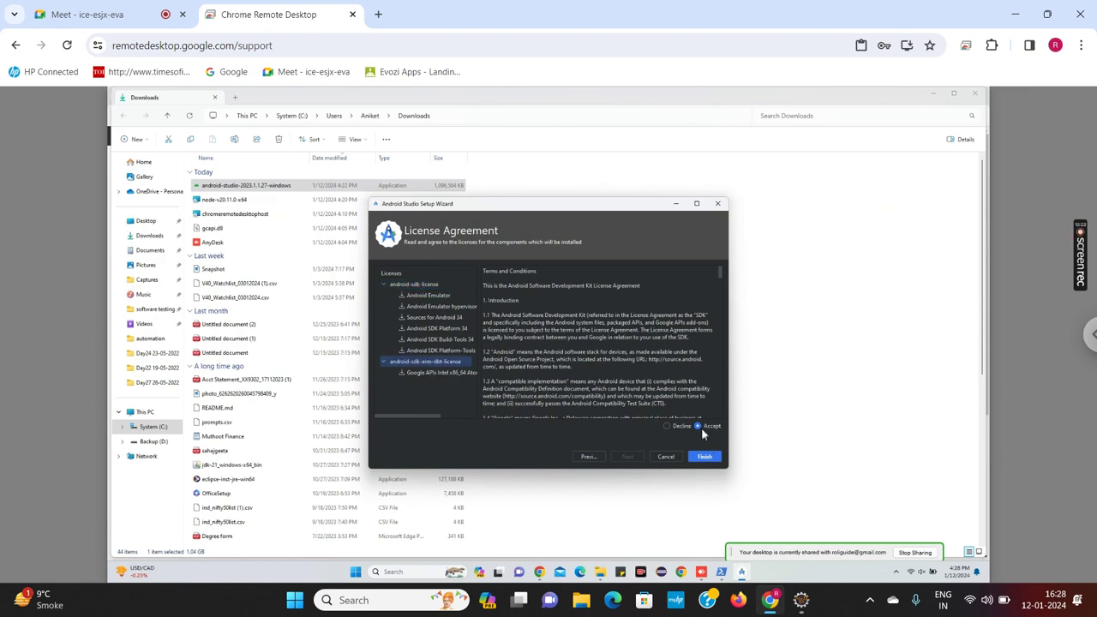
pyautogui.click(704, 457)
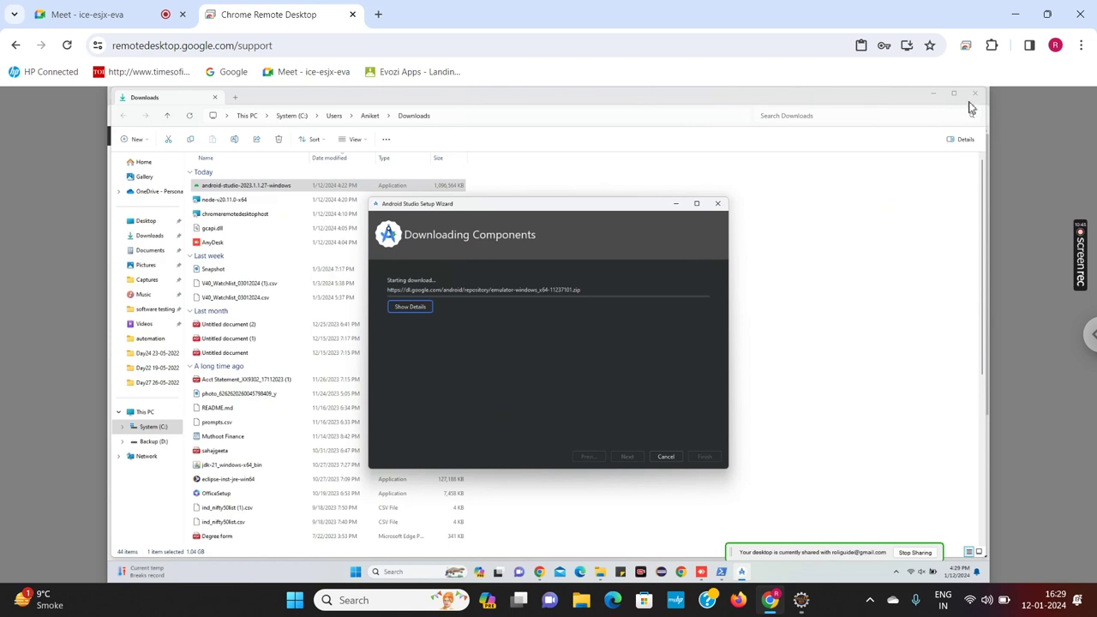
# Minimize the remote File Explorer and Chrome windows, then close the Administrator PowerShell window
pyautogui.click(936, 97)
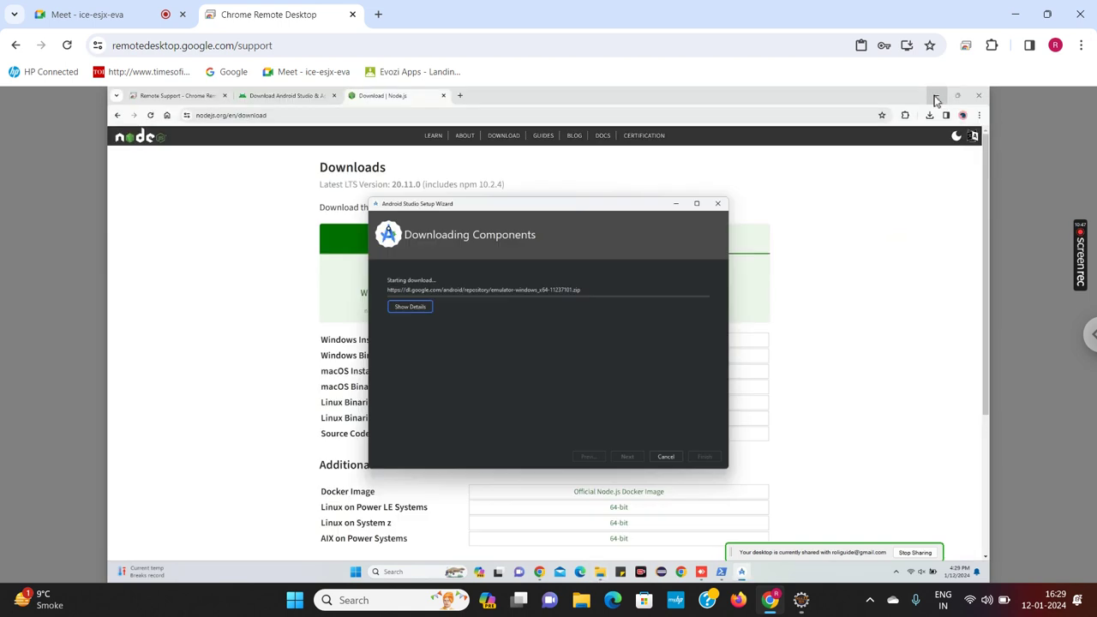
pyautogui.click(936, 97)
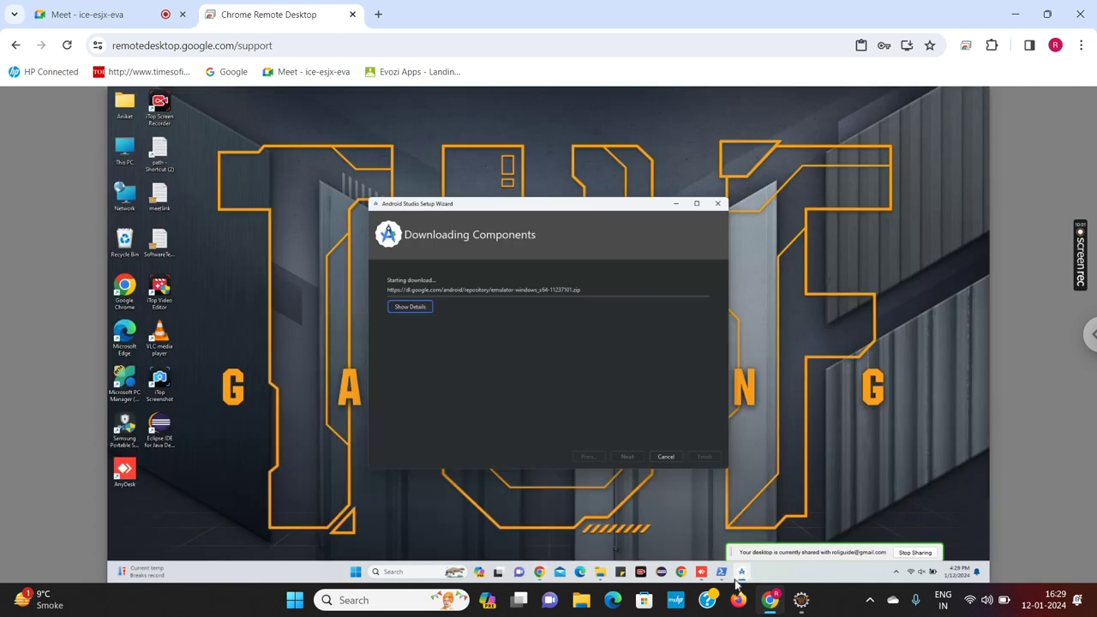
pyautogui.moveTo(722, 573)
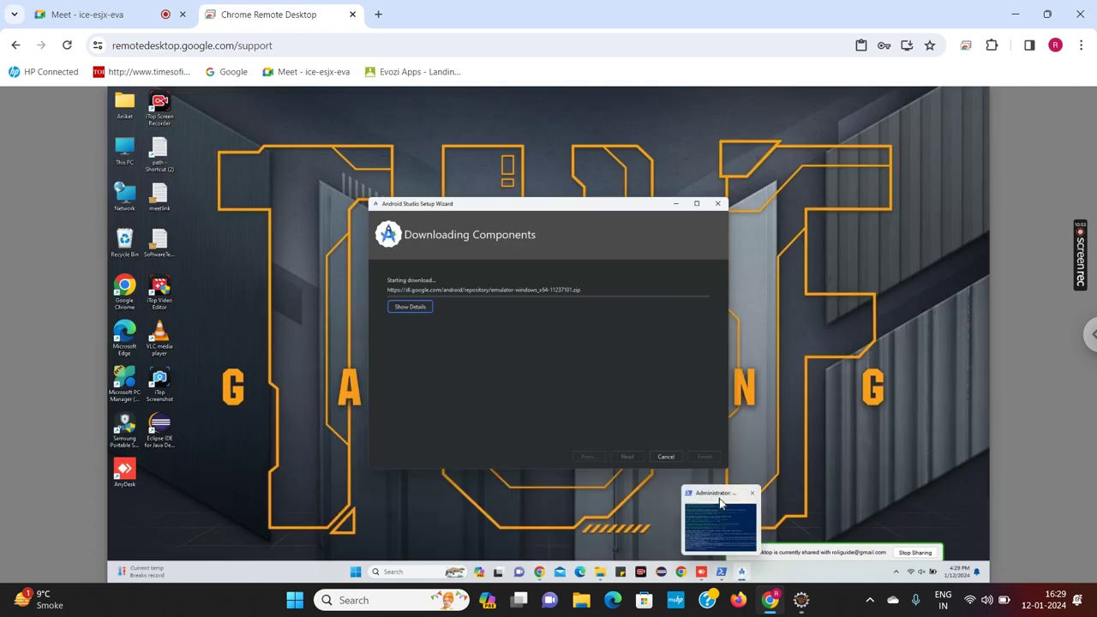
pyautogui.click(720, 514)
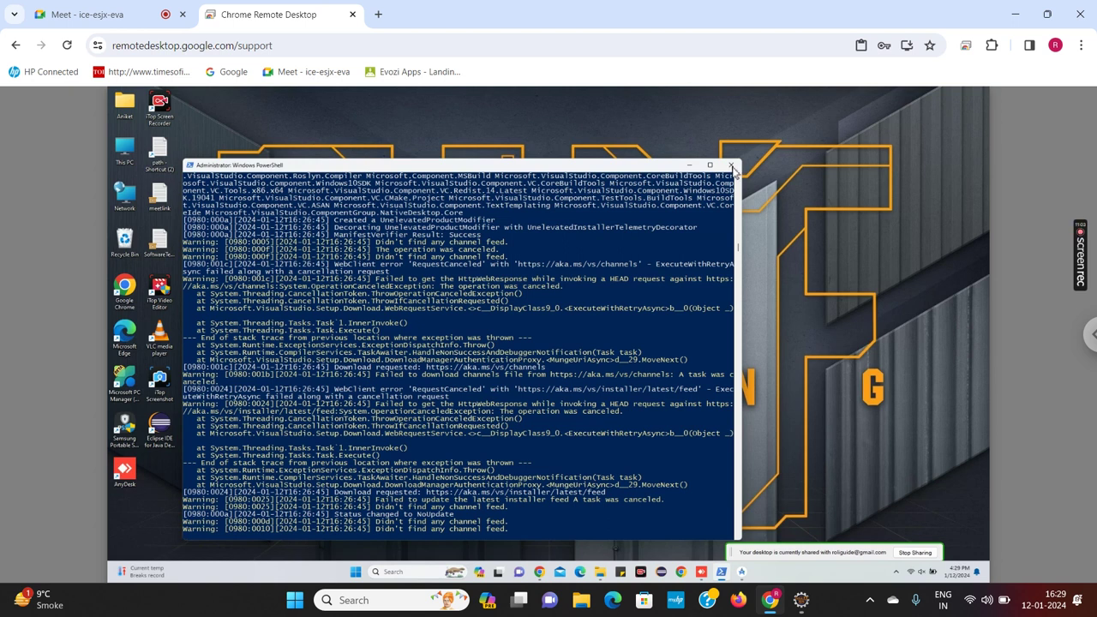
pyautogui.click(733, 168)
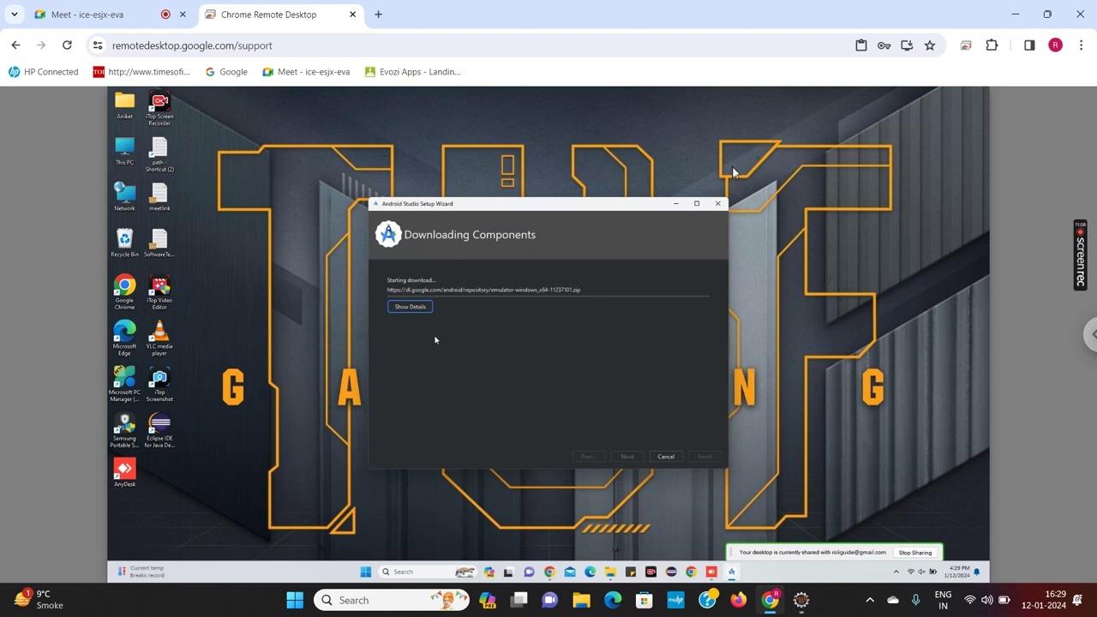
# Show the component download details, then bring the remote Chrome Node.js window to the front
pyautogui.moveTo(734, 572)
pyautogui.click(412, 310)
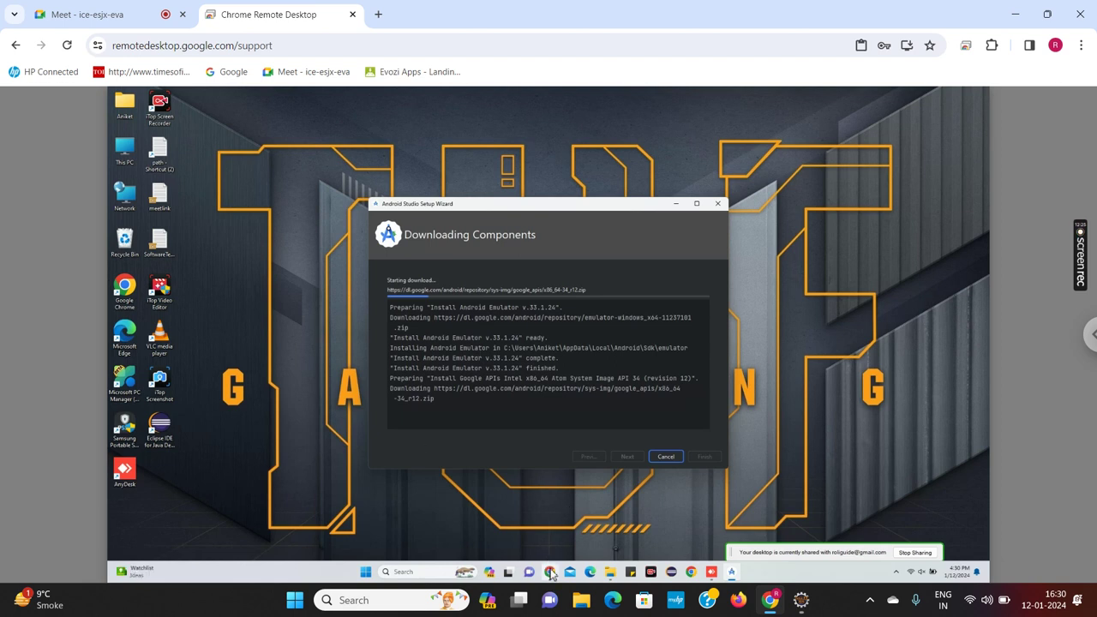
pyautogui.moveTo(551, 574)
pyautogui.click(520, 499)
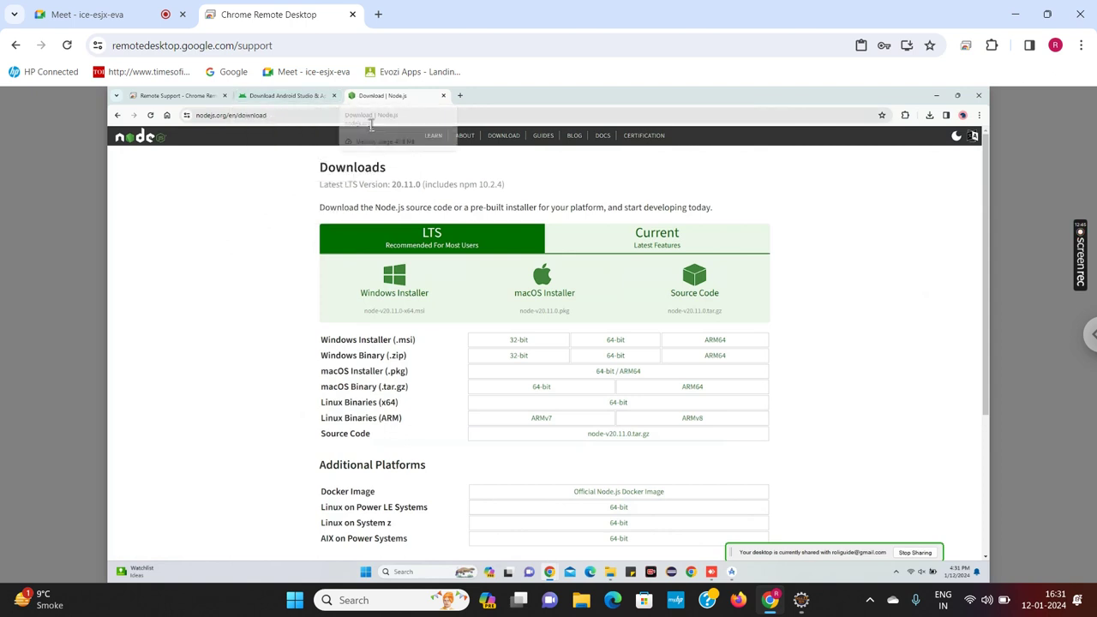
# Close the Node.js tab and load google.com in a new tab
pyautogui.click(443, 95)
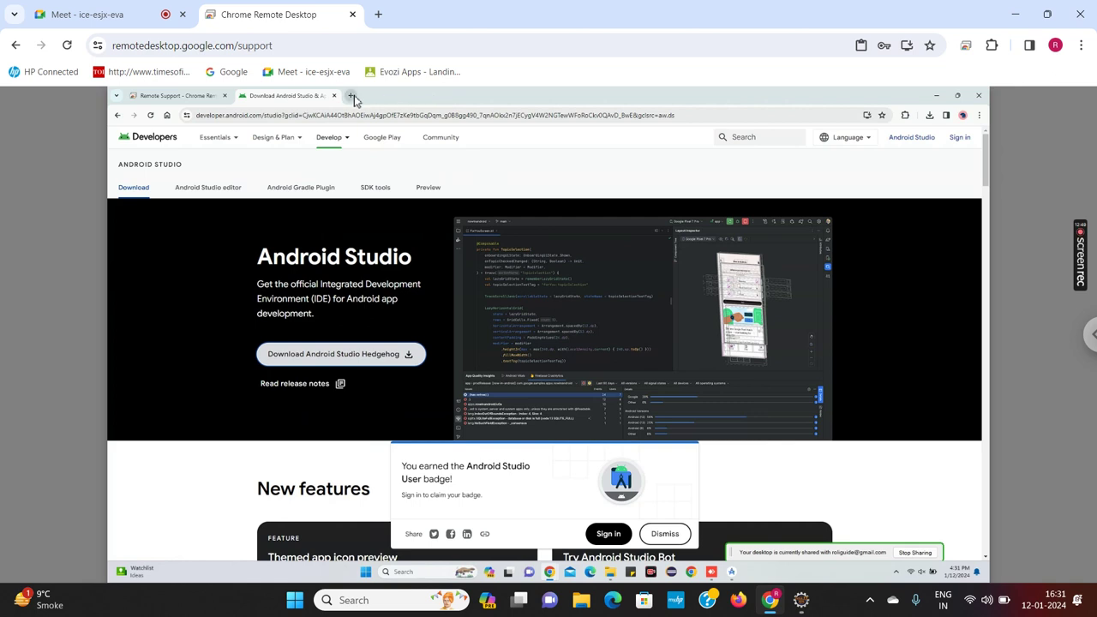
pyautogui.click(349, 95)
pyautogui.click(370, 118)
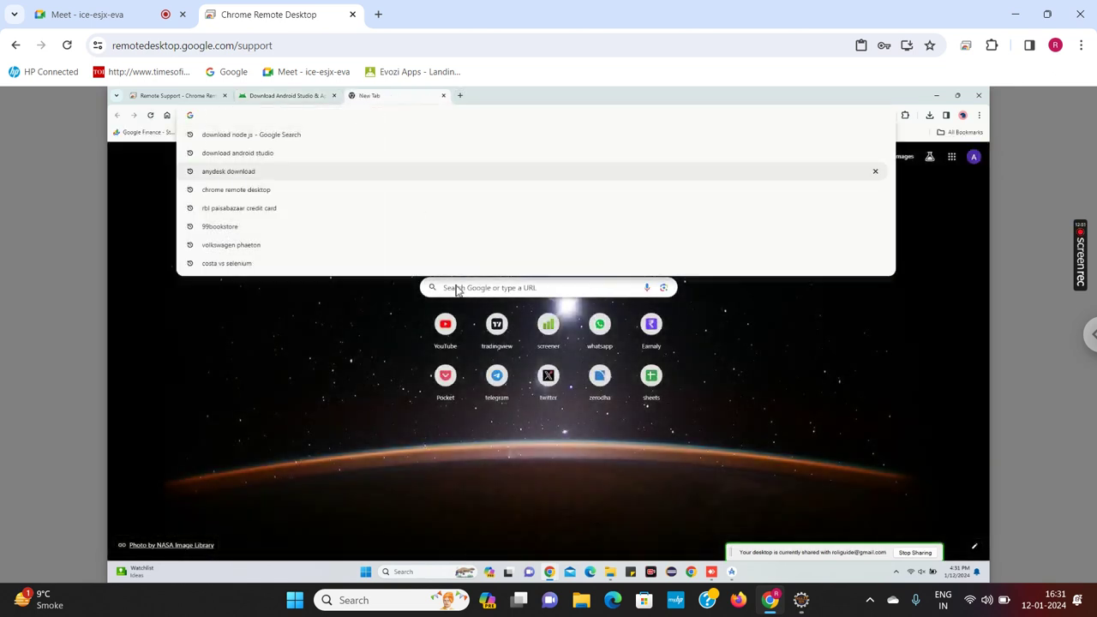
pyautogui.write('google.com')
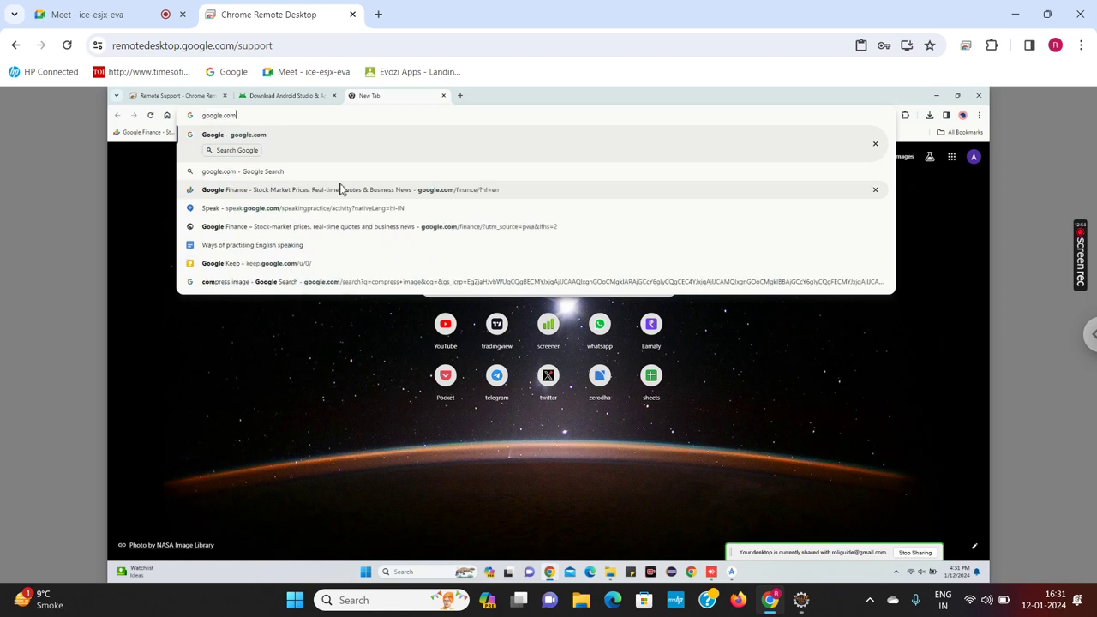
pyautogui.press('Return')
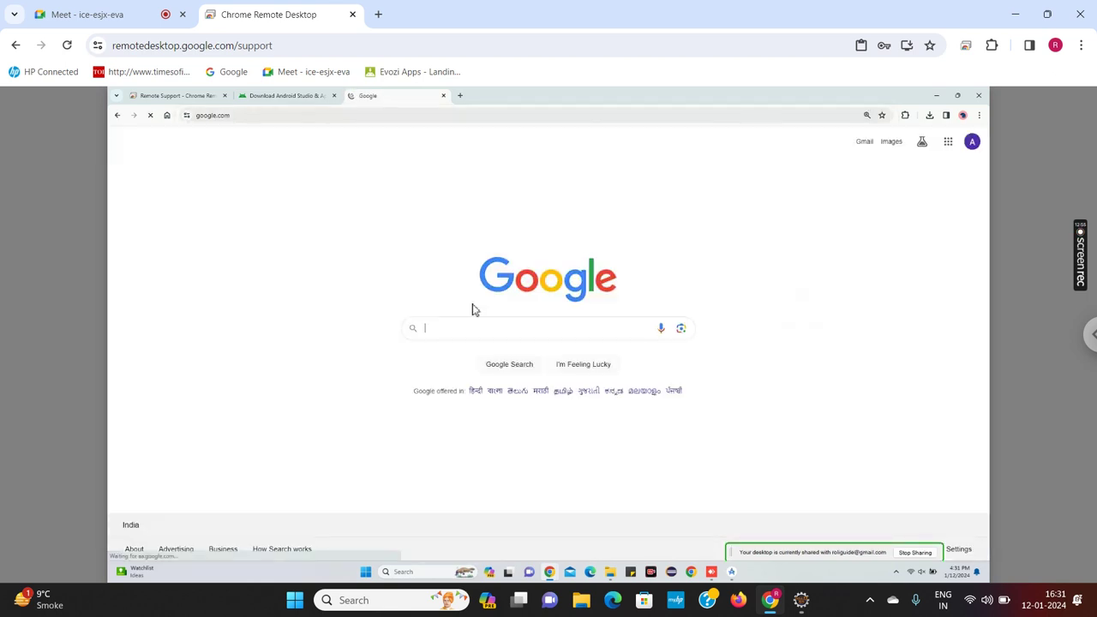
# Search Google for 'download jdk 8'
pyautogui.click(466, 328)
pyautogui.write('d')
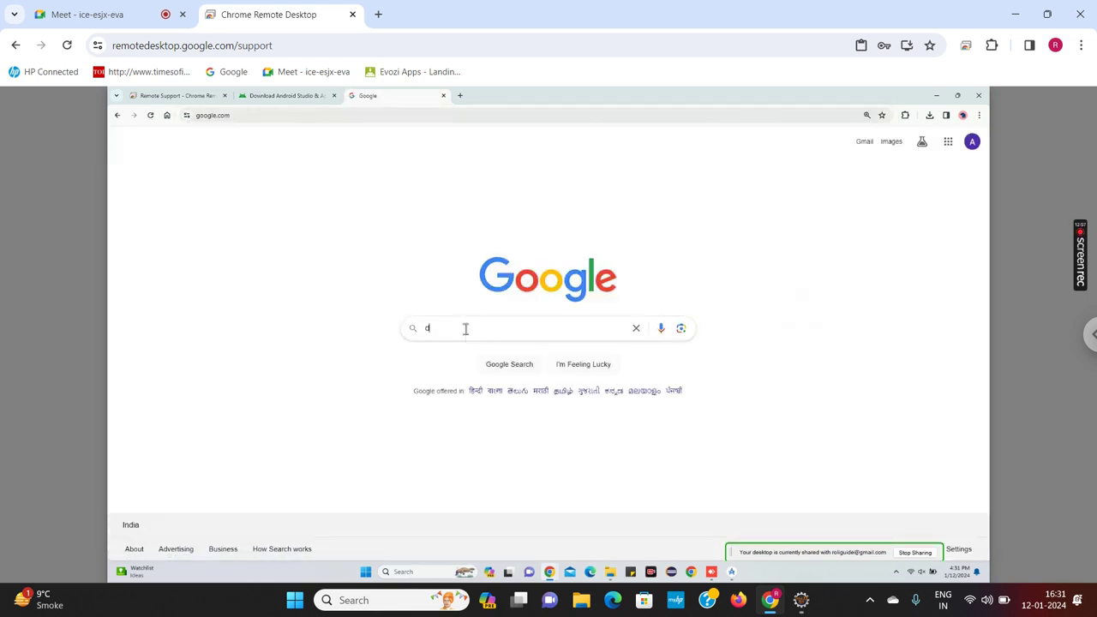
pyautogui.write('own')
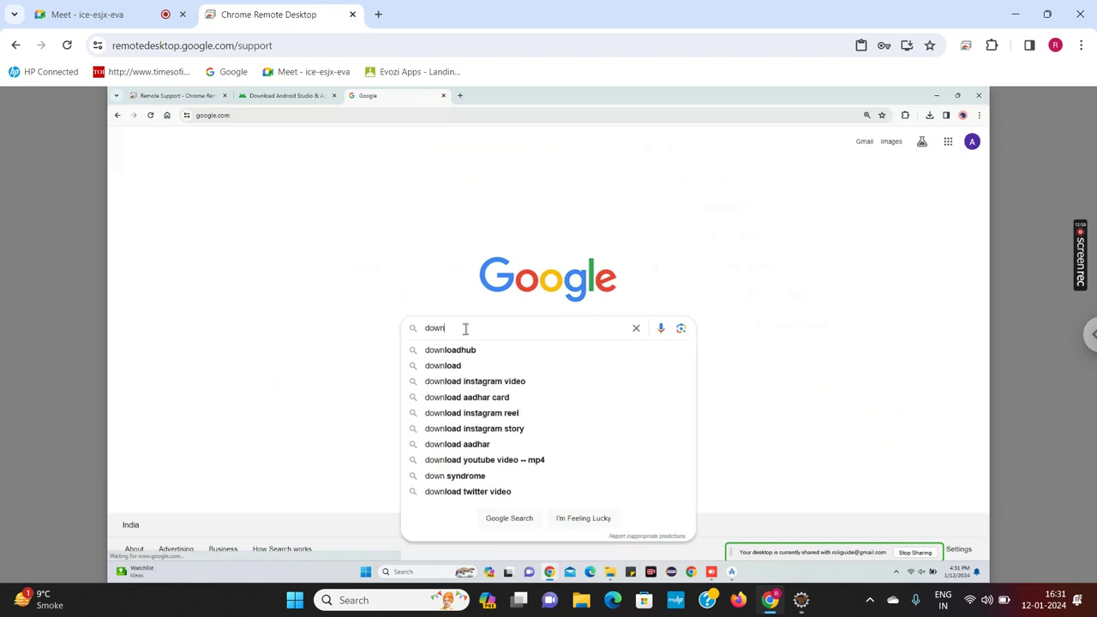
pyautogui.write('loa')
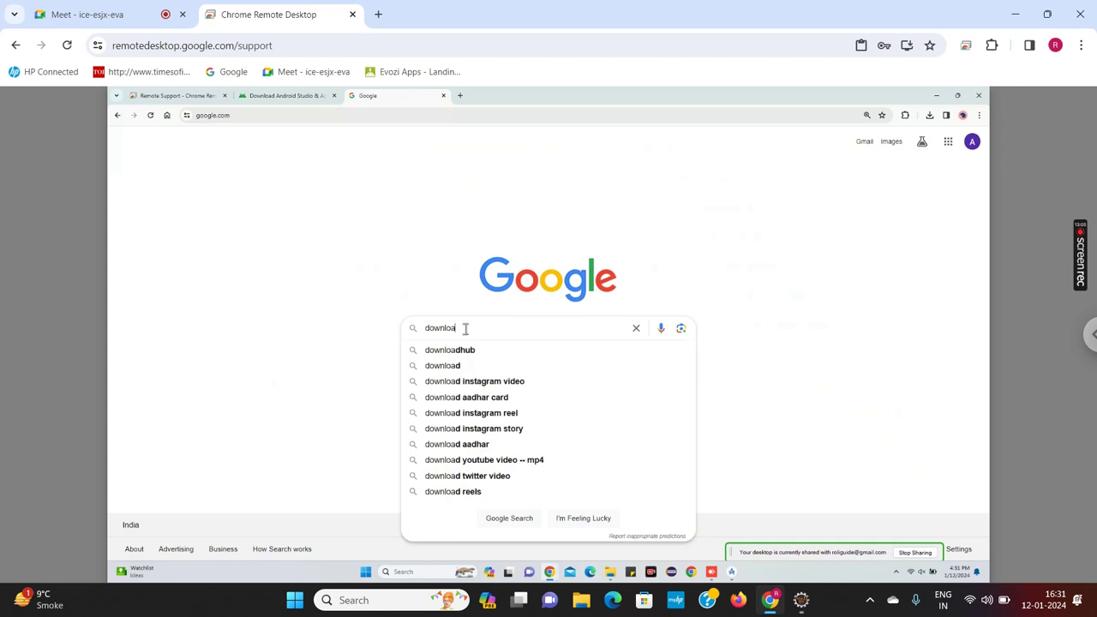
pyautogui.write('d jdk 8')
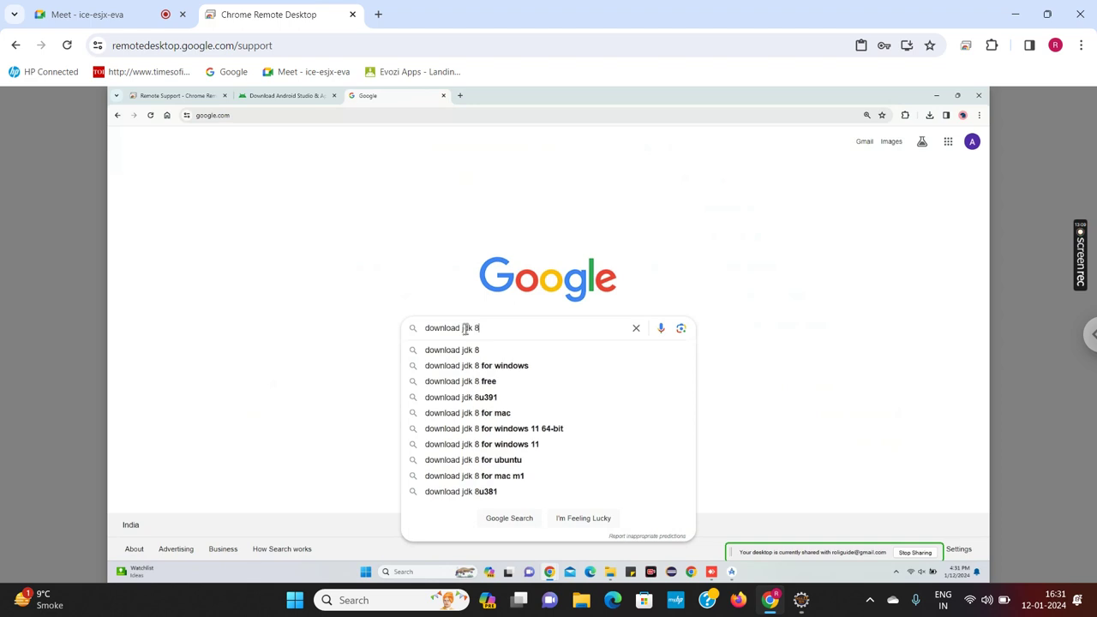
pyautogui.press('Return')
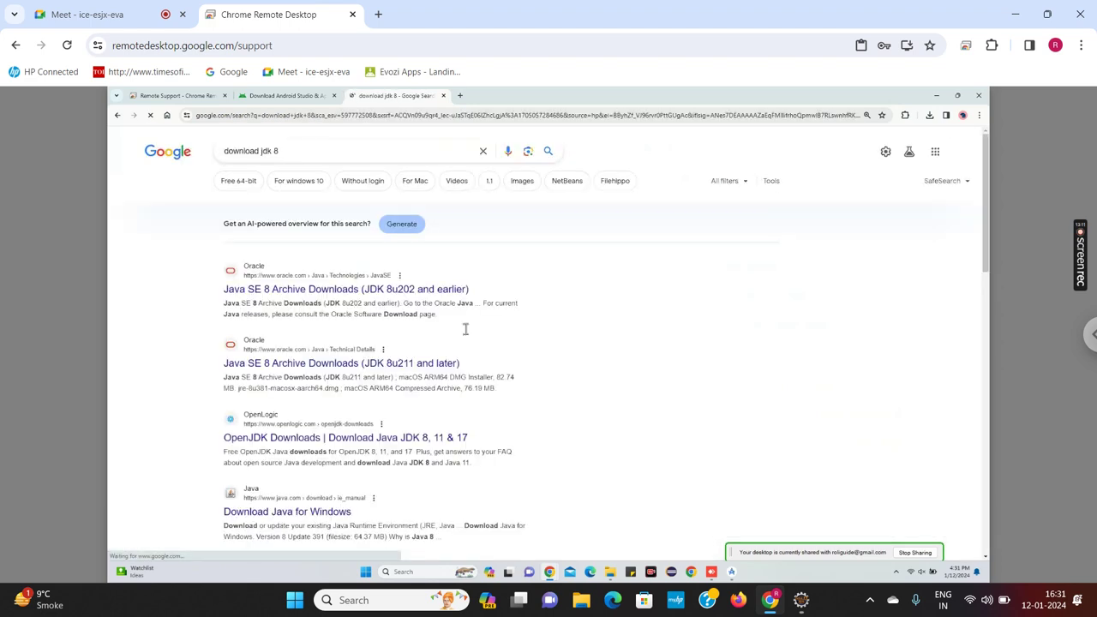
# Open the Java SE 8 Archive Downloads page, dismiss the regional suggestion and scroll to Windows x64
pyautogui.click(363, 291)
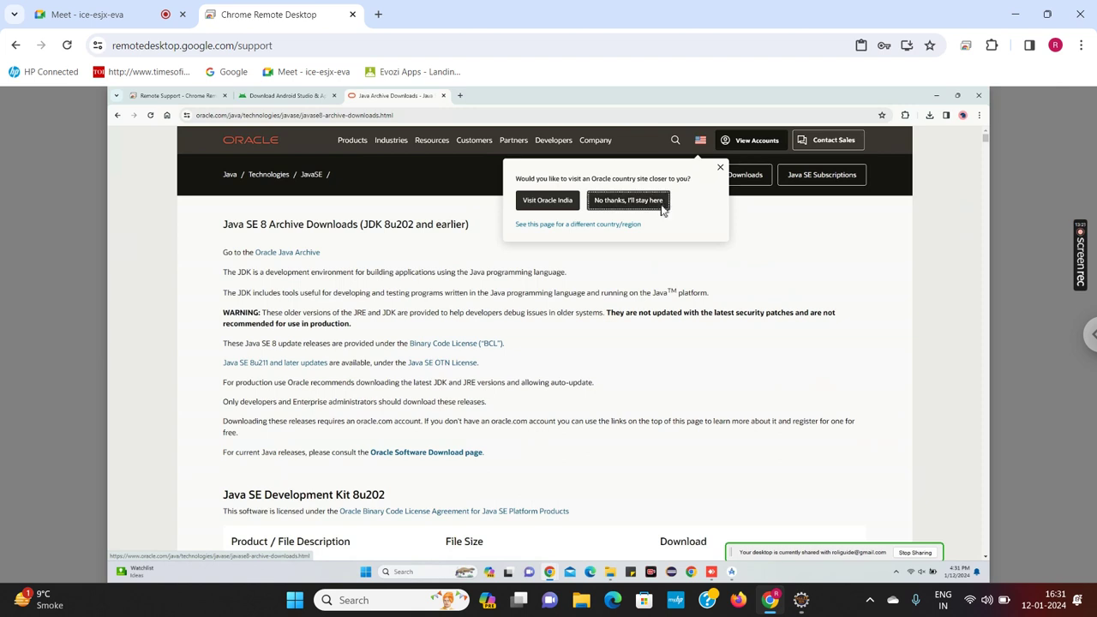
pyautogui.click(662, 205)
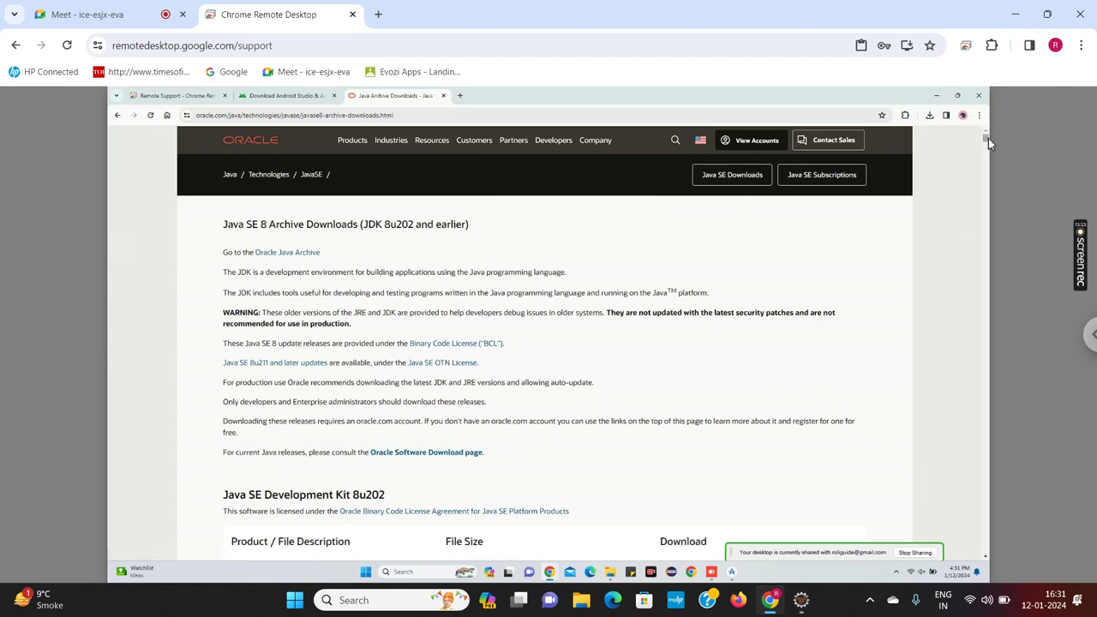
pyautogui.moveTo(988, 139); pyautogui.dragTo(987, 131)
pyautogui.scroll(-3, 864, 312)
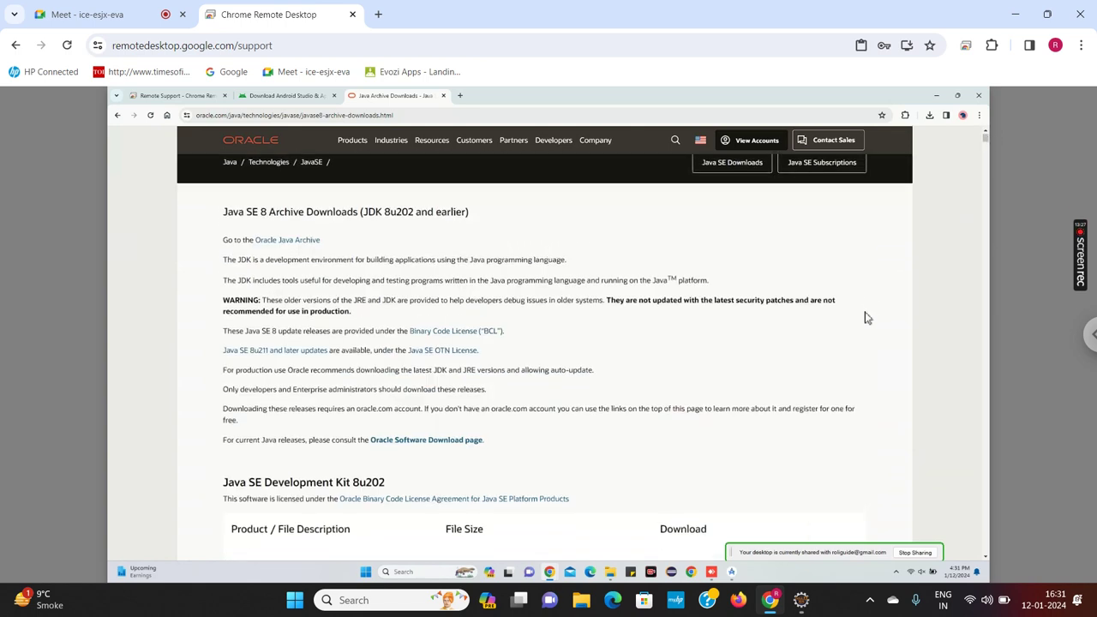
pyautogui.scroll(-3, 864, 313)
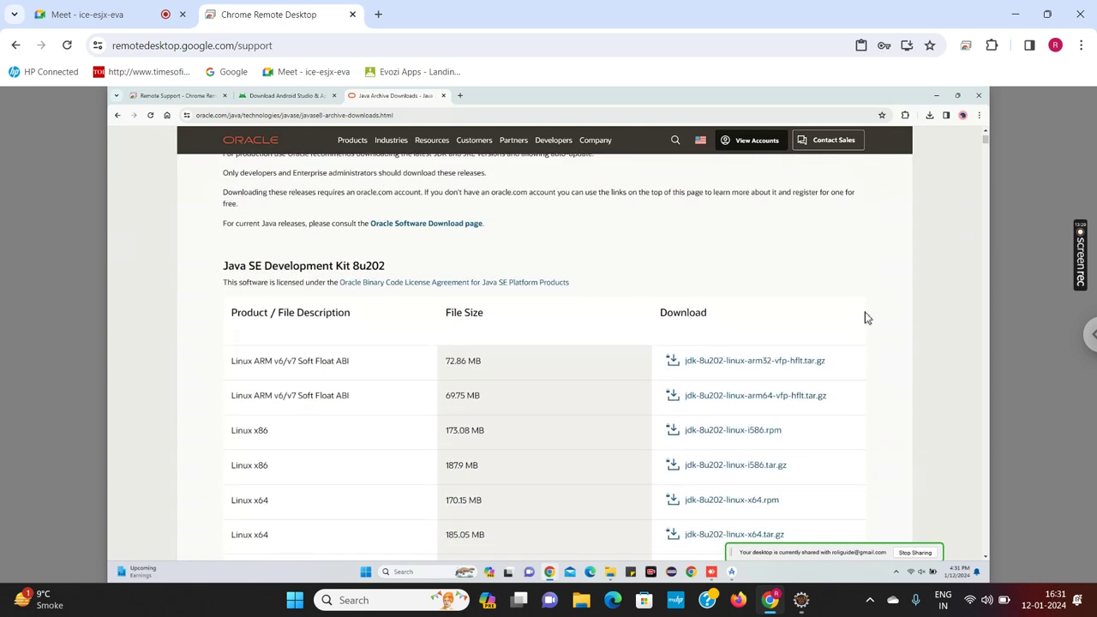
pyautogui.scroll(-3, 864, 317)
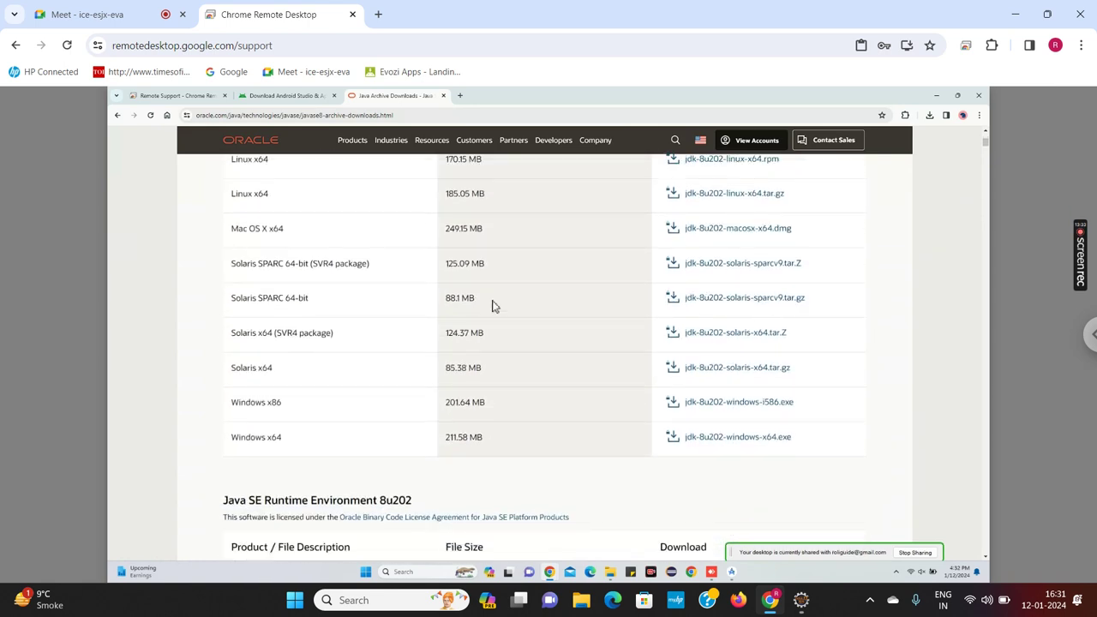
# Request jdk-8u202-windows-x64.exe, accepting the Oracle Binary Code License Agreement
pyautogui.click(731, 439)
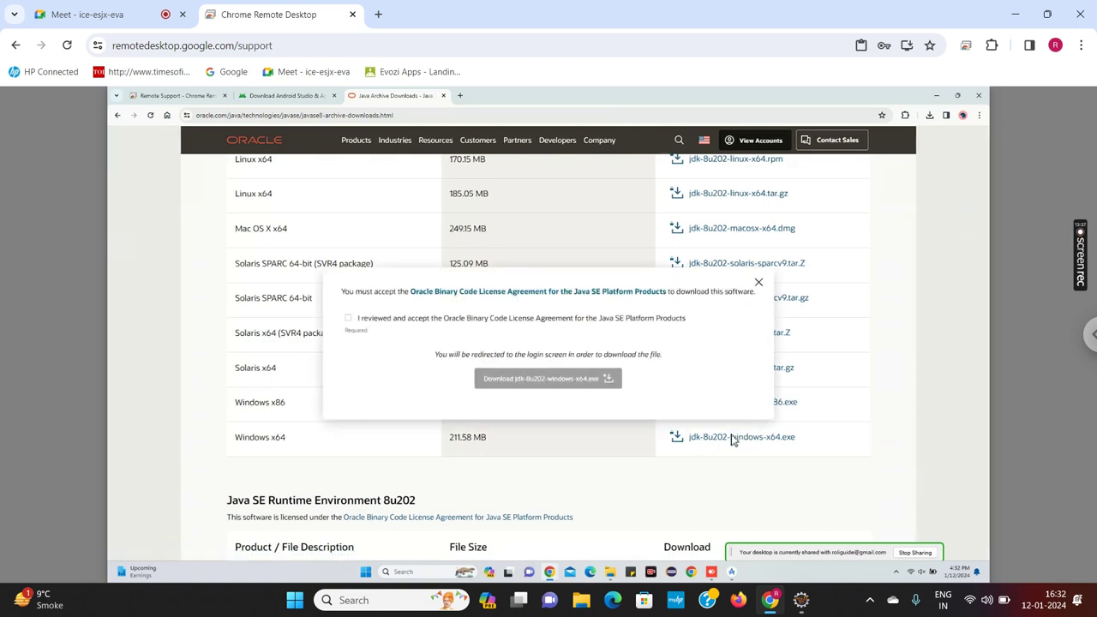
pyautogui.click(348, 319)
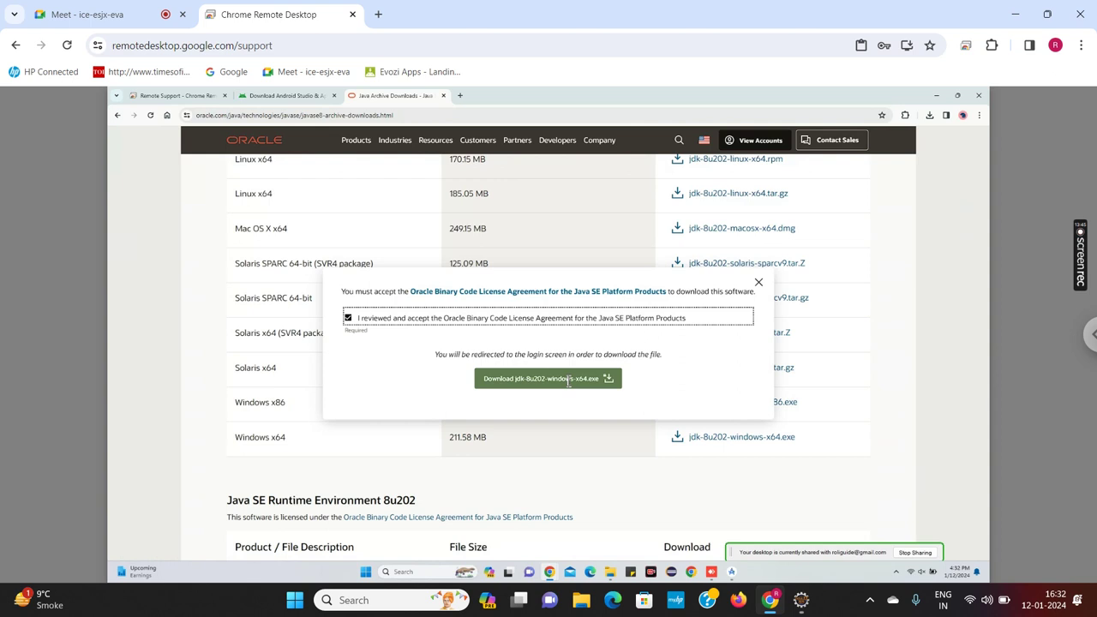
pyautogui.click(586, 386)
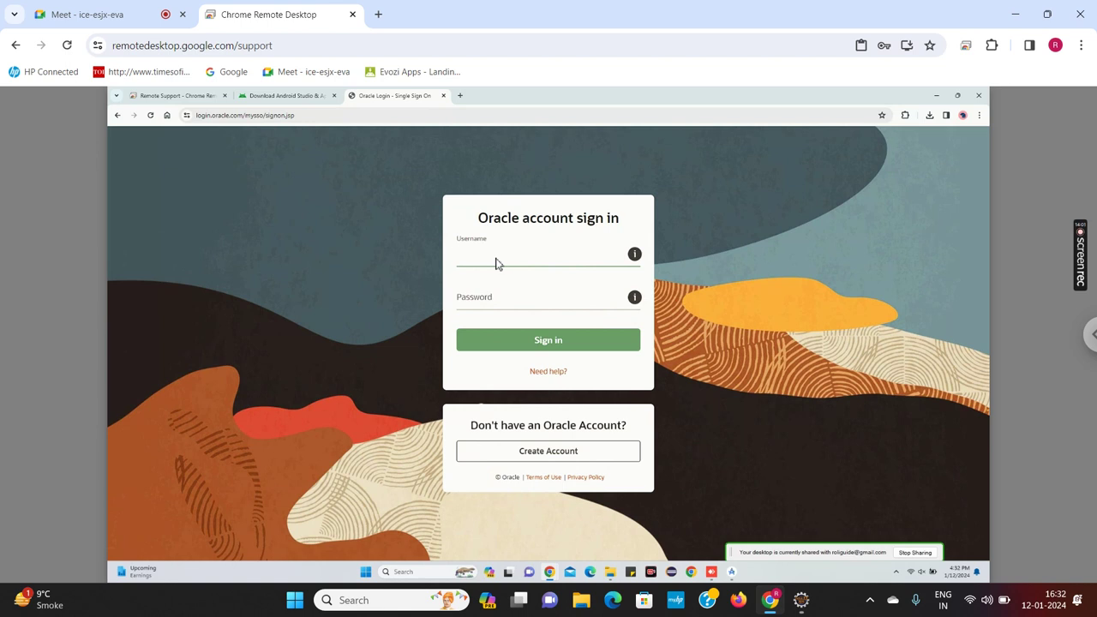
# Sign in to Oracle with the account username and password, retrying once after it fails
pyautogui.write('paraggu')
pyautogui.write('ide')
pyautogui.click(506, 298)
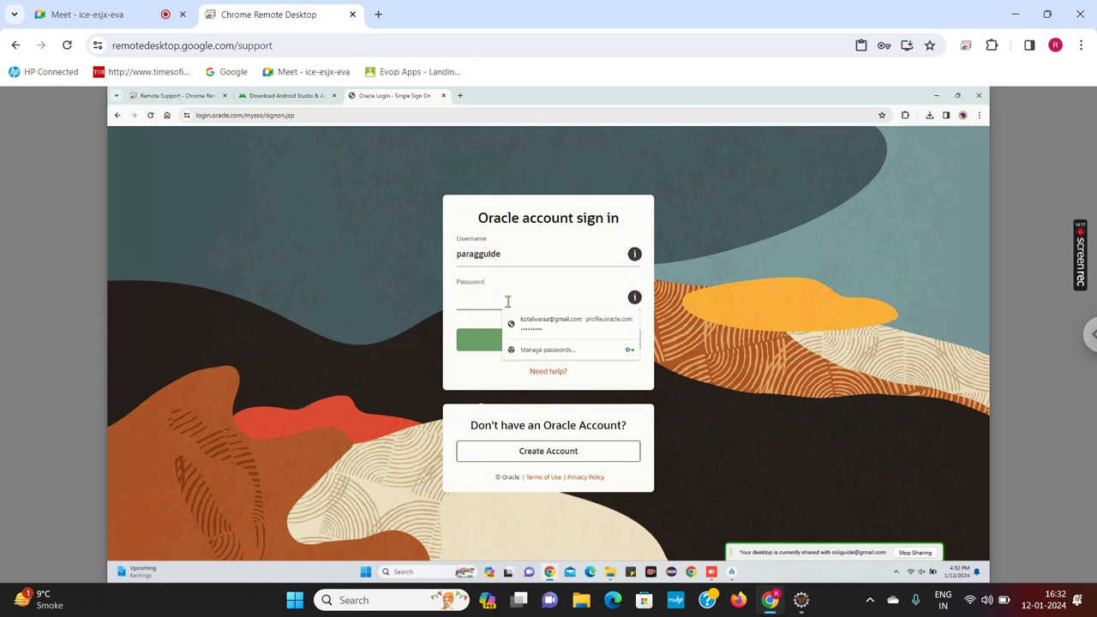
pyautogui.write('•••••')
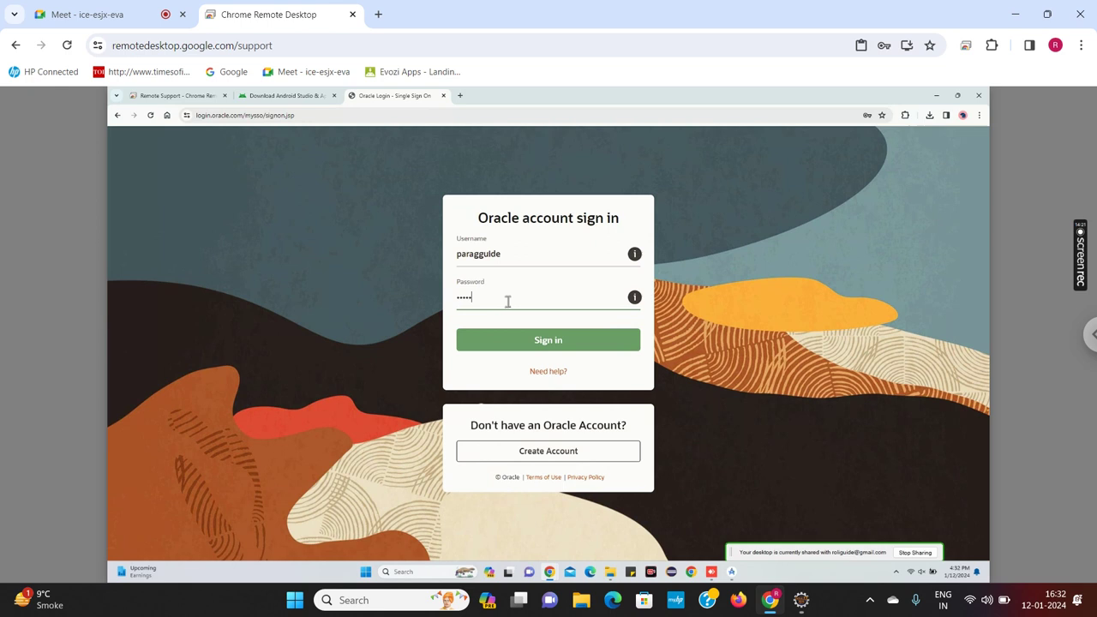
pyautogui.write('•••••••')
pyautogui.click(545, 340)
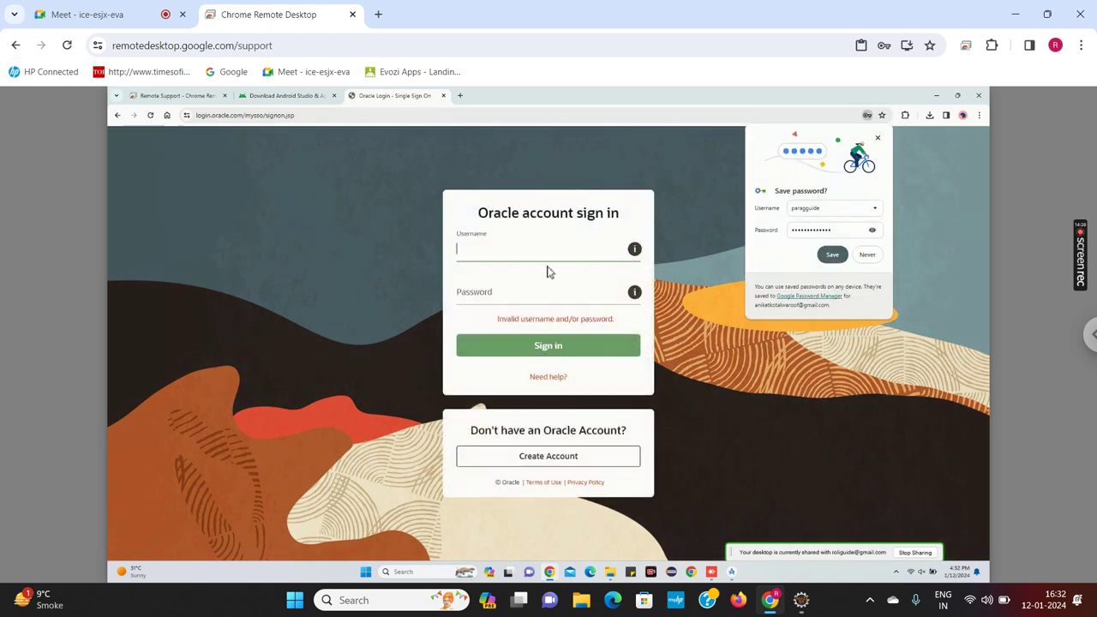
pyautogui.click(515, 256)
pyautogui.write('p')
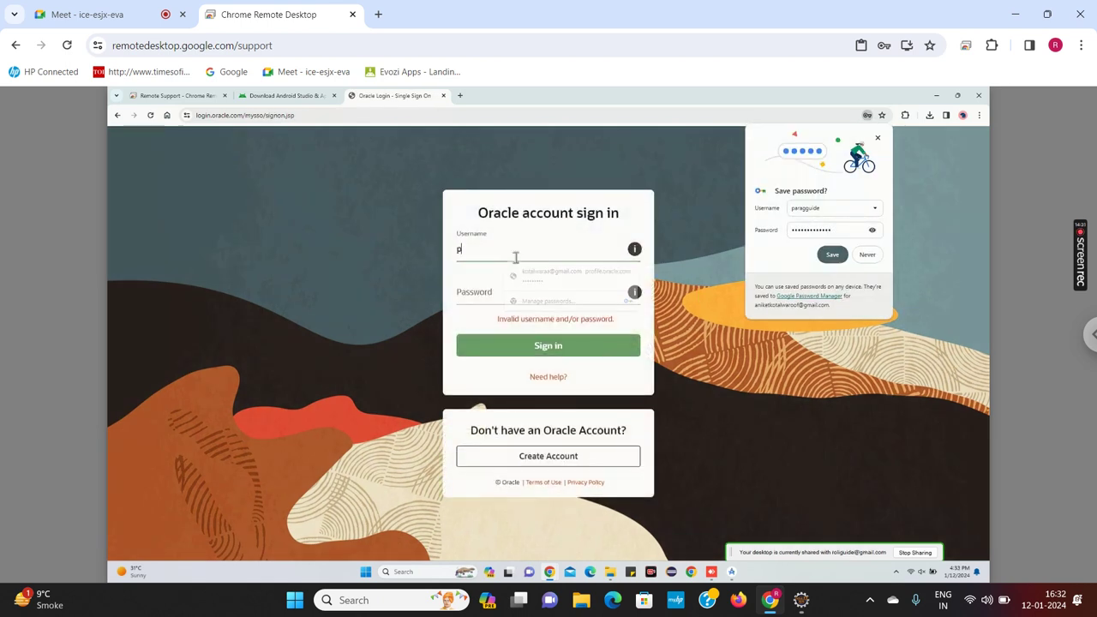
pyautogui.write('arag')
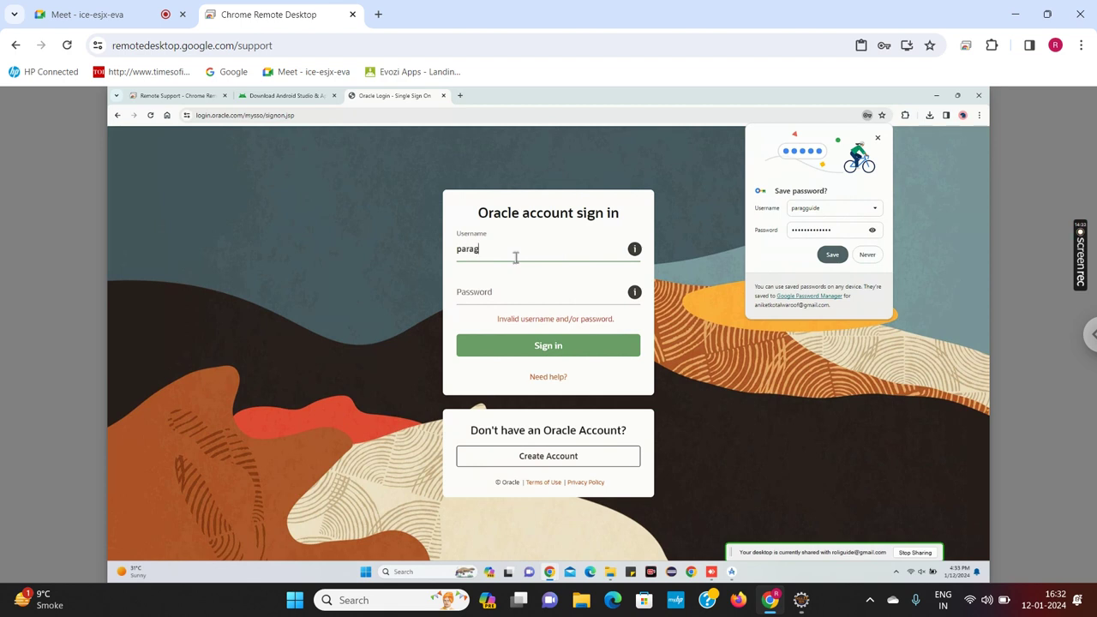
pyautogui.write('guide')
pyautogui.click(507, 293)
pyautogui.write('a****')
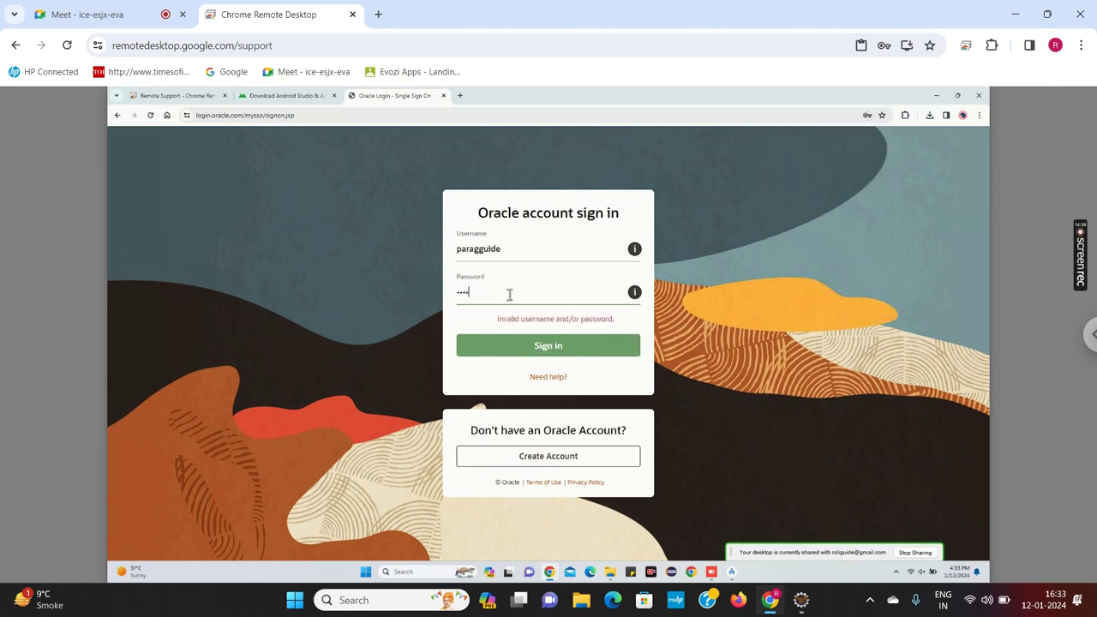
pyautogui.write('*****')
pyautogui.click(528, 348)
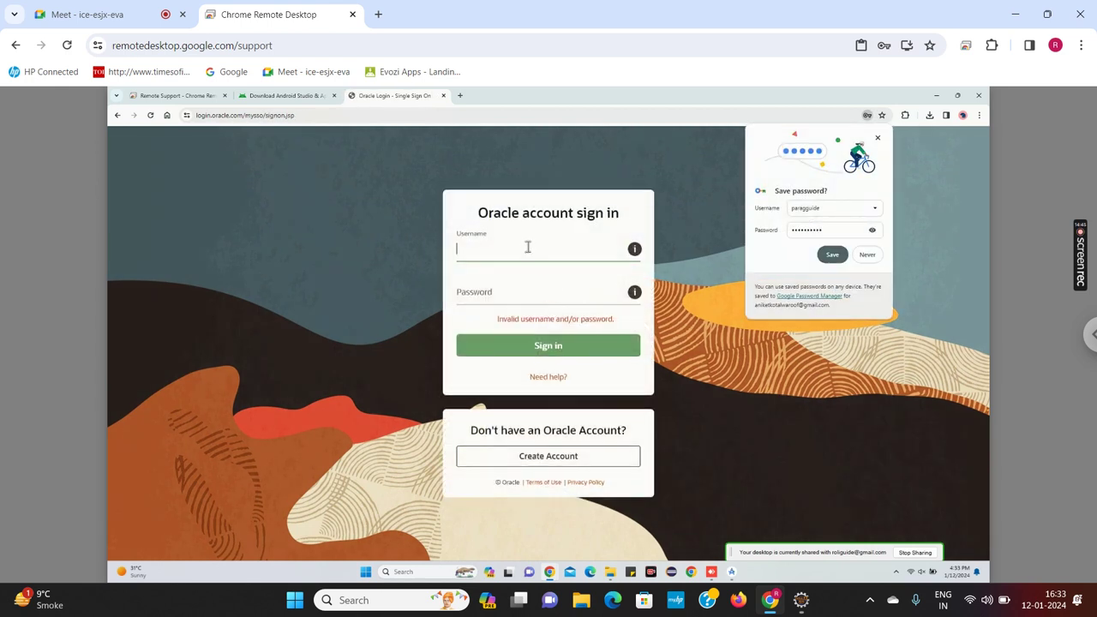
# Retype the username and password and resubmit the sign-in twice more
pyautogui.click(523, 250)
pyautogui.write('p')
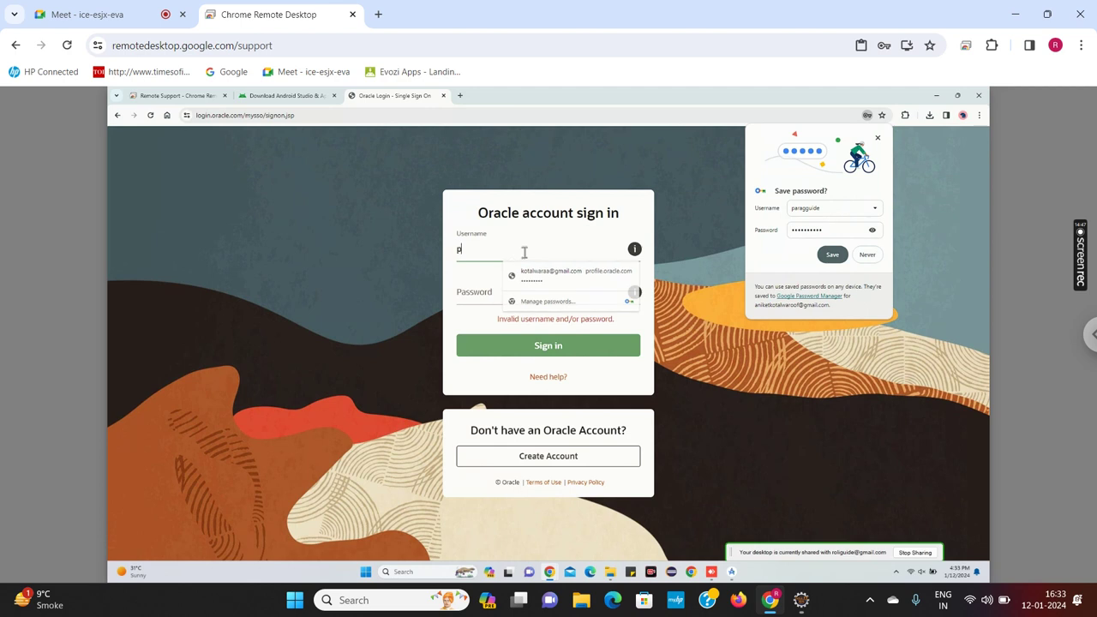
pyautogui.write('aragguide')
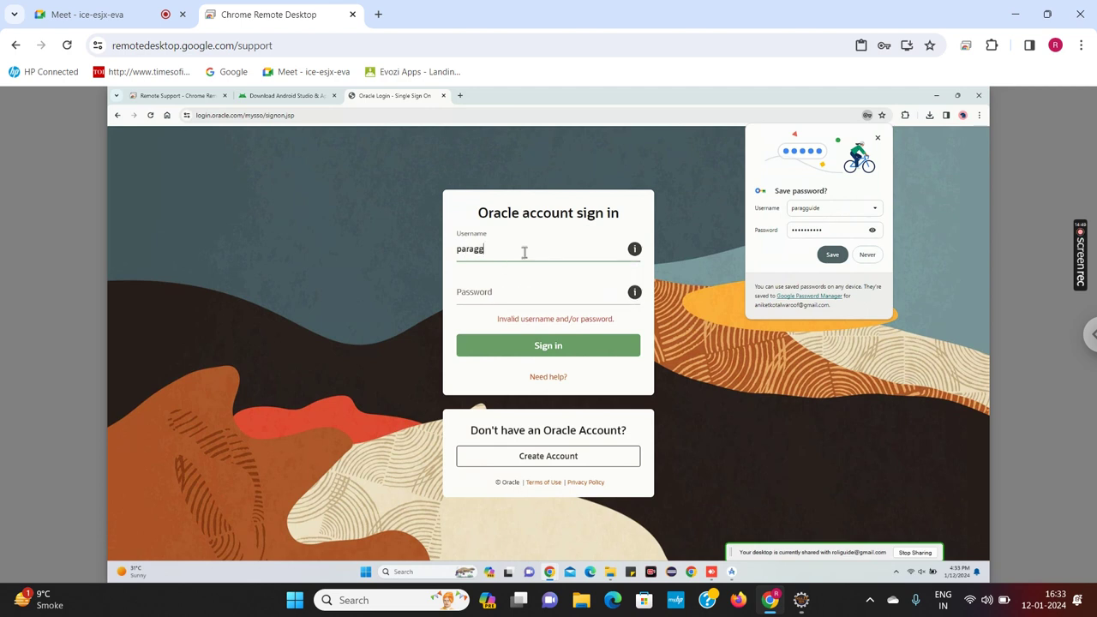
pyautogui.click(513, 302)
pyautogui.write('•••')
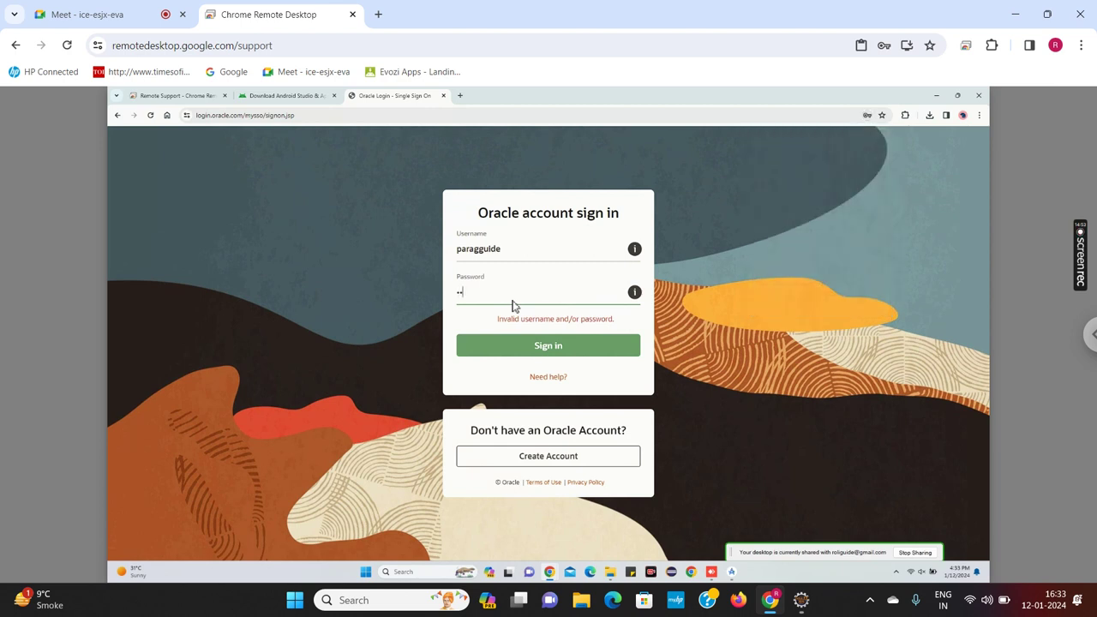
pyautogui.write('•••••')
pyautogui.click(533, 346)
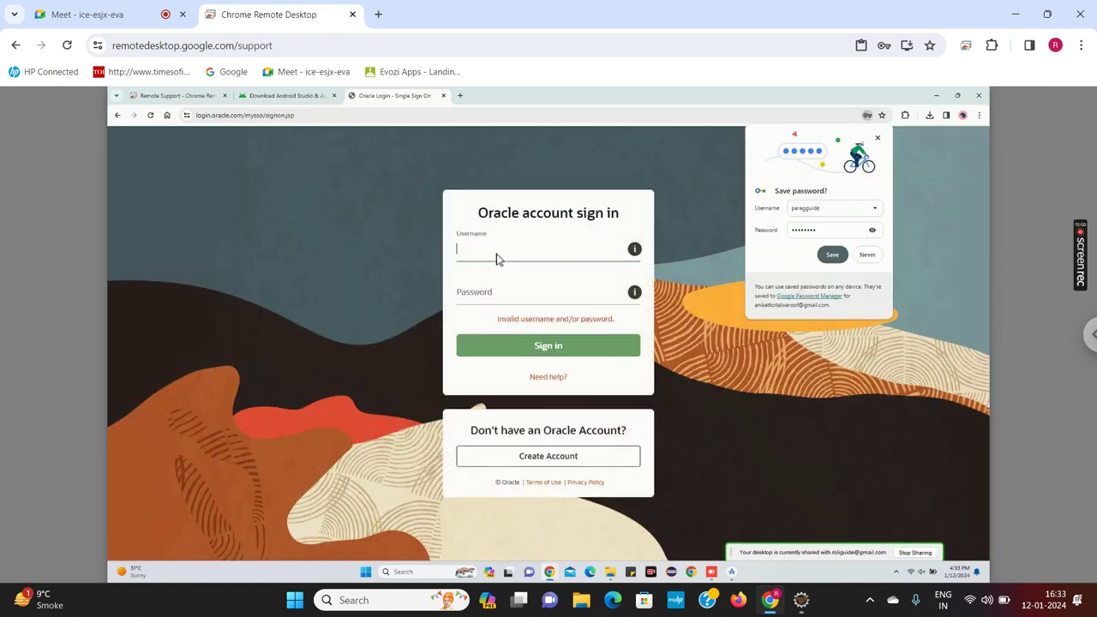
pyautogui.click(499, 254)
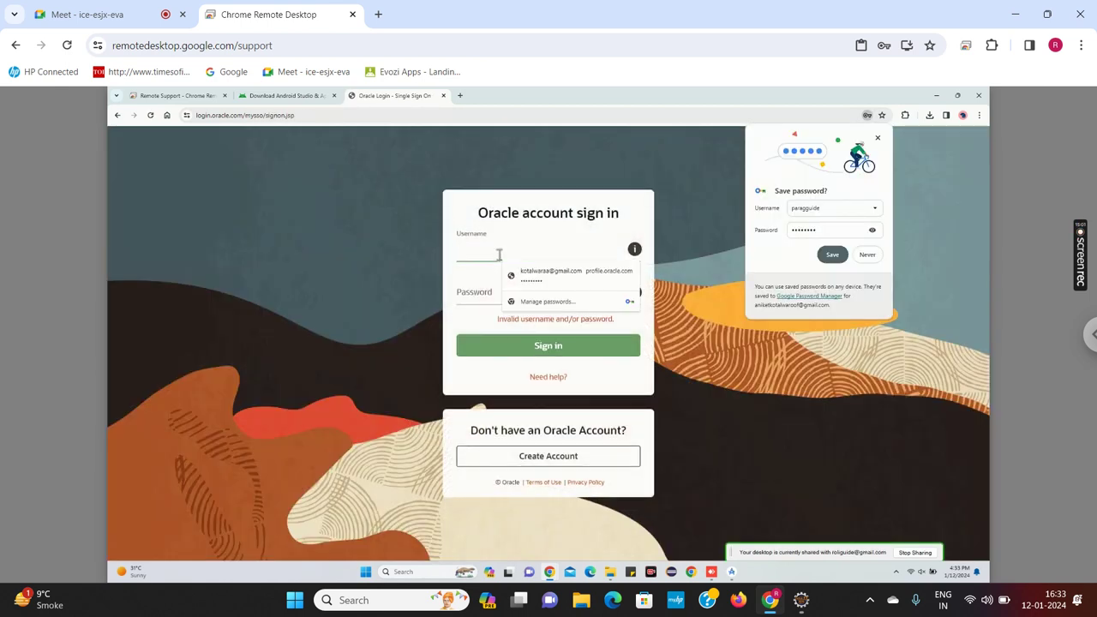
pyautogui.write('pa')
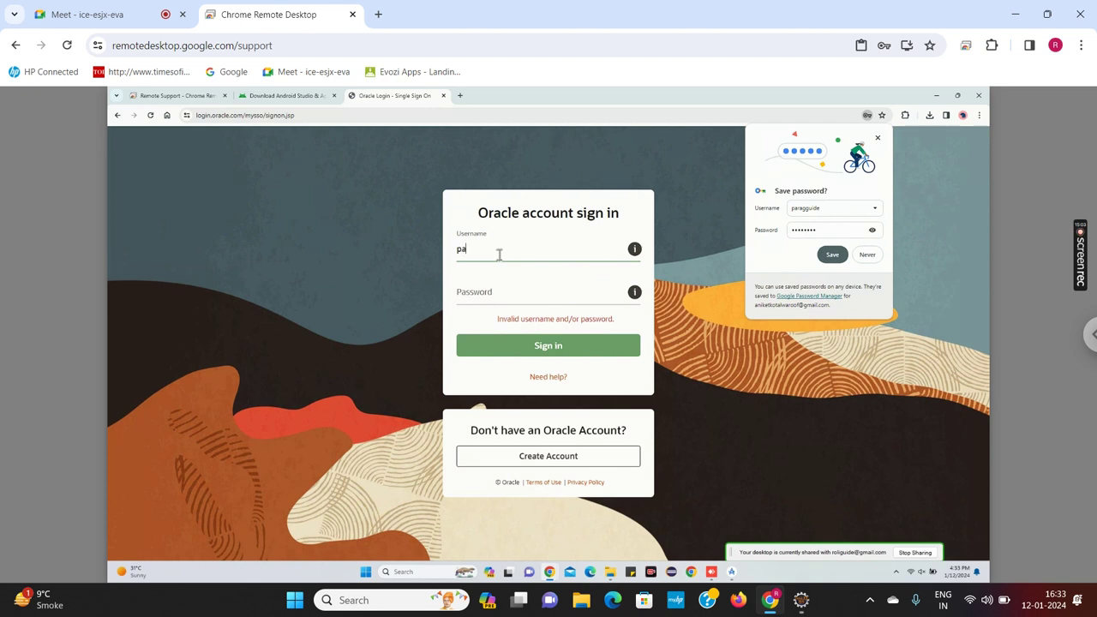
pyautogui.write('ragguide')
pyautogui.click(504, 305)
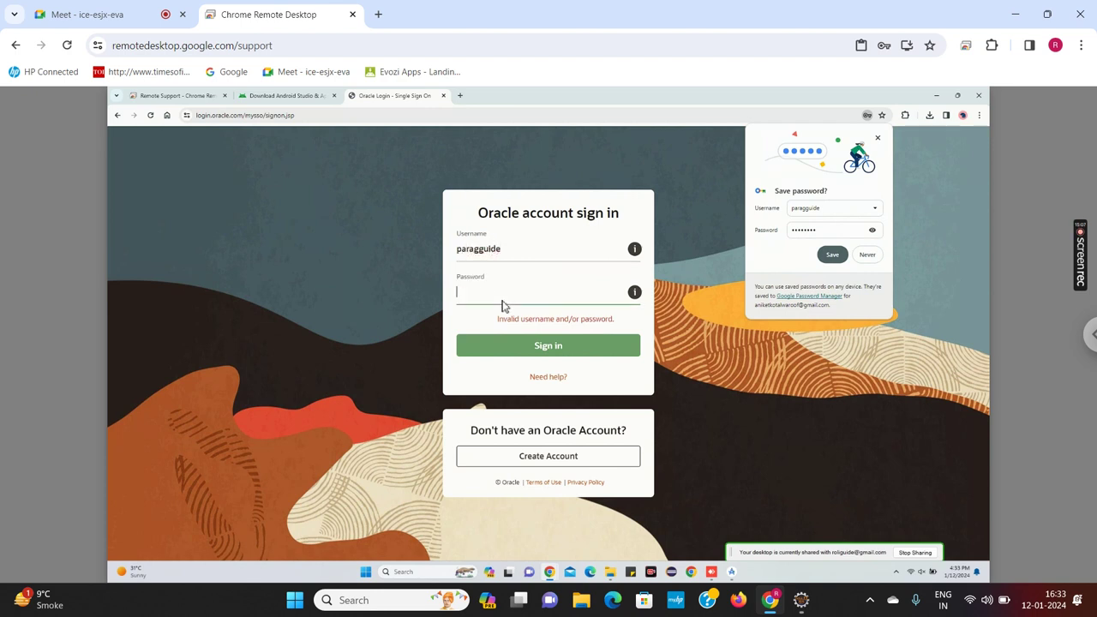
pyautogui.write('•••••')
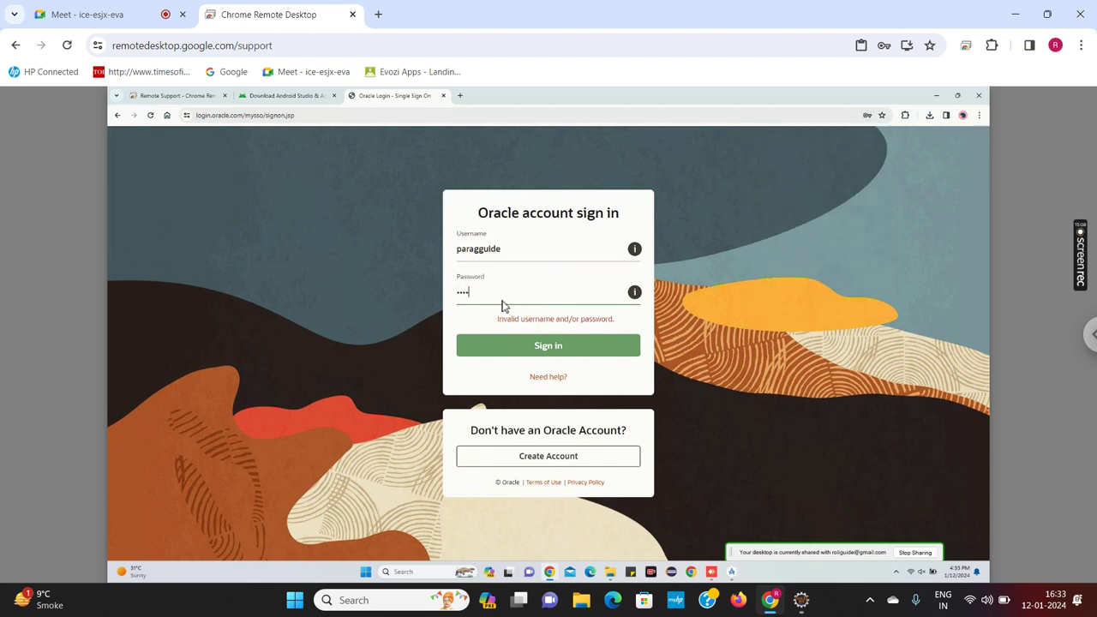
pyautogui.write('•••••••')
pyautogui.click(512, 348)
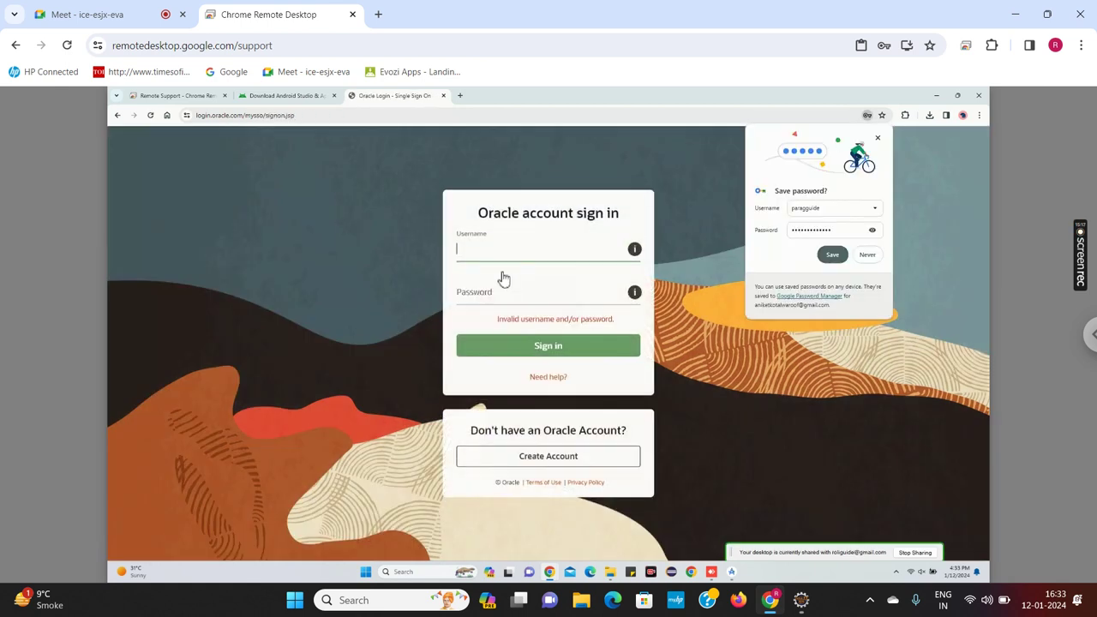
# Try signing in with the account e-mail address as the username and the password
pyautogui.click(495, 250)
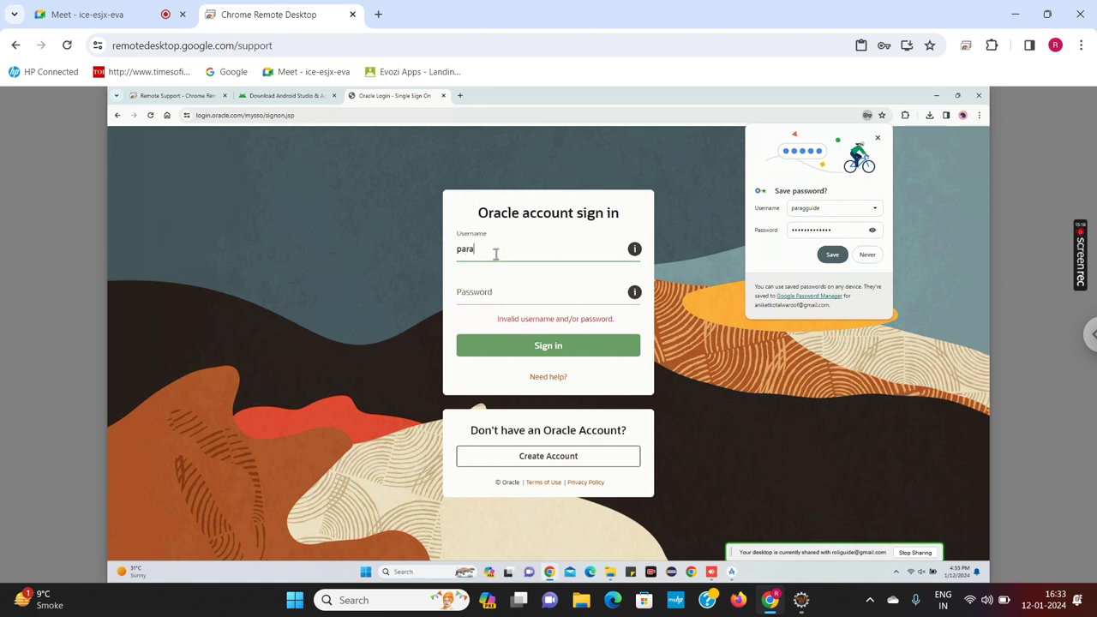
pyautogui.click(508, 295)
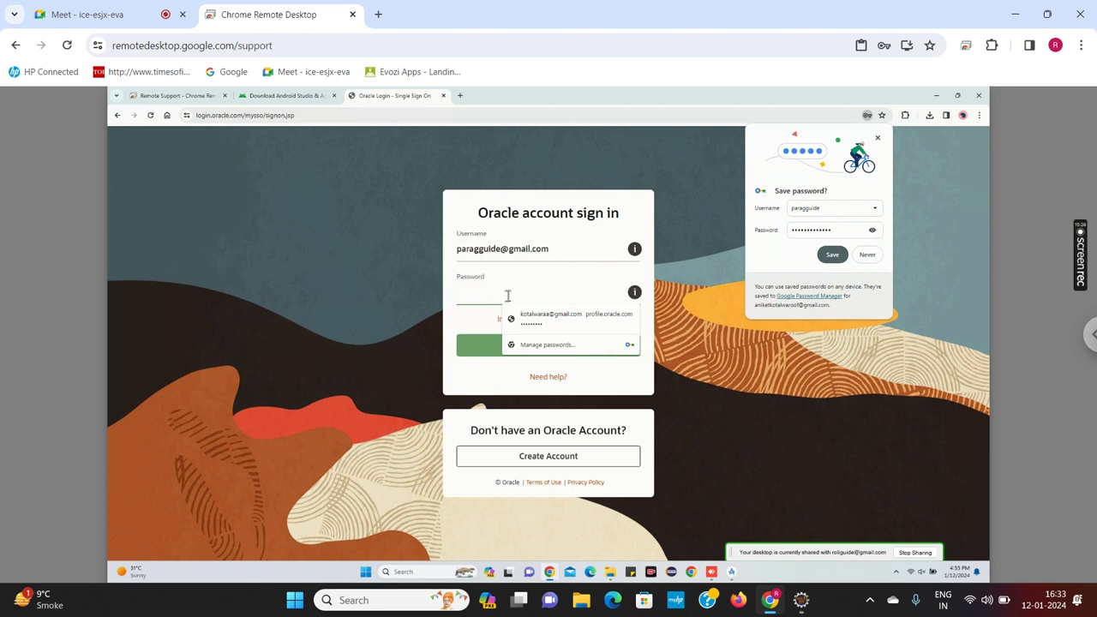
pyautogui.write('•••')
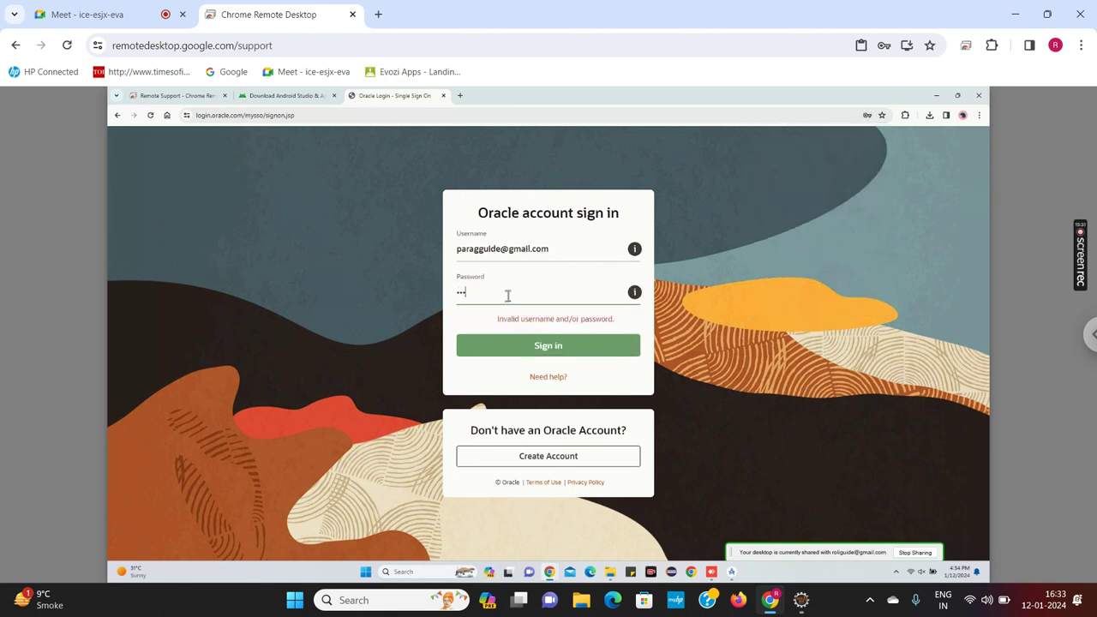
pyautogui.write('•••••••••')
pyautogui.click(541, 346)
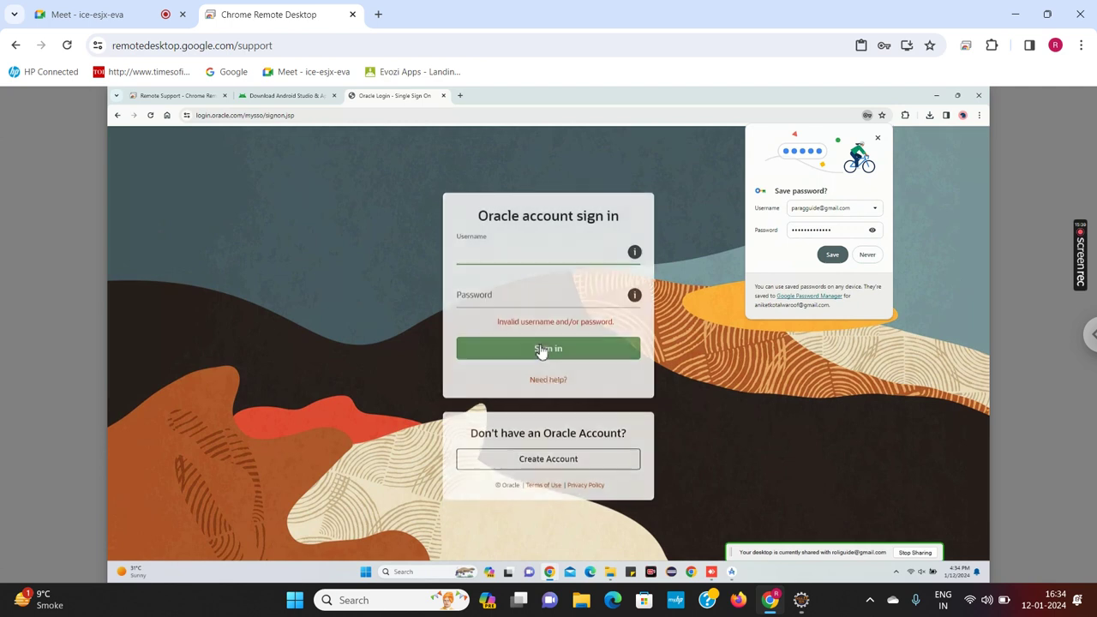
# Open Oracle's create-account form and enter the account e-mail, password and password confirmation
pyautogui.click(543, 463)
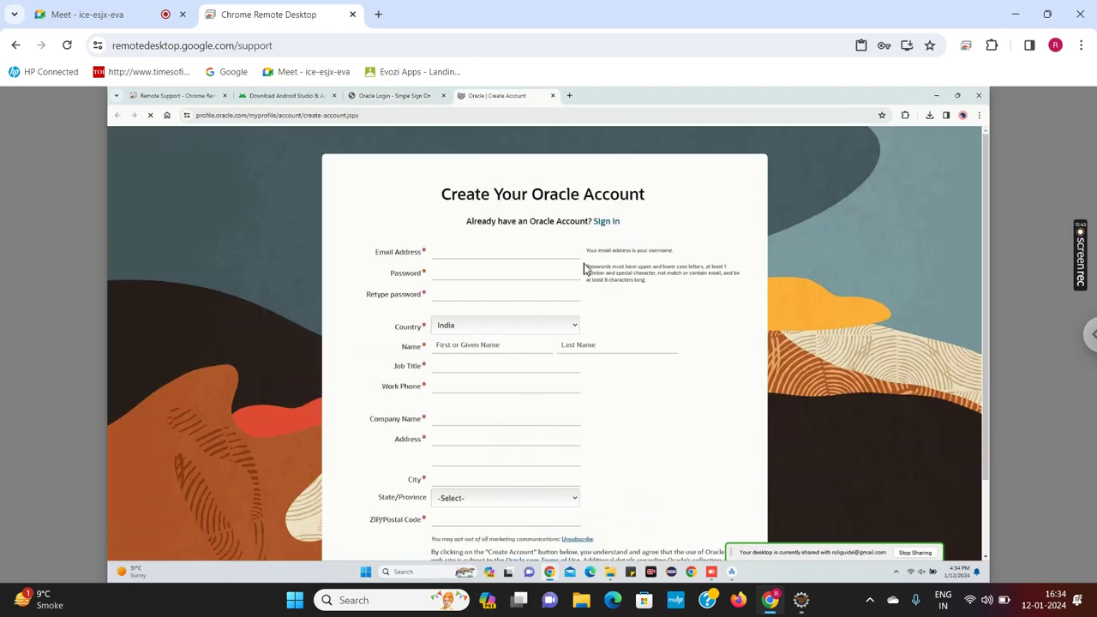
pyautogui.click(470, 255)
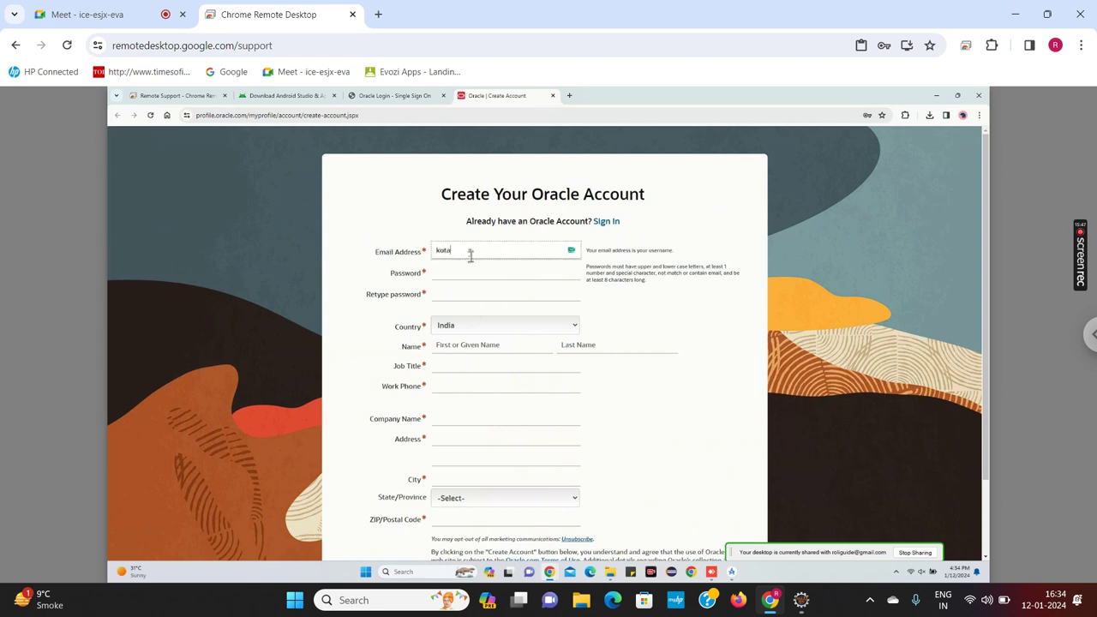
pyautogui.press('Tab')
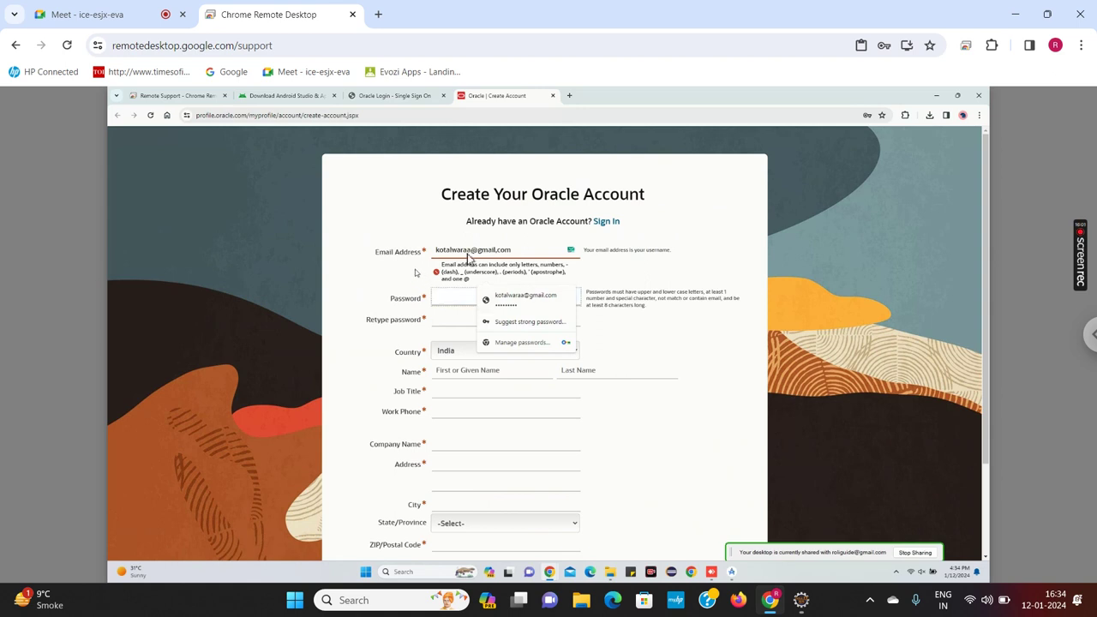
pyautogui.click(471, 254)
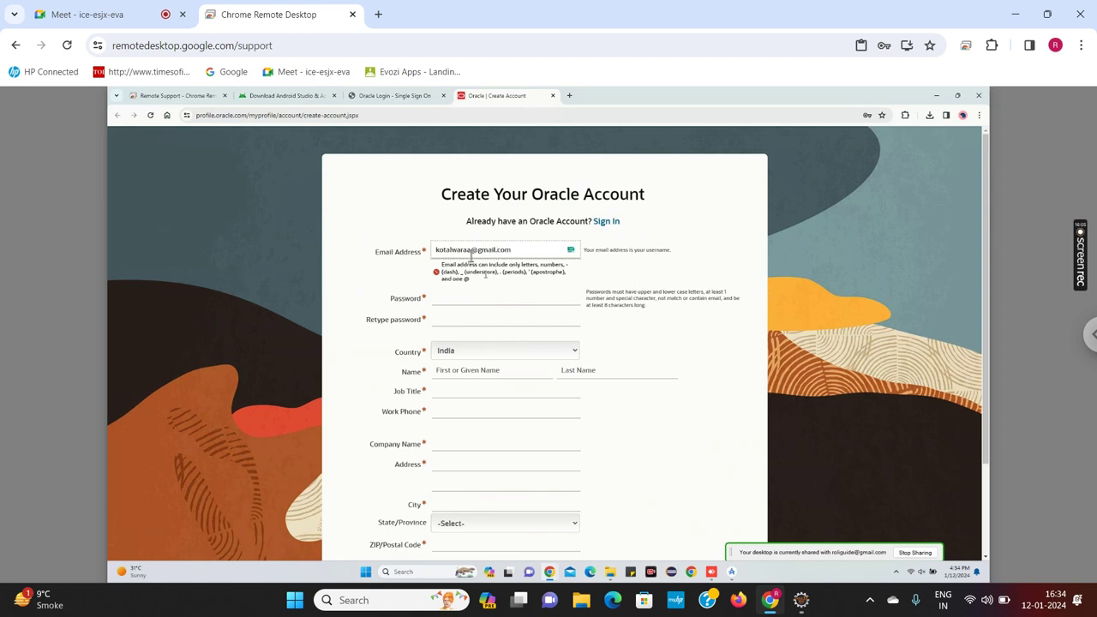
pyautogui.click(467, 294)
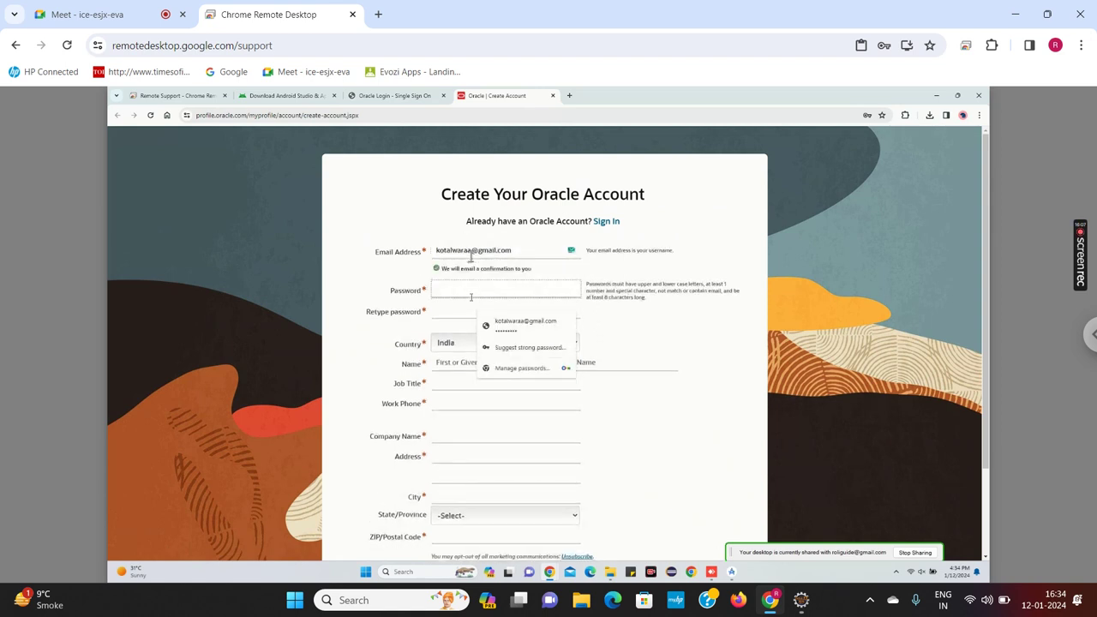
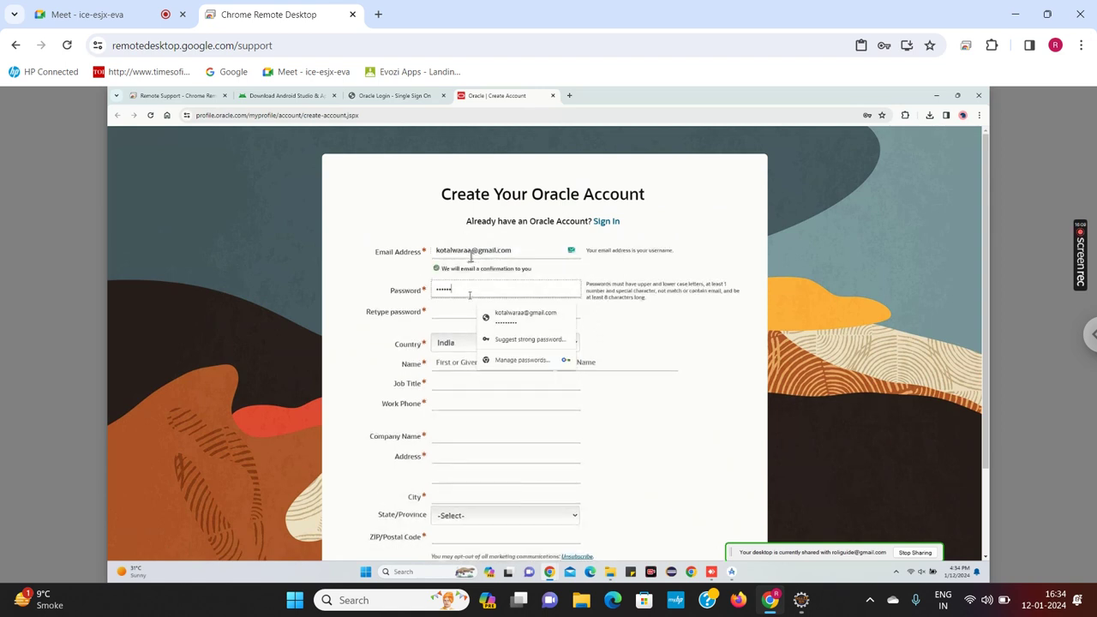
pyautogui.click(457, 316)
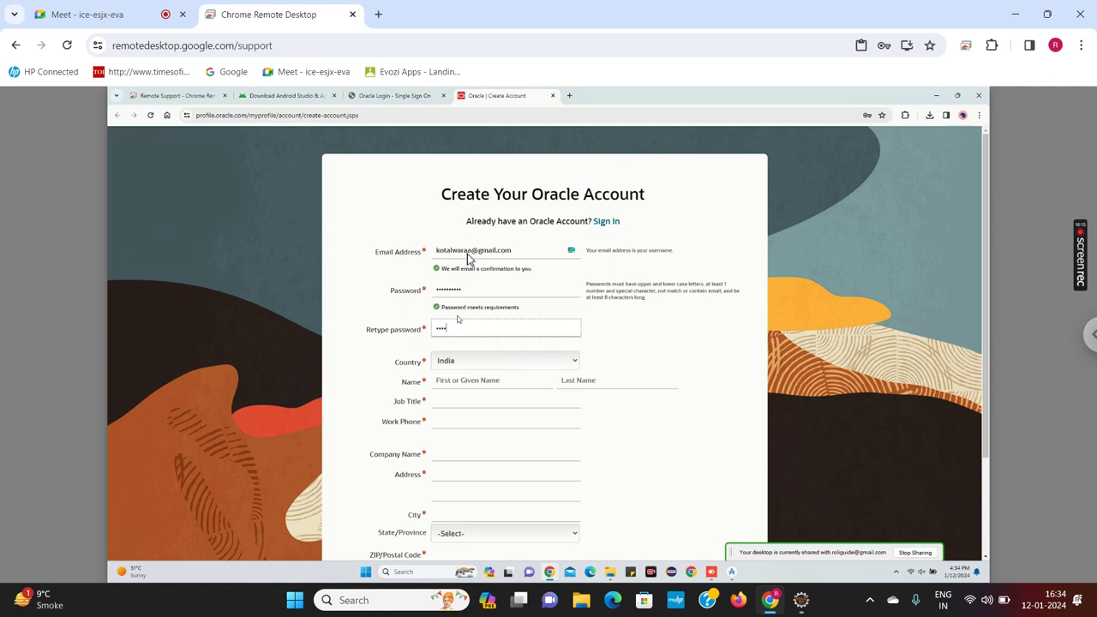
# Autofill the saved name and address details and fix the work phone, removing the +91 prefix
pyautogui.click(489, 380)
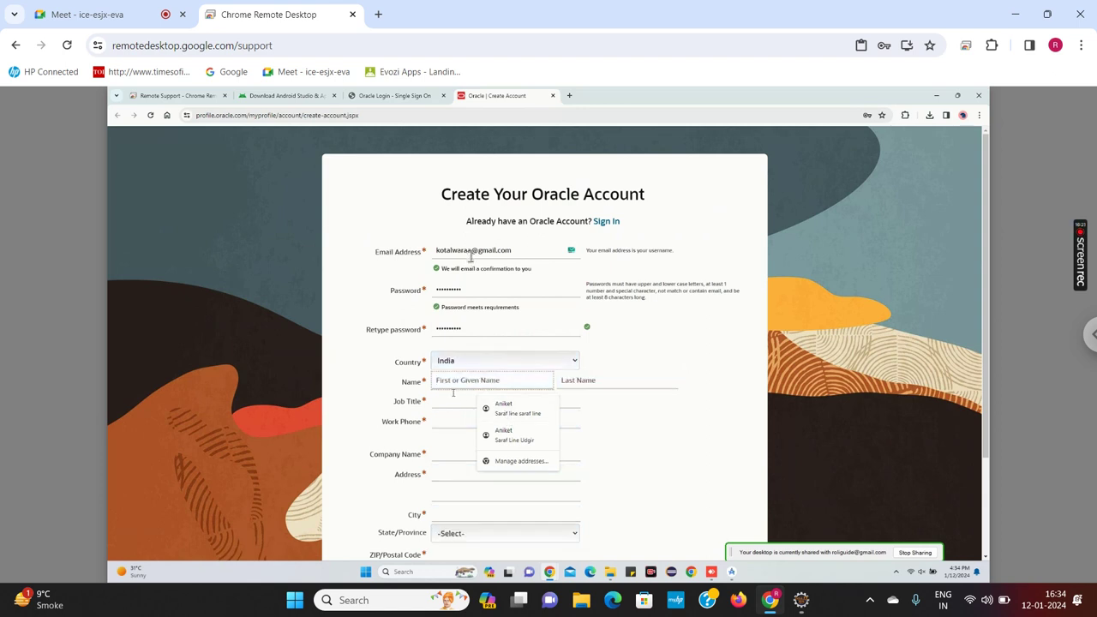
pyautogui.click(501, 415)
pyautogui.click(502, 418)
pyautogui.moveTo(502, 418); pyautogui.dragTo(434, 415)
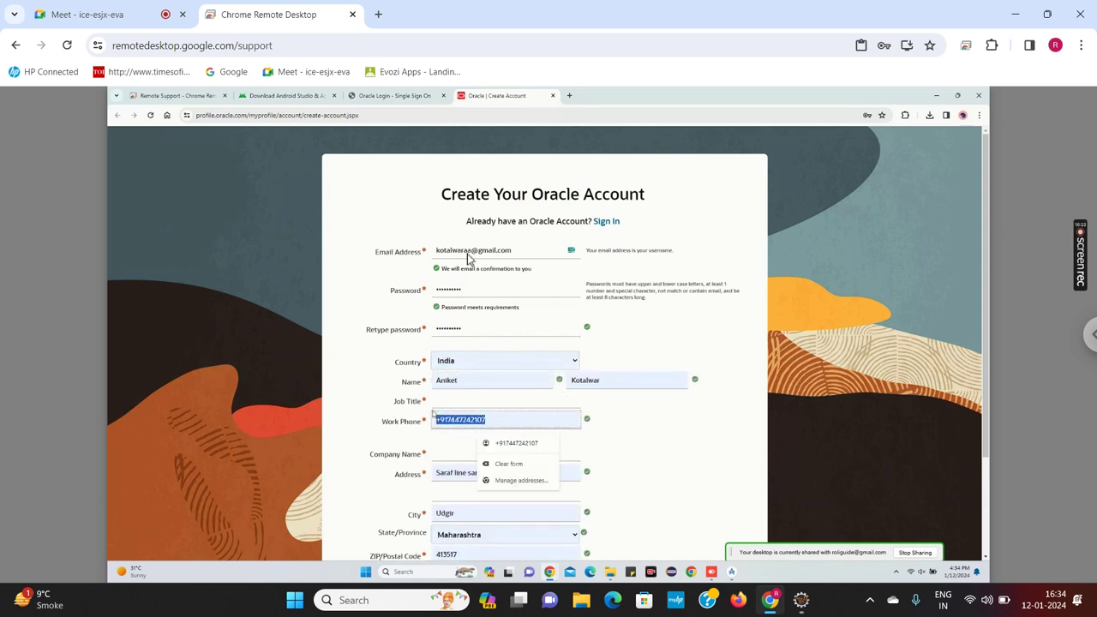
pyautogui.press('BackSpace')
pyautogui.scroll(-1, 433, 414)
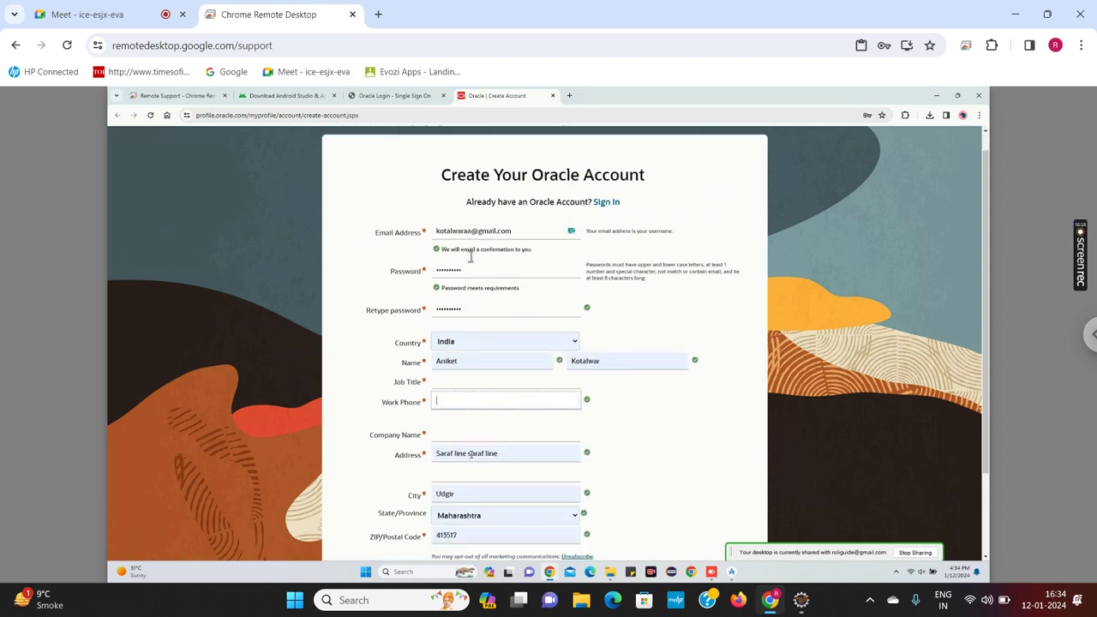
pyautogui.click(488, 404)
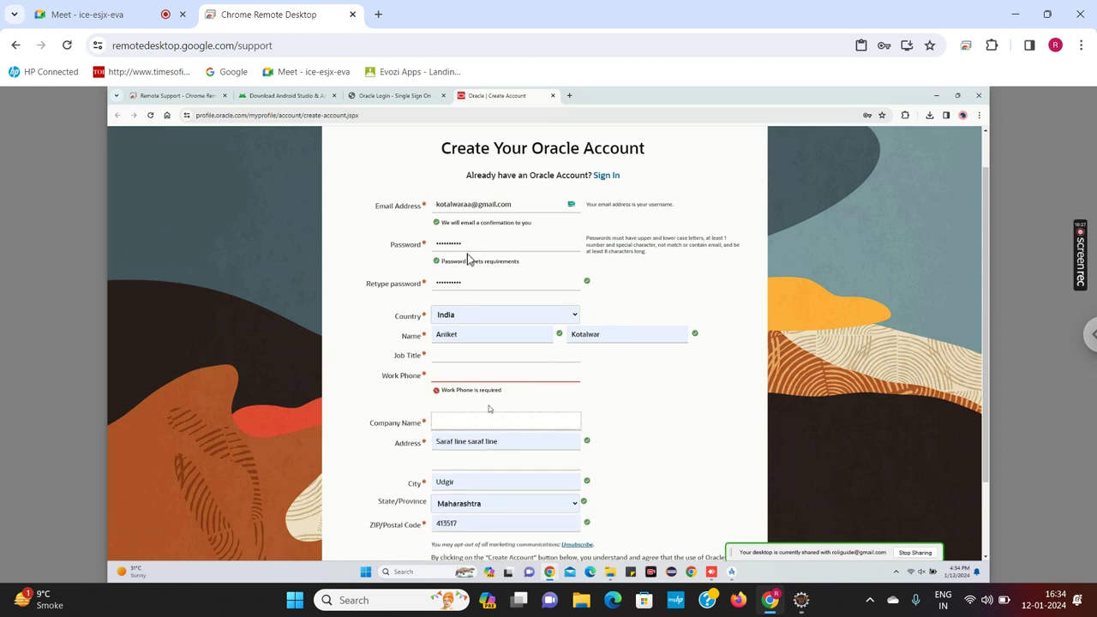
pyautogui.click(483, 375)
pyautogui.click(493, 397)
pyautogui.click(463, 421)
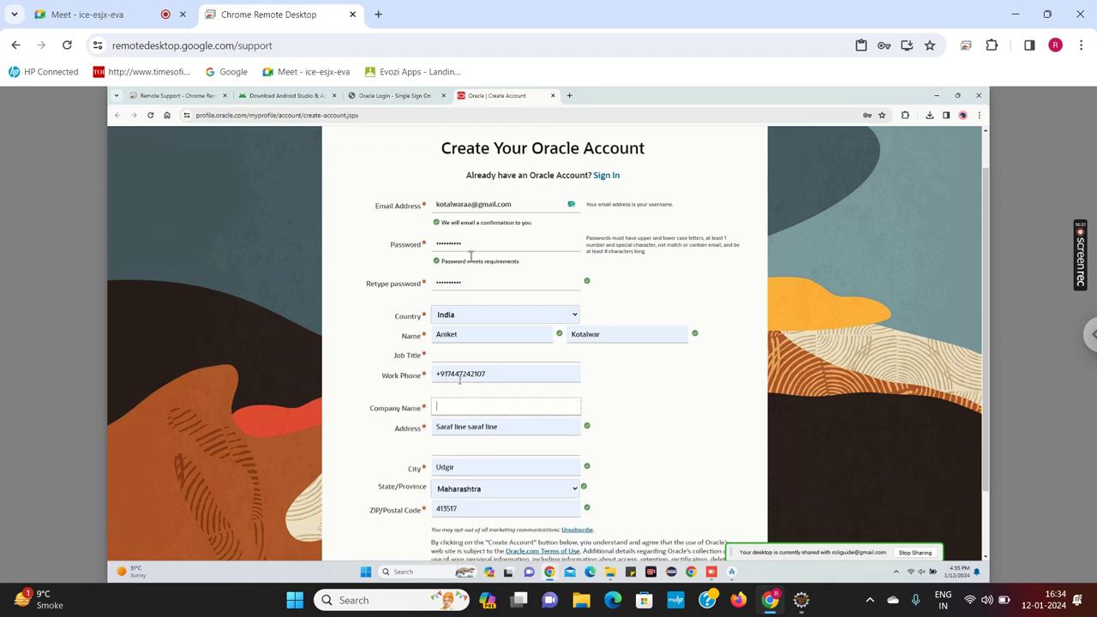
pyautogui.click(446, 380)
pyautogui.press('BackSpace')
pyautogui.press('BackSpace')
pyautogui.press('BackSpace')
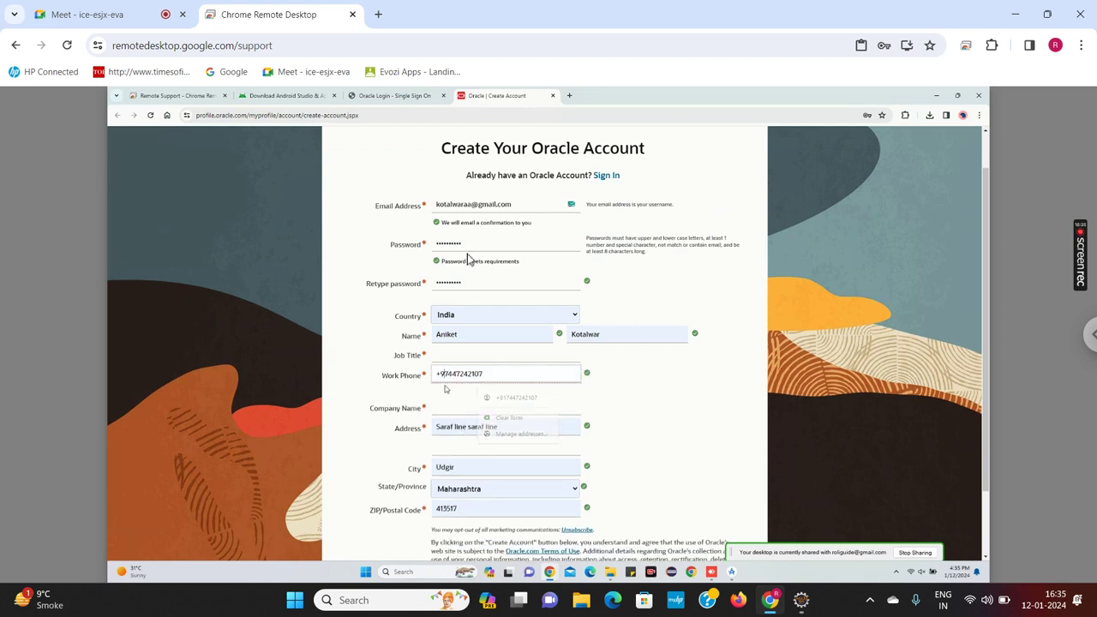
pyautogui.click(464, 409)
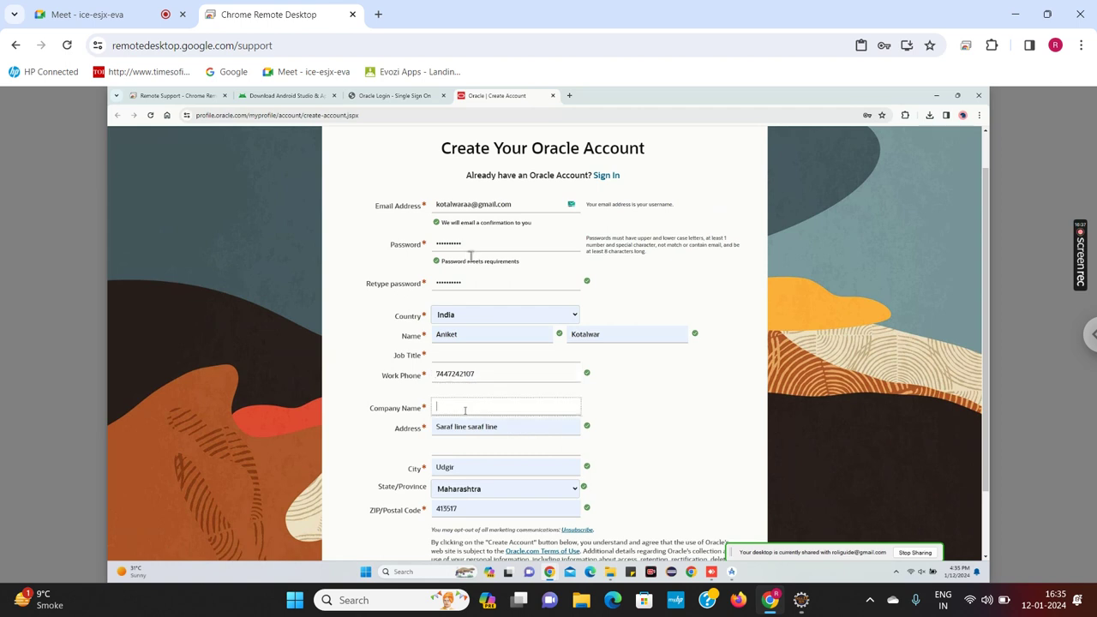
# Enter job title 'Tester' and company name 'TCS', then create the account
pyautogui.click(466, 355)
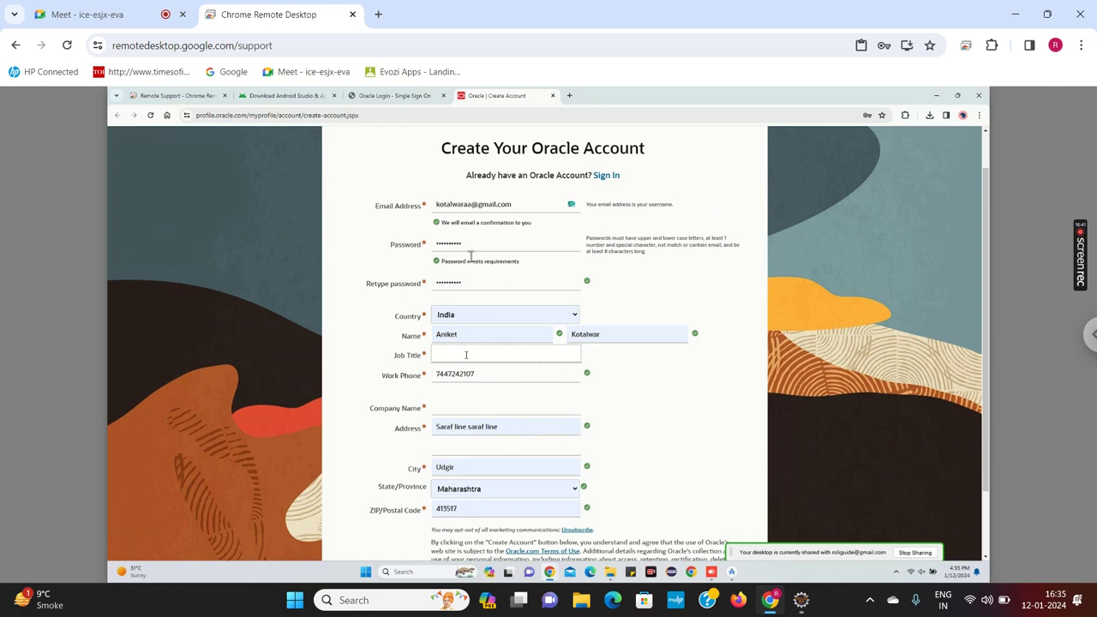
pyautogui.write('Testeer')
pyautogui.scroll(-2, 524, 418)
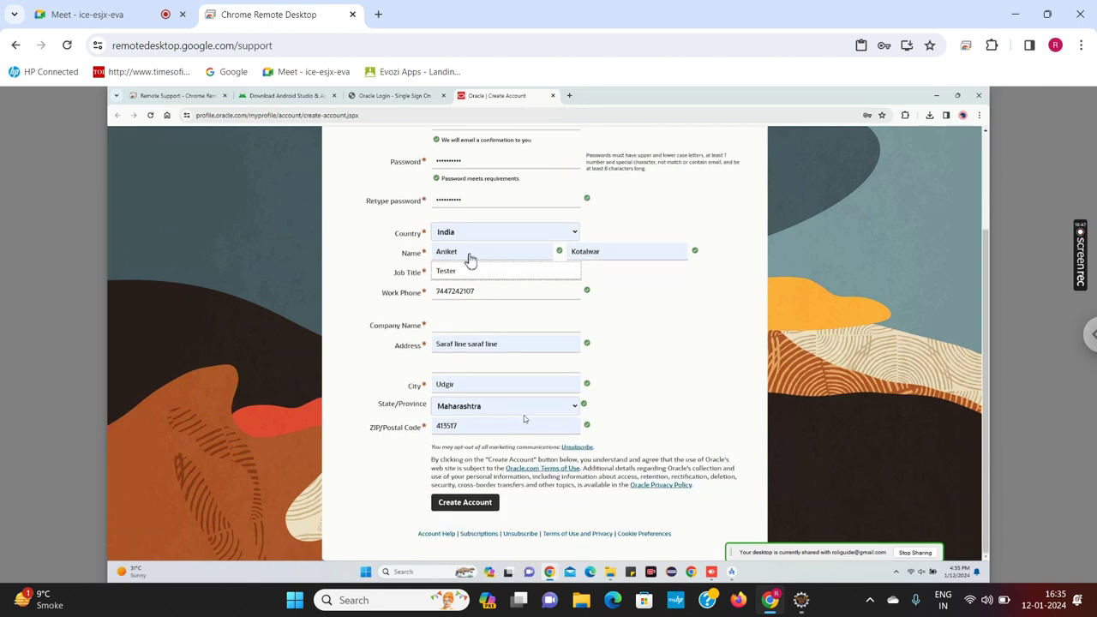
pyautogui.click(460, 370)
pyautogui.click(459, 325)
pyautogui.write('TCS')
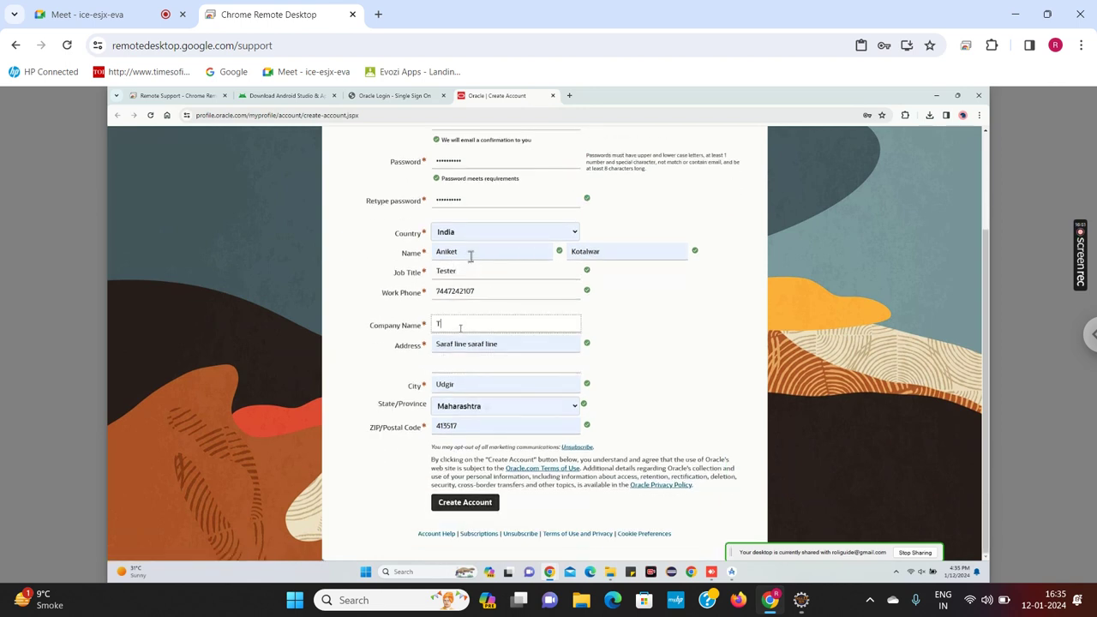
pyautogui.click(465, 503)
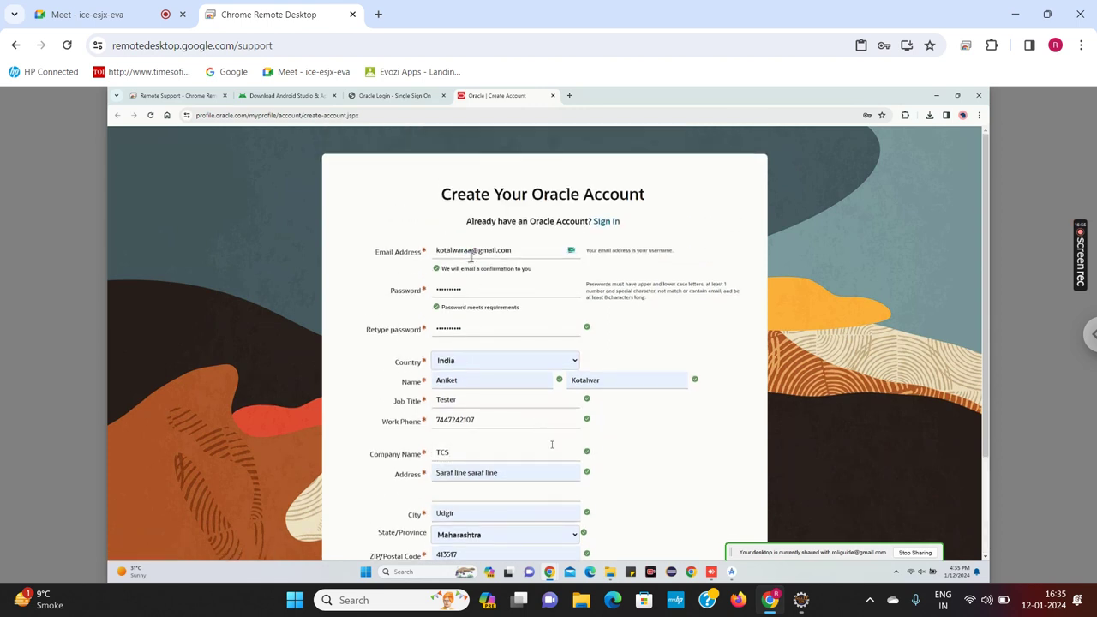
pyautogui.scroll(-1, 551, 443)
pyautogui.scroll(-1, 552, 444)
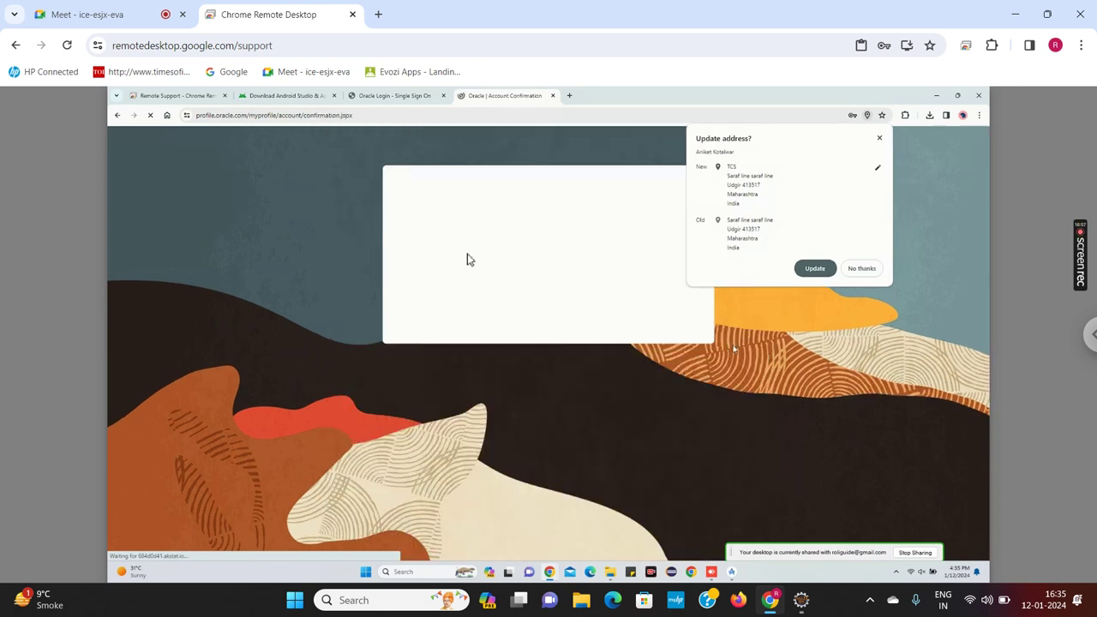
# Decline Chrome's Update address prompt and bring the Android Studio setup wizard forward
pyautogui.click(861, 269)
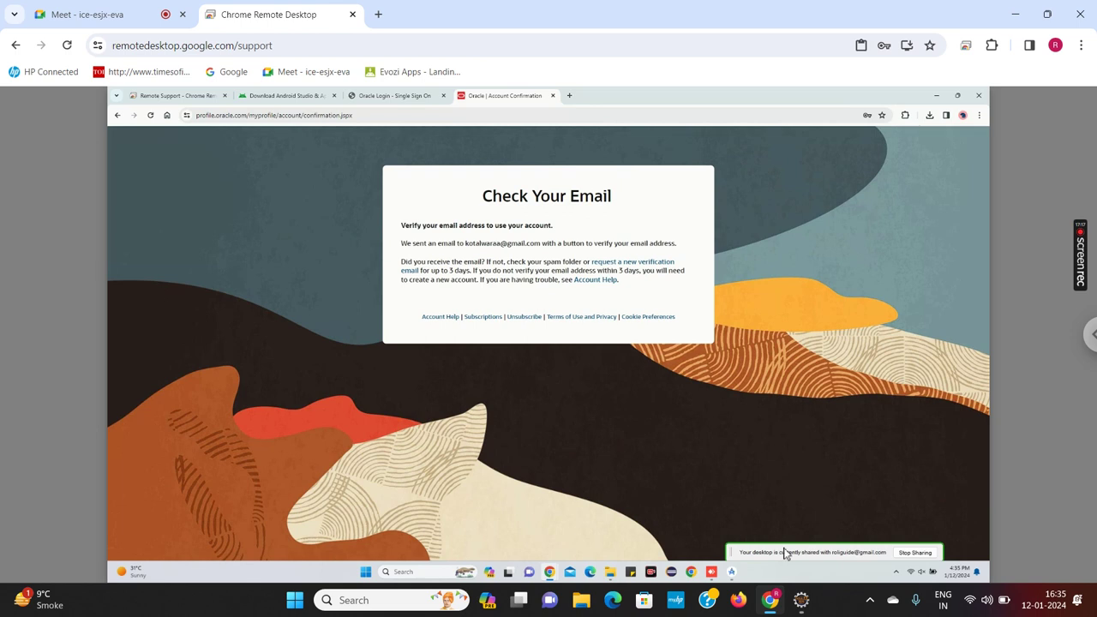
pyautogui.moveTo(732, 574)
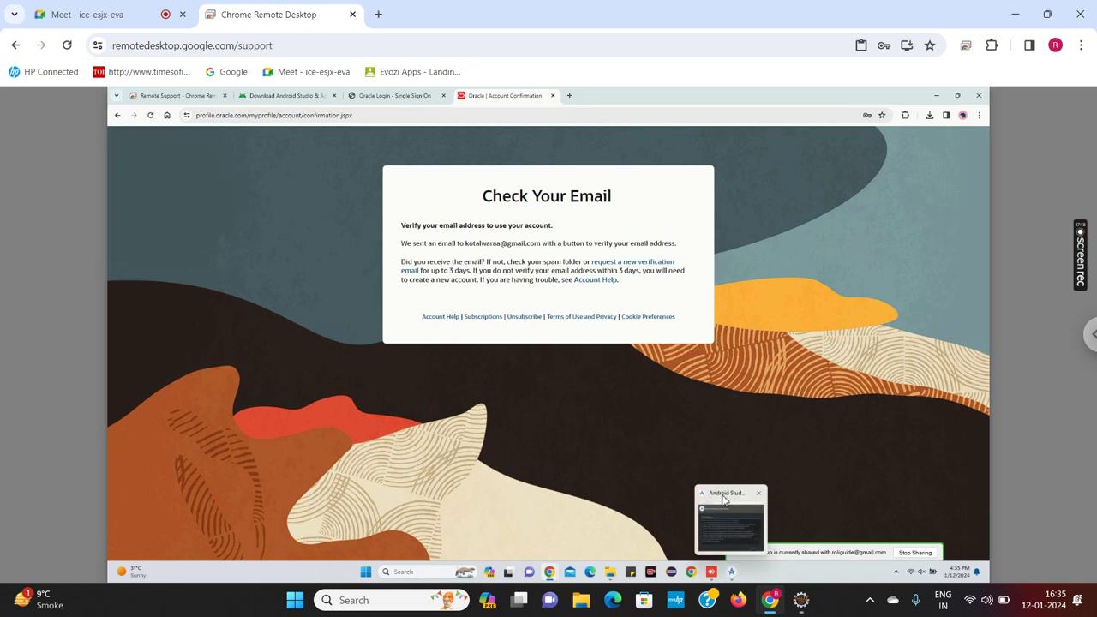
pyautogui.click(724, 499)
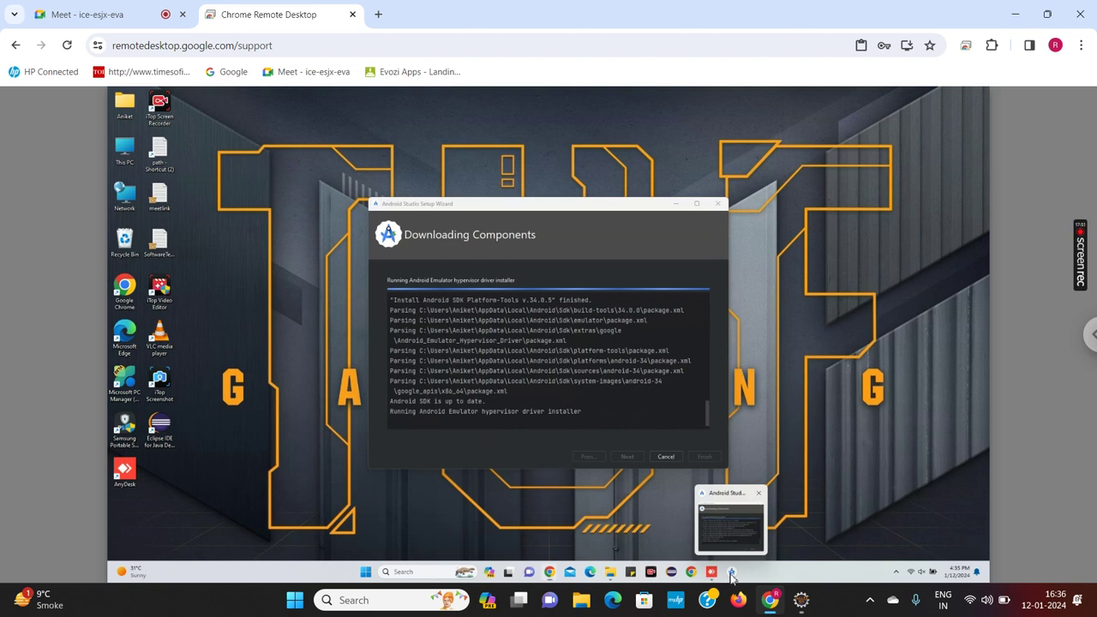
pyautogui.click(802, 603)
pyautogui.click(770, 599)
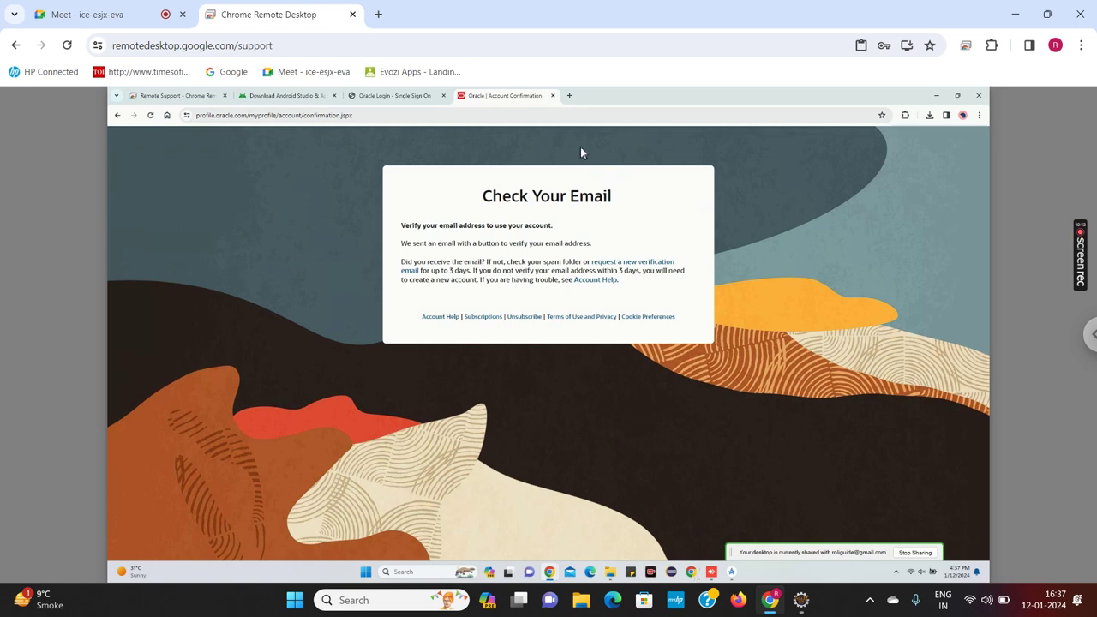
# Close the confirmation tab, autofill the saved Oracle login, replace the password and submit
pyautogui.click(552, 99)
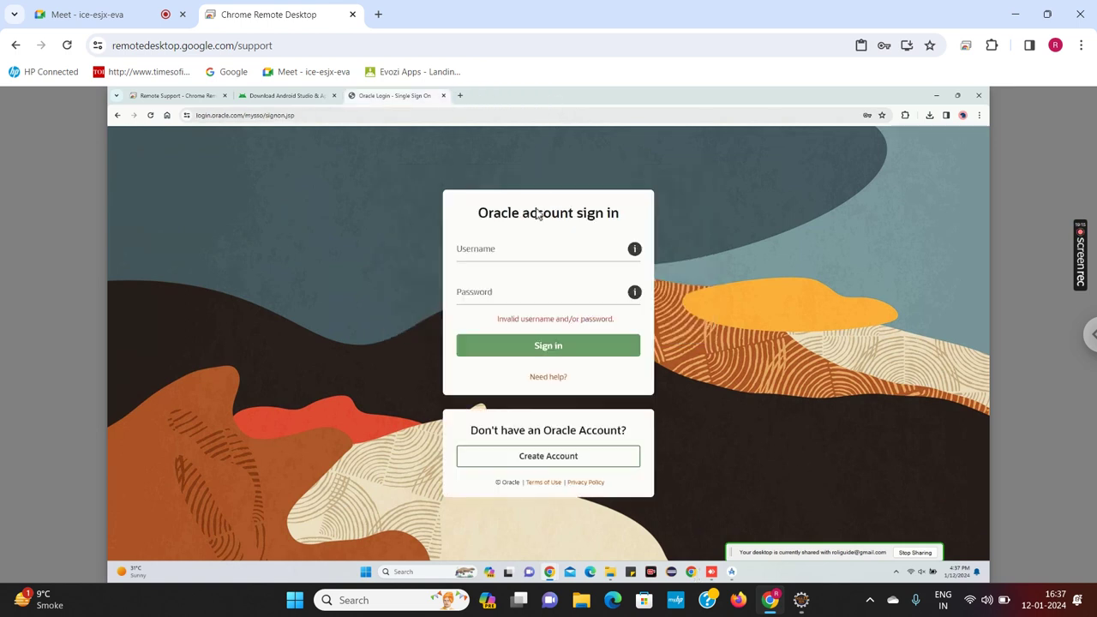
pyautogui.click(520, 255)
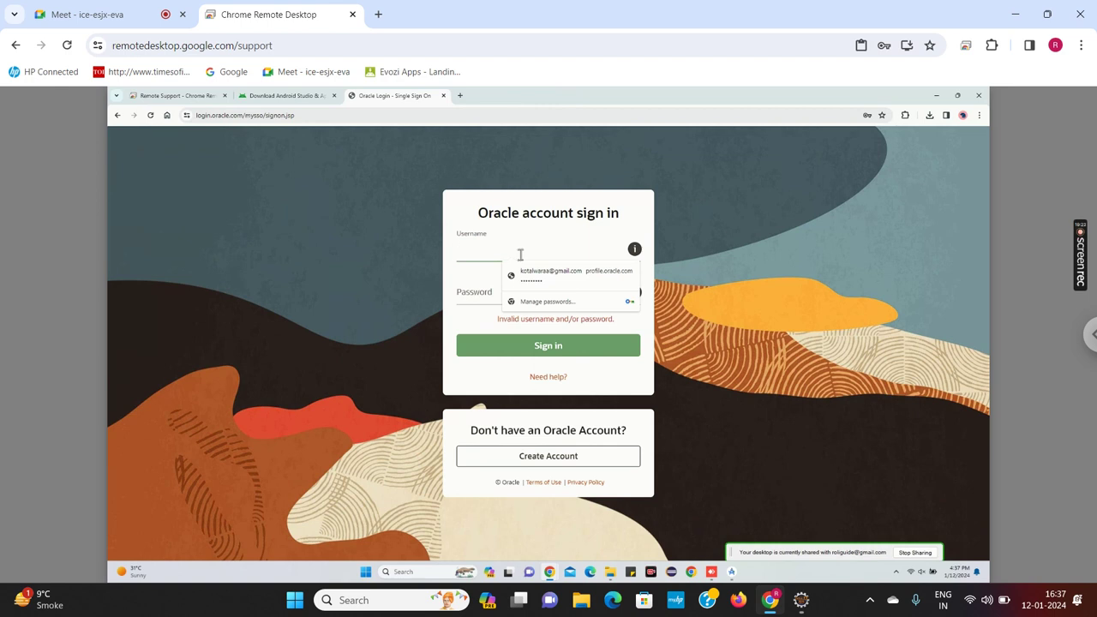
pyautogui.click(532, 273)
pyautogui.click(547, 275)
pyautogui.hotkey('ctrl', 'a')
pyautogui.press('BackSpace')
pyautogui.write('•••••••')
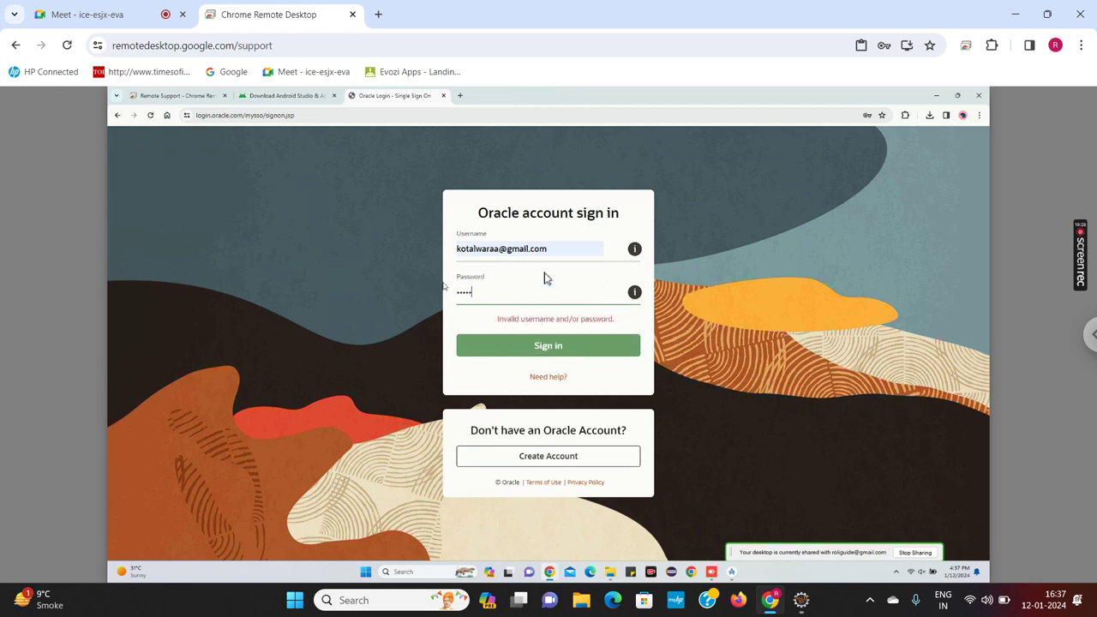
pyautogui.write('•••')
pyautogui.press('Return')
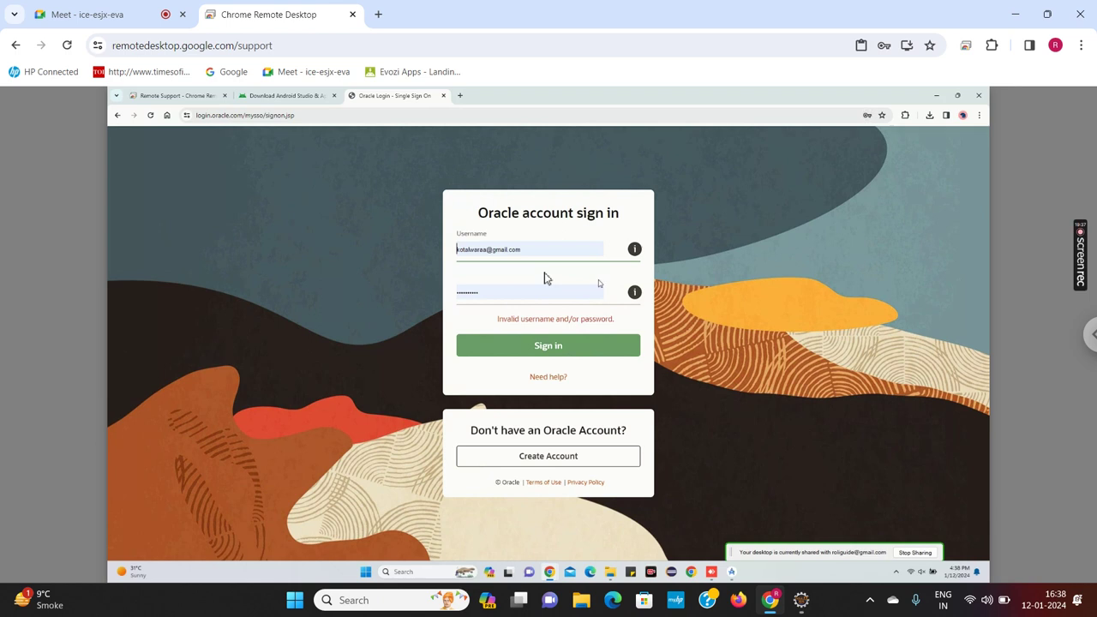
# Retype the password and try signing in again
pyautogui.press('BackSpace')
pyautogui.press('BackSpace')
pyautogui.press('BackSpace')
pyautogui.press('BackSpace')
pyautogui.press('BackSpace')
pyautogui.press('BackSpace')
pyautogui.press('BackSpace')
pyautogui.press('BackSpace')
pyautogui.press('BackSpace')
pyautogui.press('BackSpace')
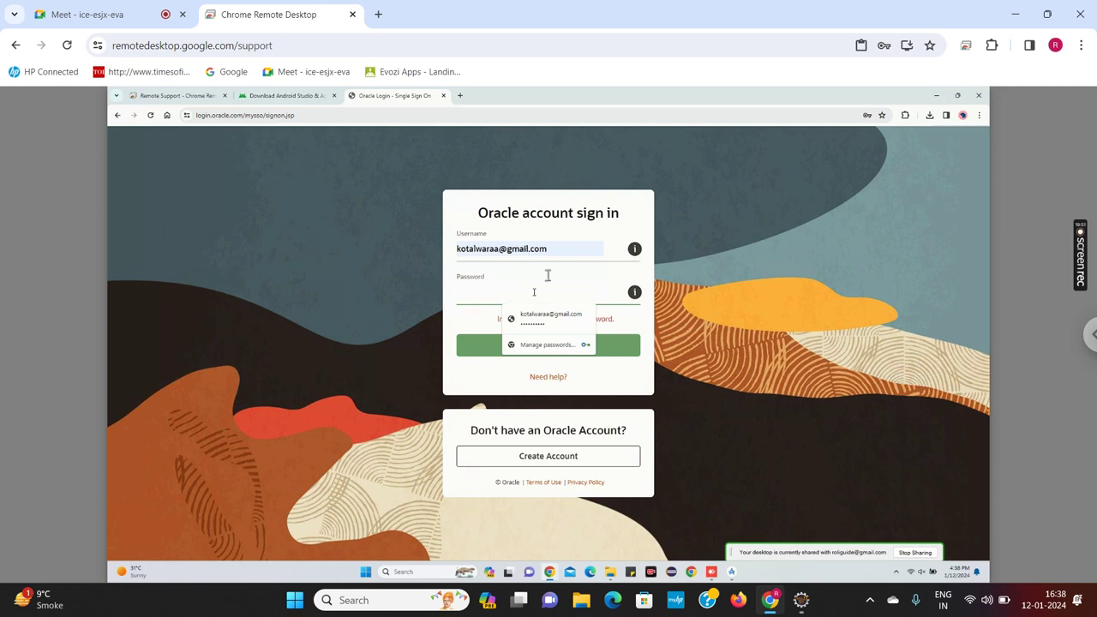
pyautogui.write('••••••')
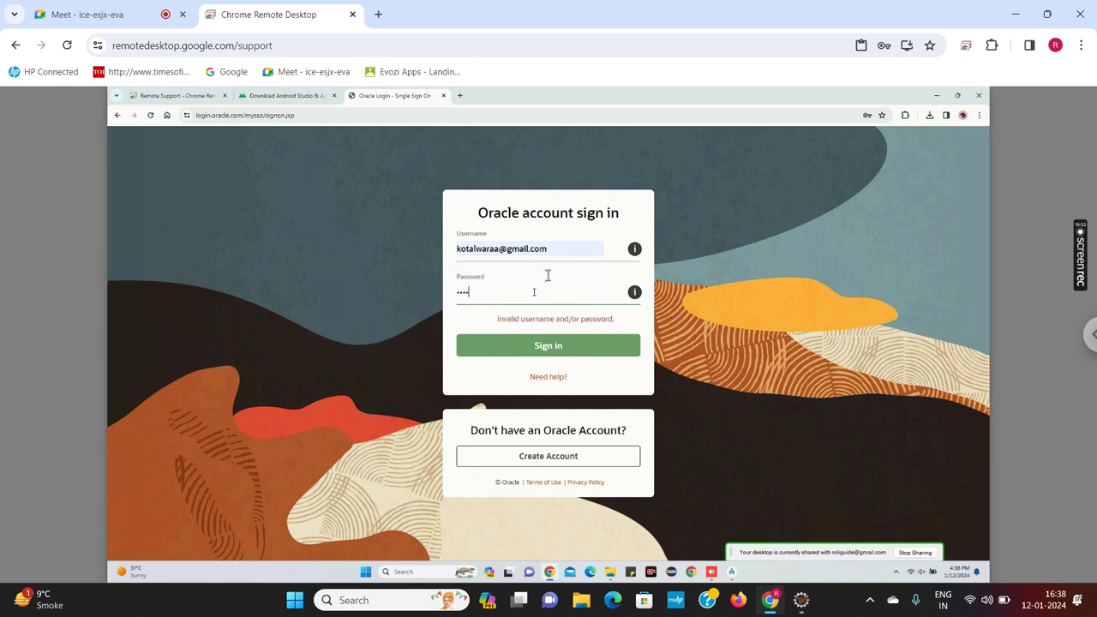
pyautogui.write('•')
pyautogui.press('BackSpace')
pyautogui.press('BackSpace')
pyautogui.press('BackSpace')
pyautogui.press('BackSpace')
pyautogui.press('BackSpace')
pyautogui.press('BackSpace')
pyautogui.press('BackSpace')
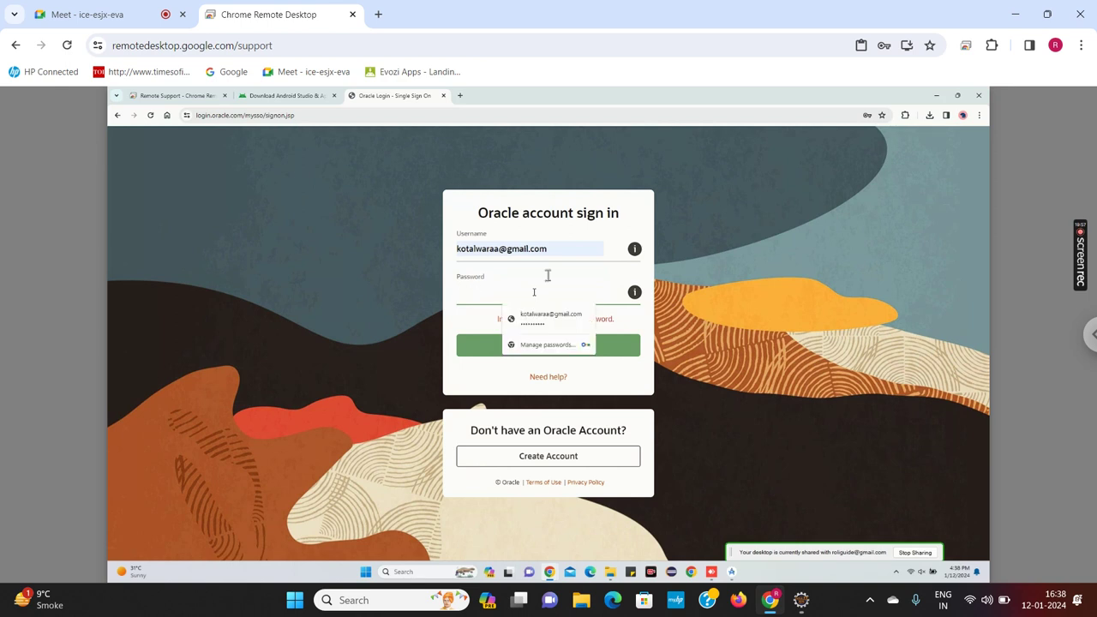
pyautogui.write('••••••')
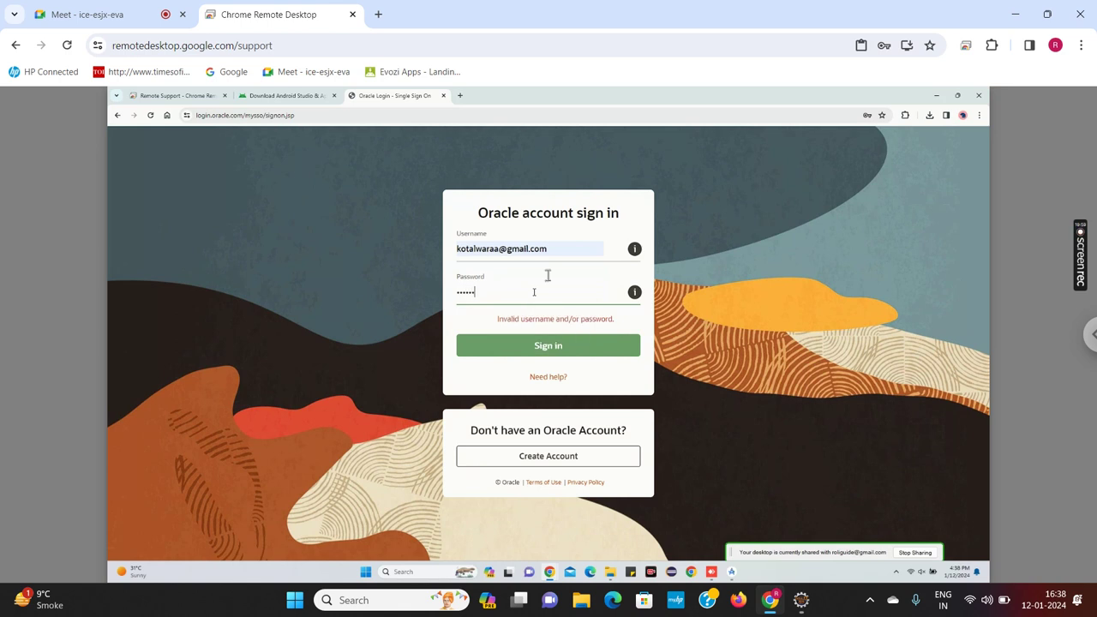
pyautogui.write('•••')
pyautogui.click(509, 346)
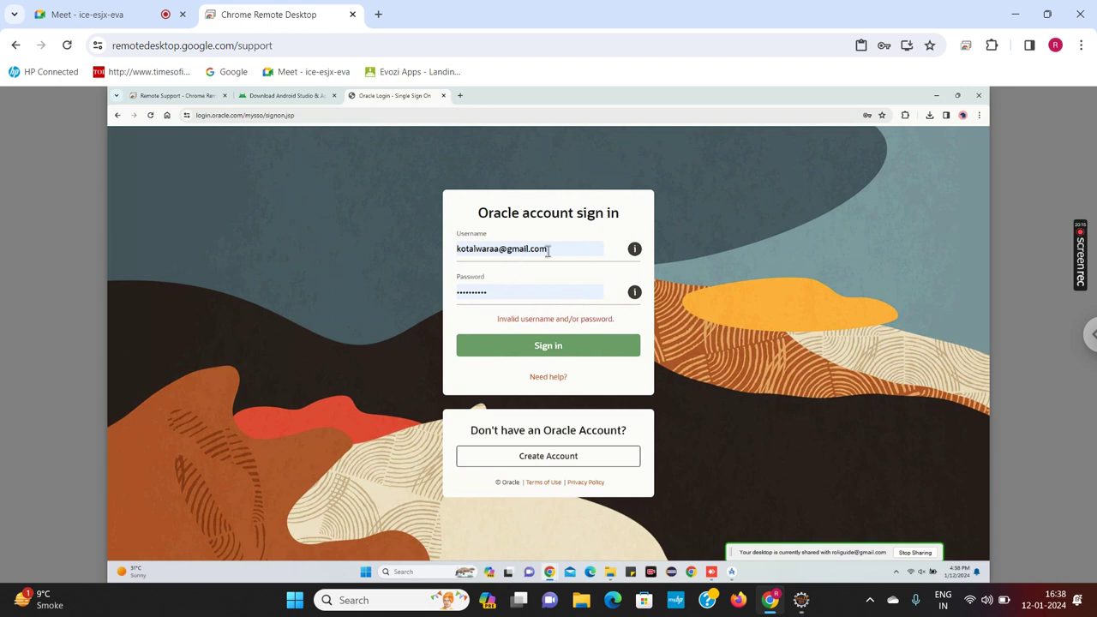
# Replace the password, submit the sign-in once more, then close the Oracle sign-in page
pyautogui.click(502, 294)
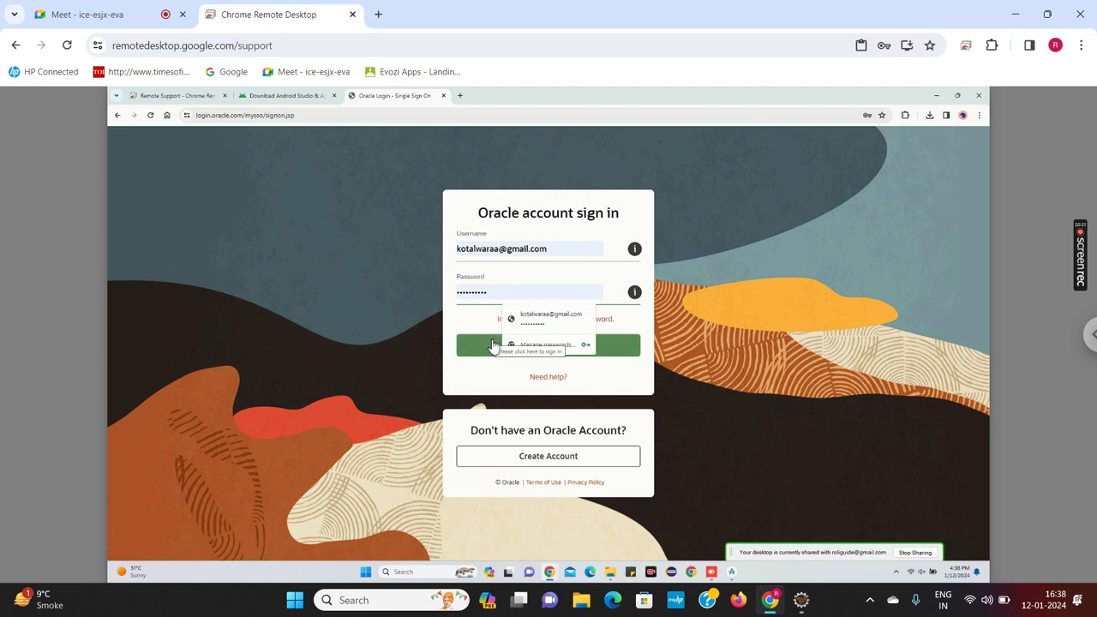
pyautogui.moveTo(485, 292); pyautogui.dragTo(451, 296)
pyautogui.press('BackSpace')
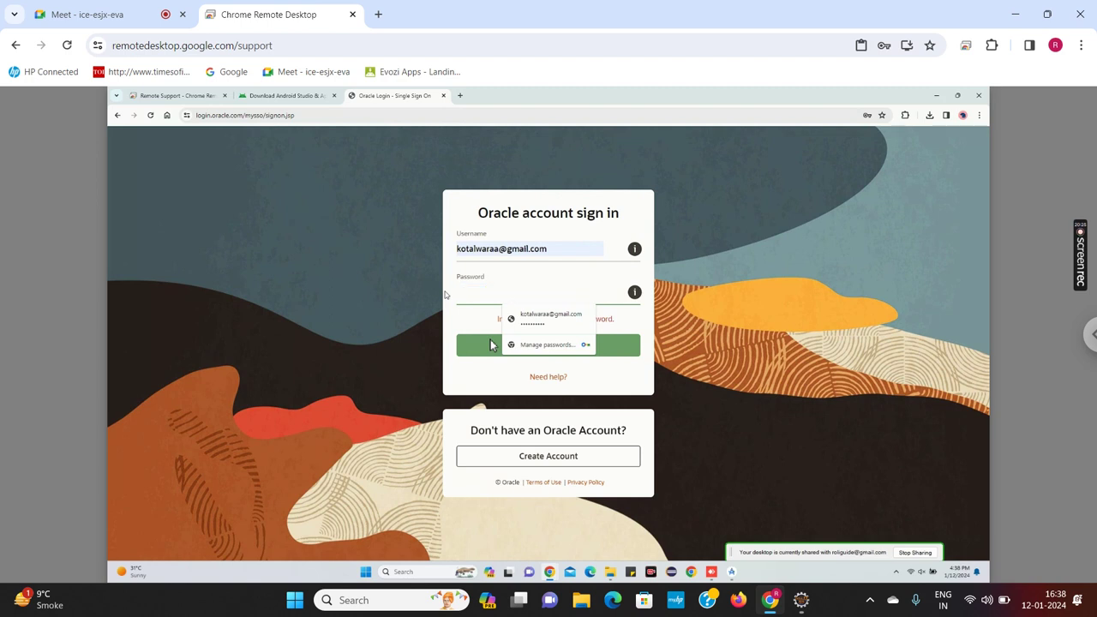
pyautogui.write('•••••')
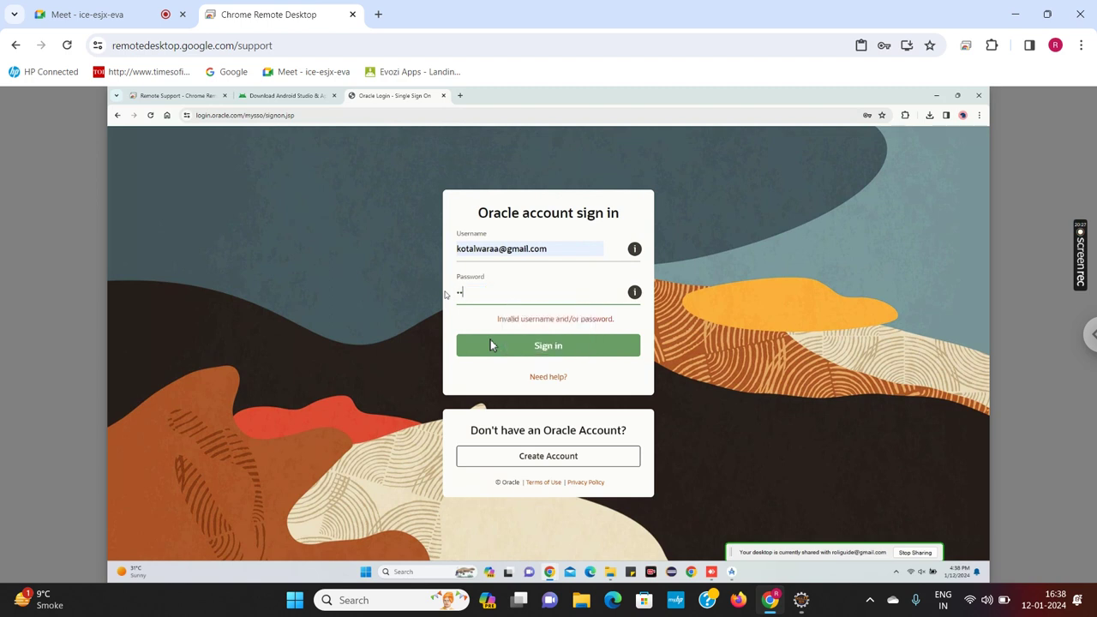
pyautogui.write('••••')
pyautogui.click(490, 345)
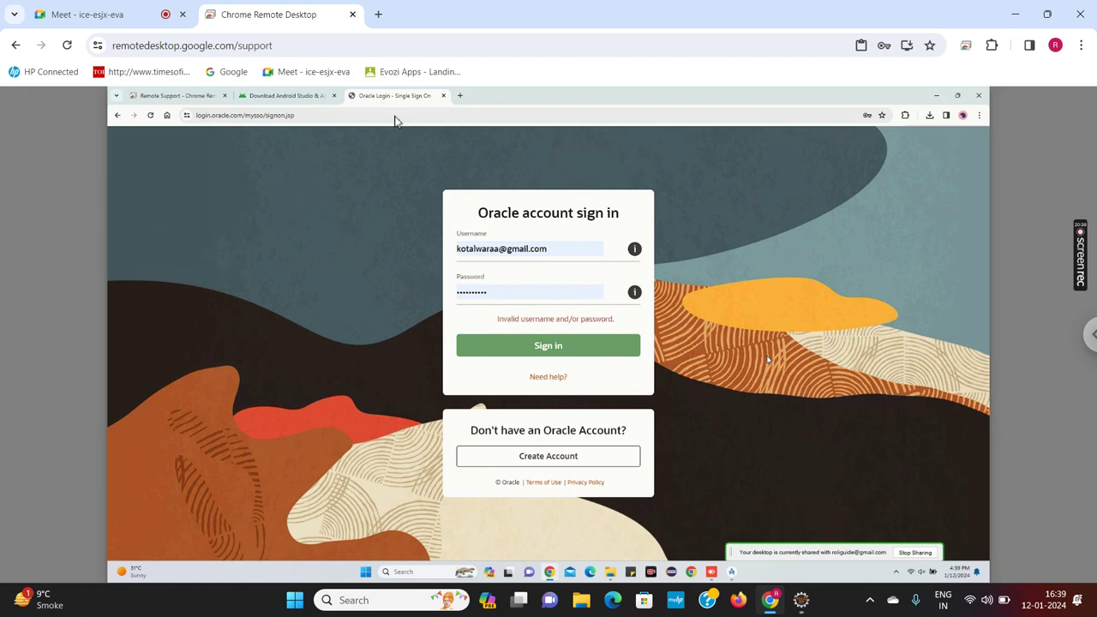
pyautogui.click(444, 96)
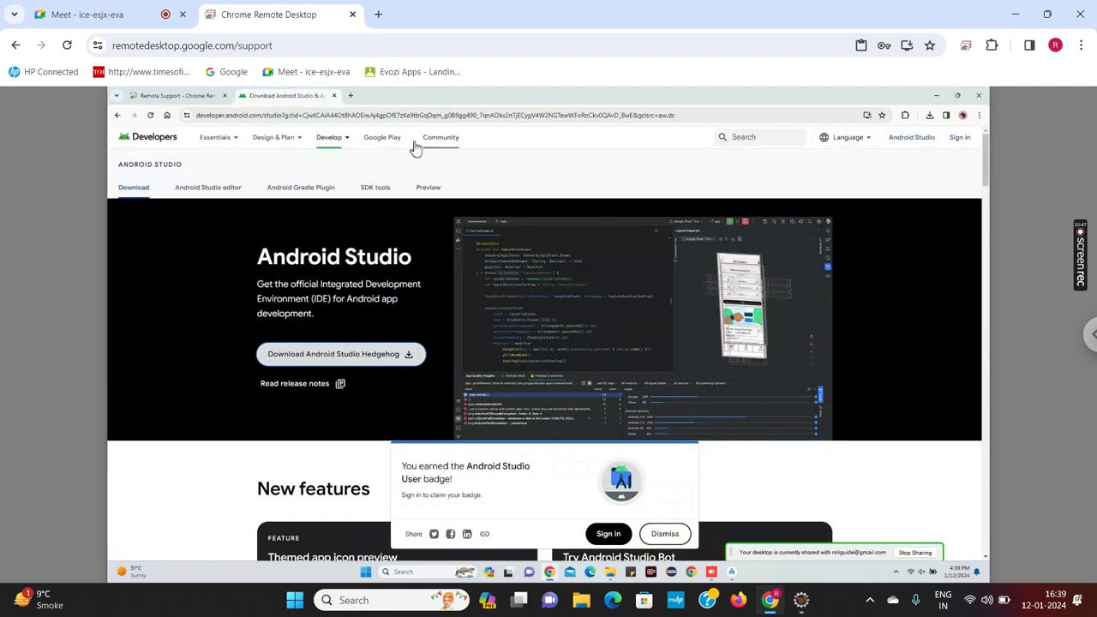
# Close the Android Studio download tab, finish the setup wizard, and begin a new project
pyautogui.click(335, 95)
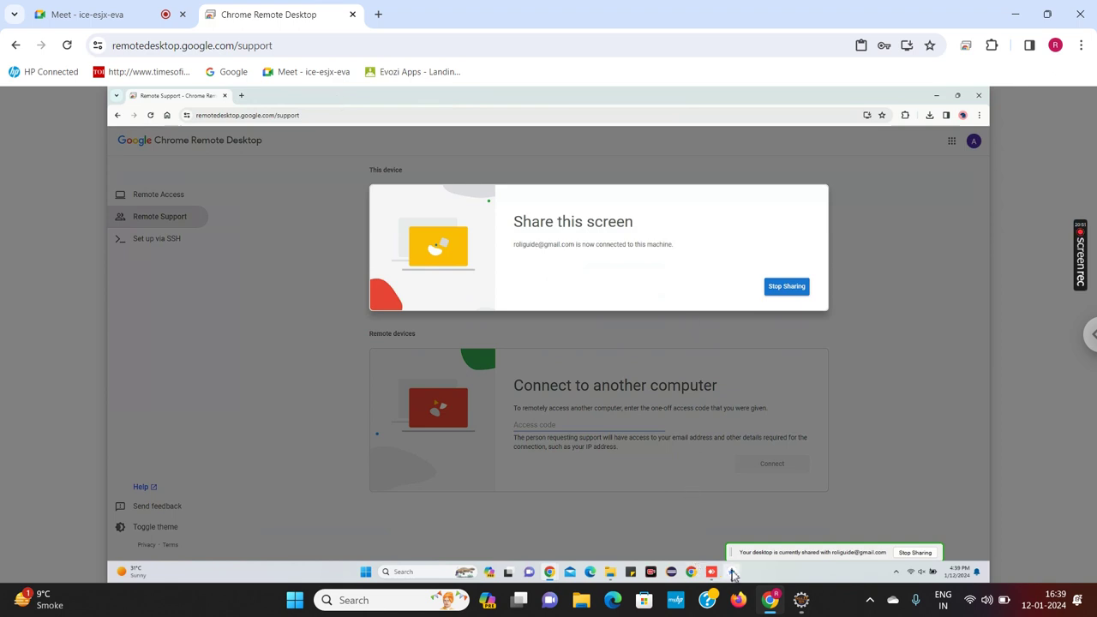
pyautogui.moveTo(732, 573)
pyautogui.click(730, 523)
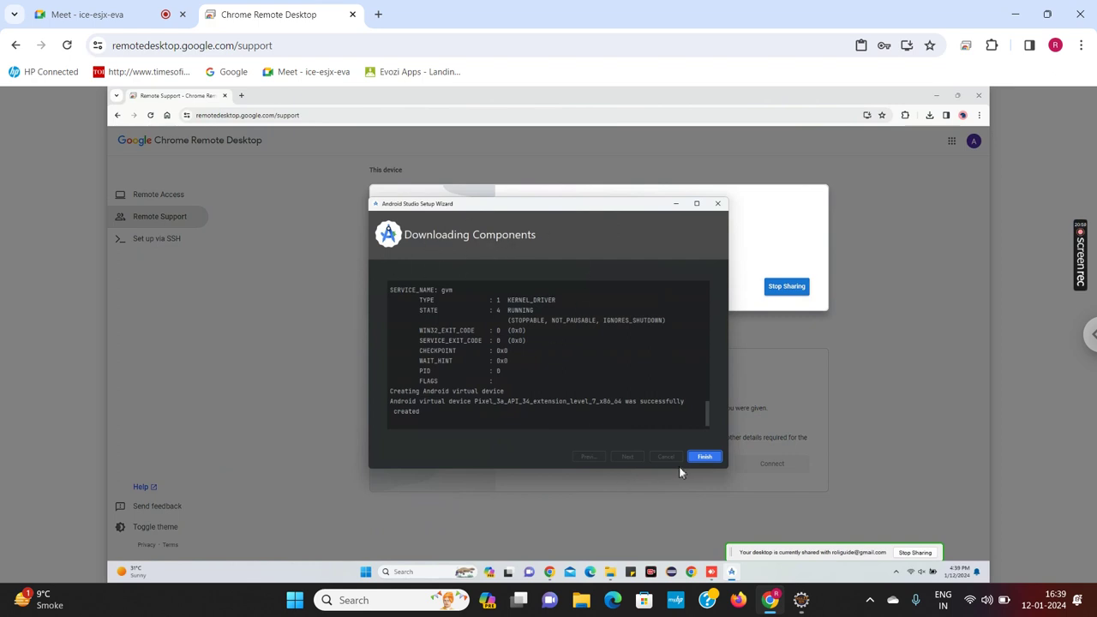
pyautogui.click(704, 457)
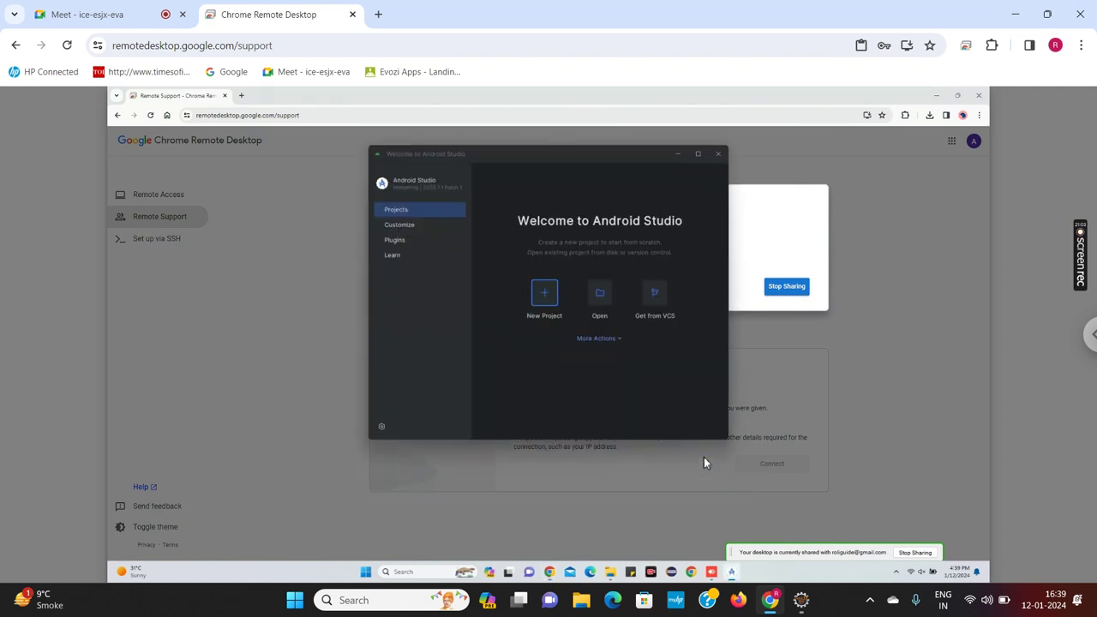
pyautogui.click(543, 297)
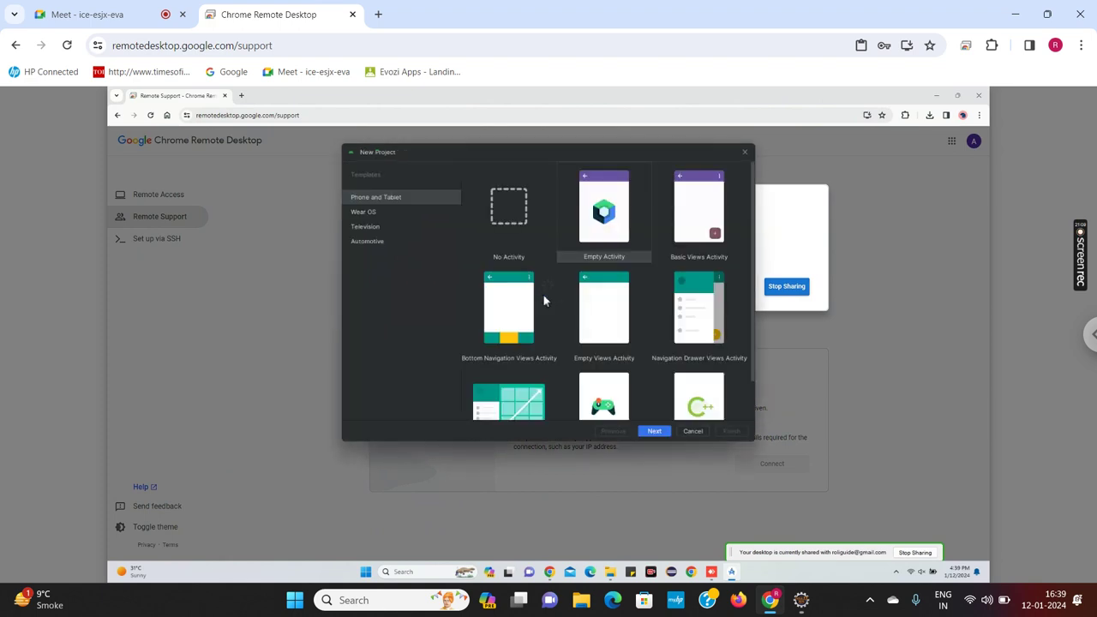
# Create a Basic Views Activity project named 'test' with Java as the language
pyautogui.click(695, 220)
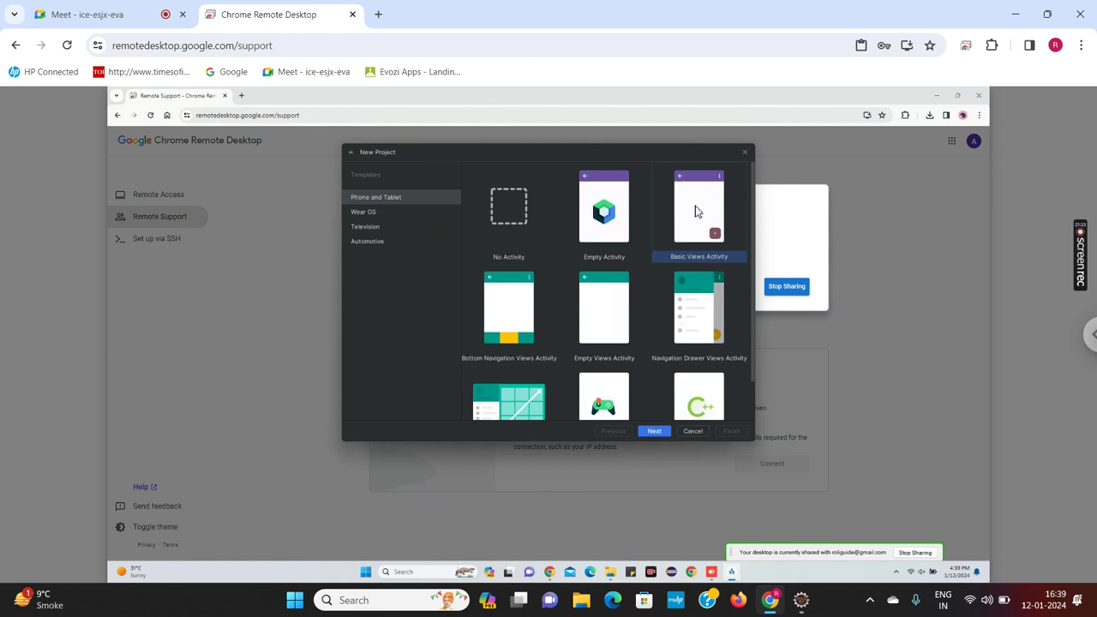
pyautogui.click(654, 431)
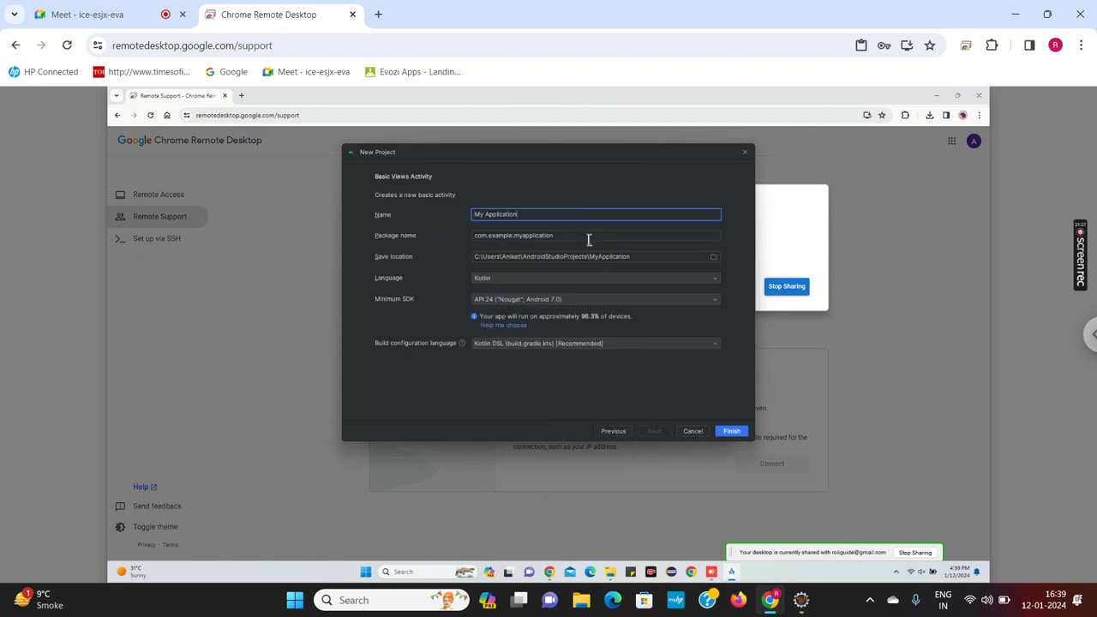
pyautogui.press('BackSpace')
pyautogui.press('BackSpace')
pyautogui.press('BackSpace')
pyautogui.press('BackSpace')
pyautogui.press('BackSpace')
pyautogui.press('BackSpace')
pyautogui.press('BackSpace')
pyautogui.press('BackSpace')
pyautogui.press('BackSpace')
pyautogui.press('BackSpace')
pyautogui.press('BackSpace')
pyautogui.press('BackSpace')
pyautogui.press('BackSpace')
pyautogui.press('BackSpace')
pyautogui.write('test')
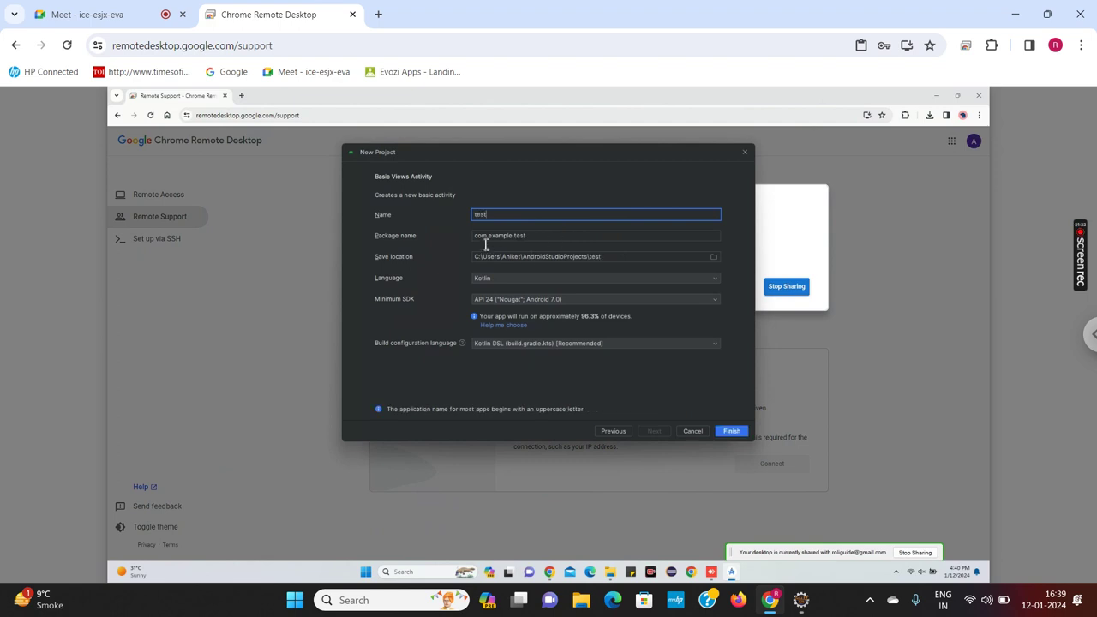
pyautogui.click(711, 280)
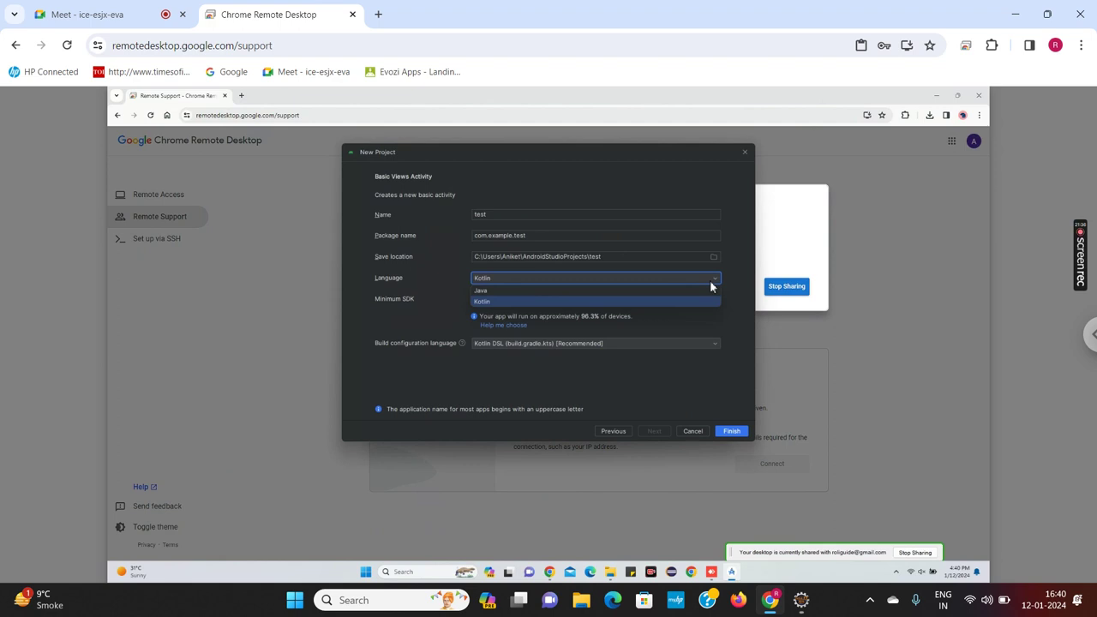
pyautogui.click(498, 291)
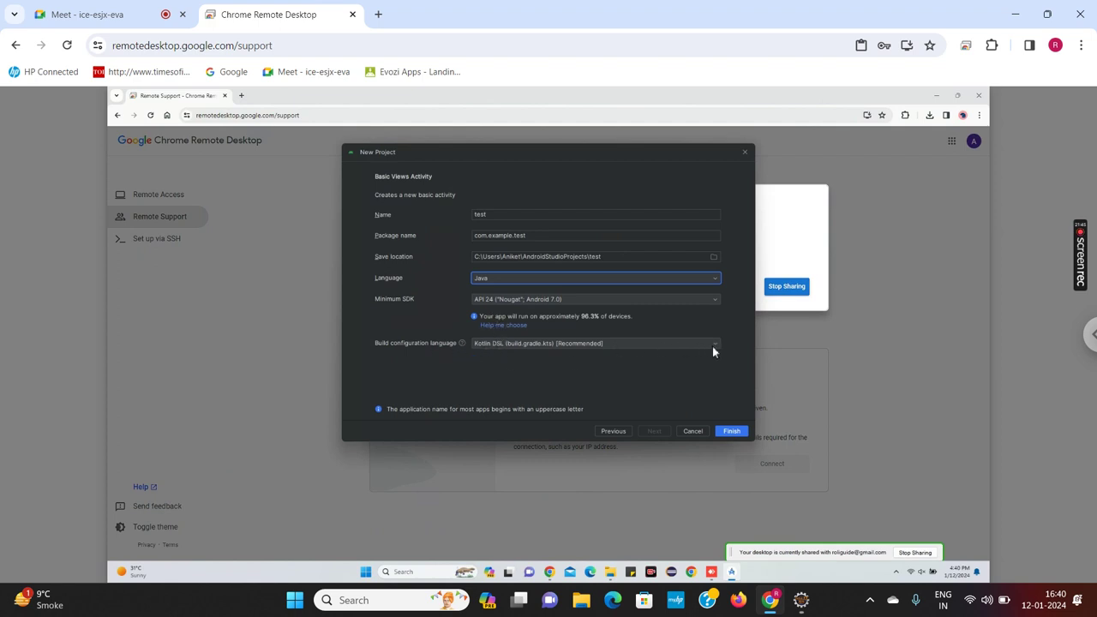
pyautogui.click(731, 430)
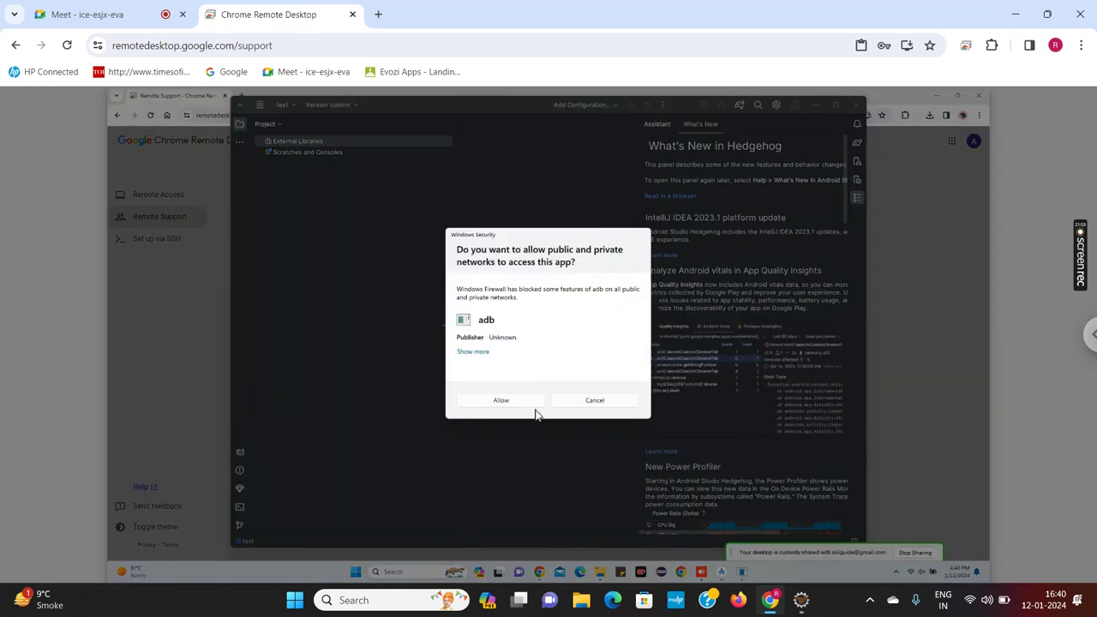
# Allow adb through the Windows firewall and maximize the Android Studio window
pyautogui.click(502, 400)
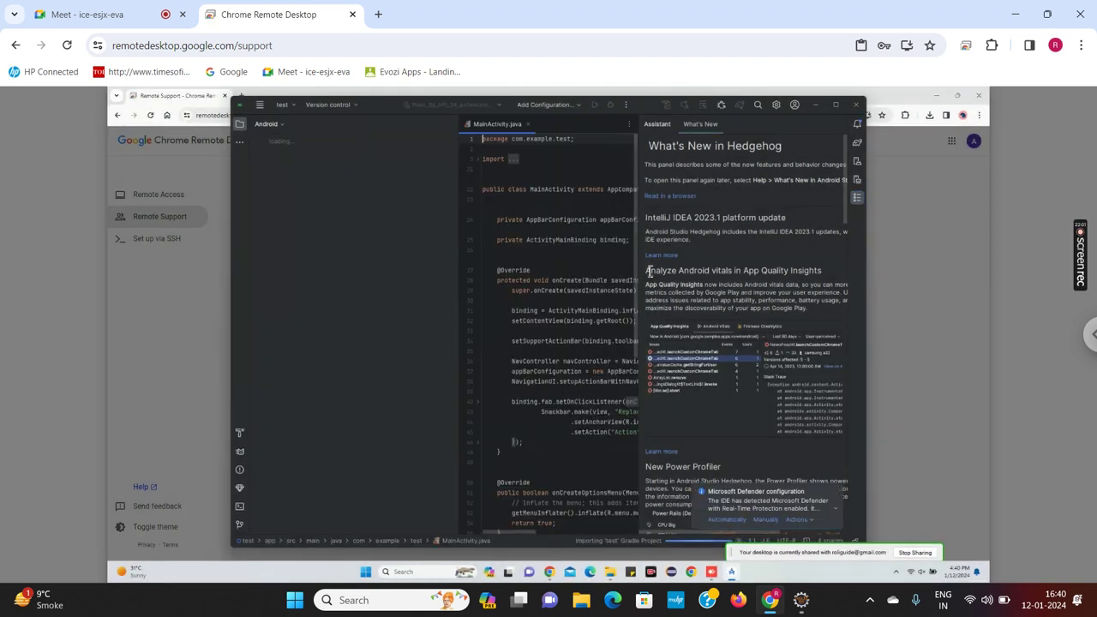
pyautogui.click(836, 105)
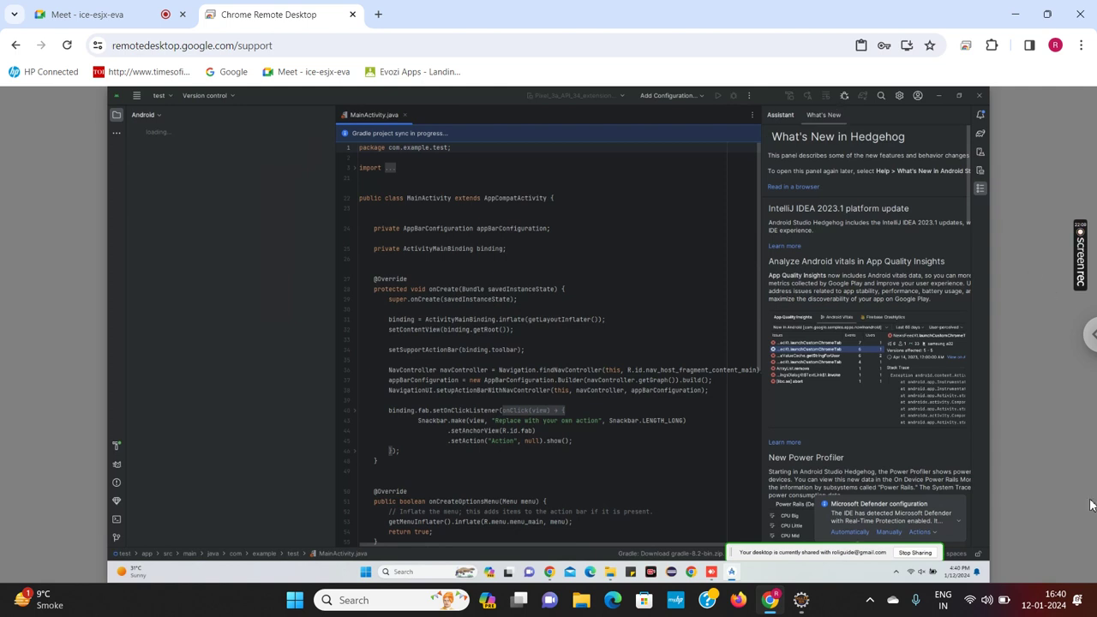
# Connect Windows to the ZTE_2.4G_arXxnM Wi-Fi network and return to Chrome
pyautogui.click(971, 601)
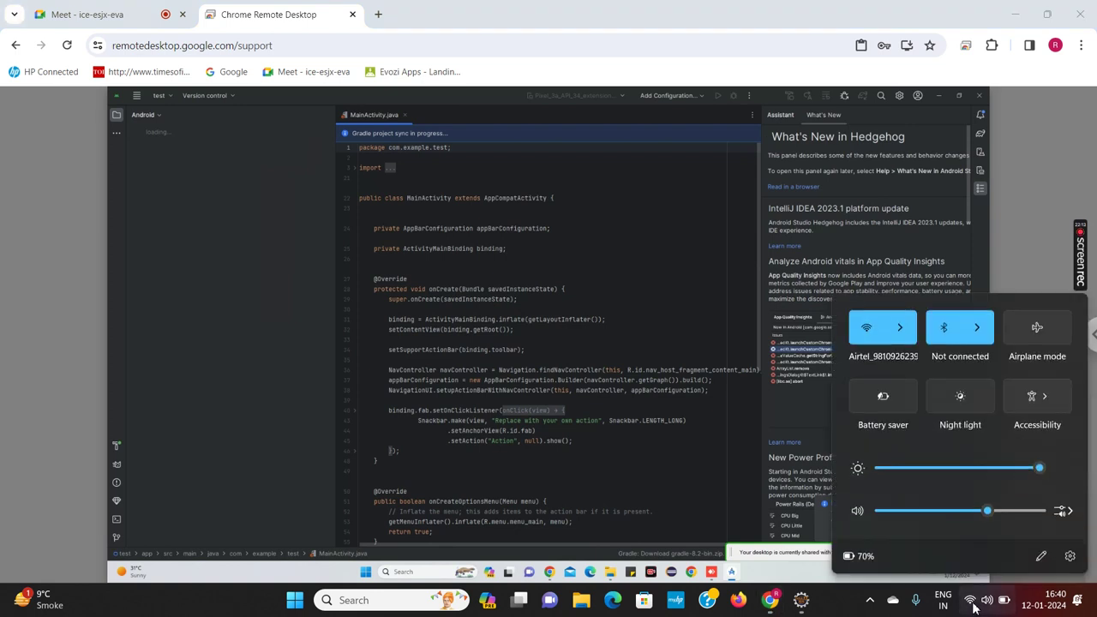
pyautogui.click(907, 334)
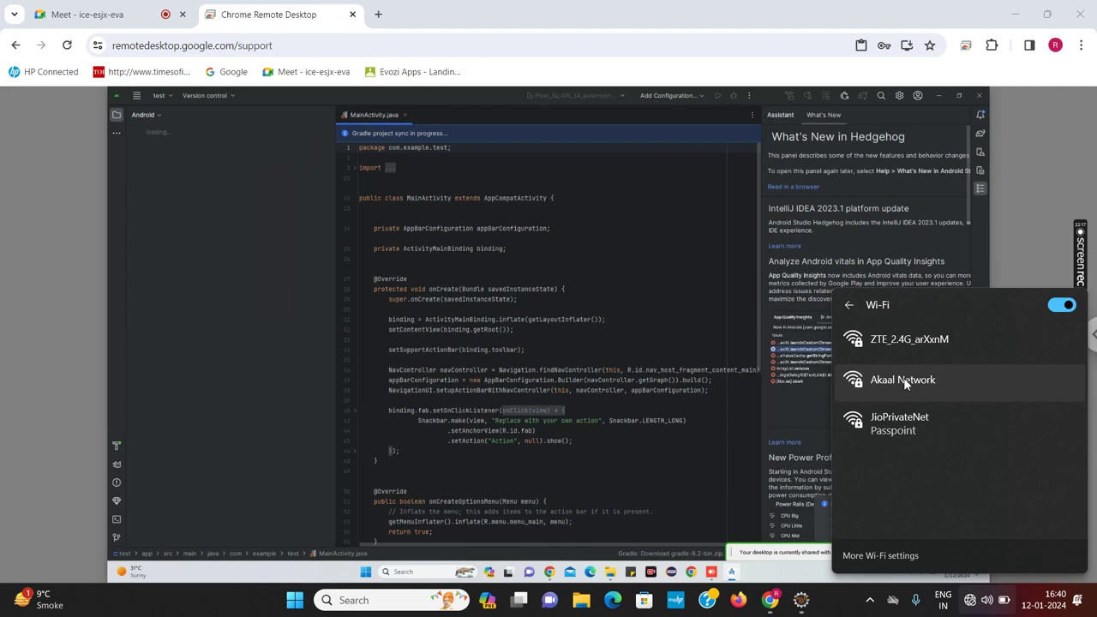
pyautogui.click(904, 339)
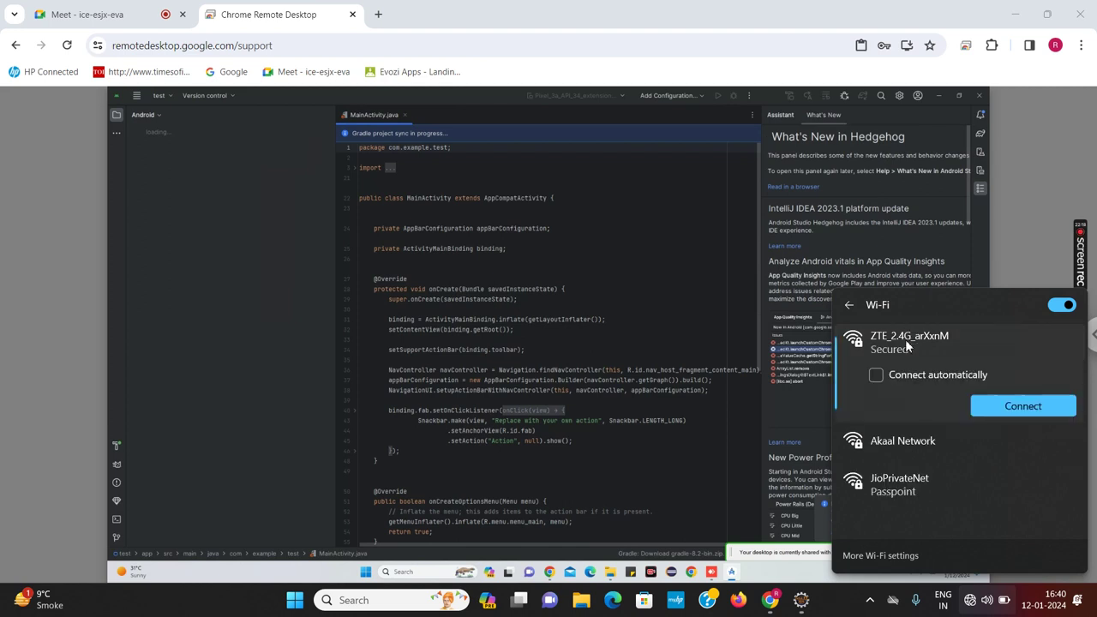
pyautogui.click(1021, 405)
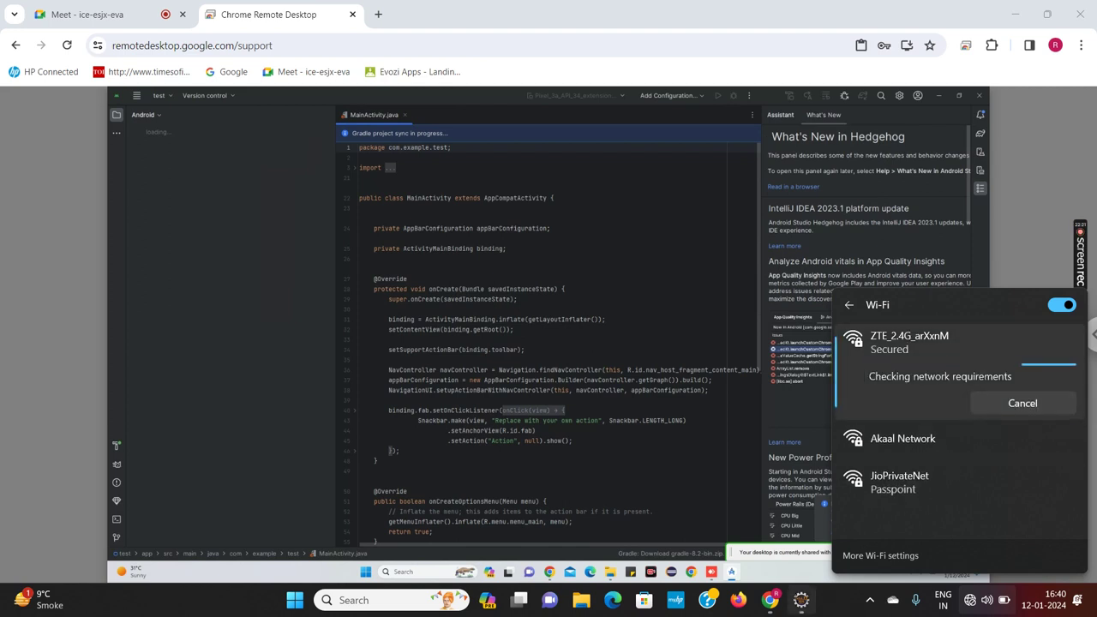
pyautogui.moveTo(731, 571)
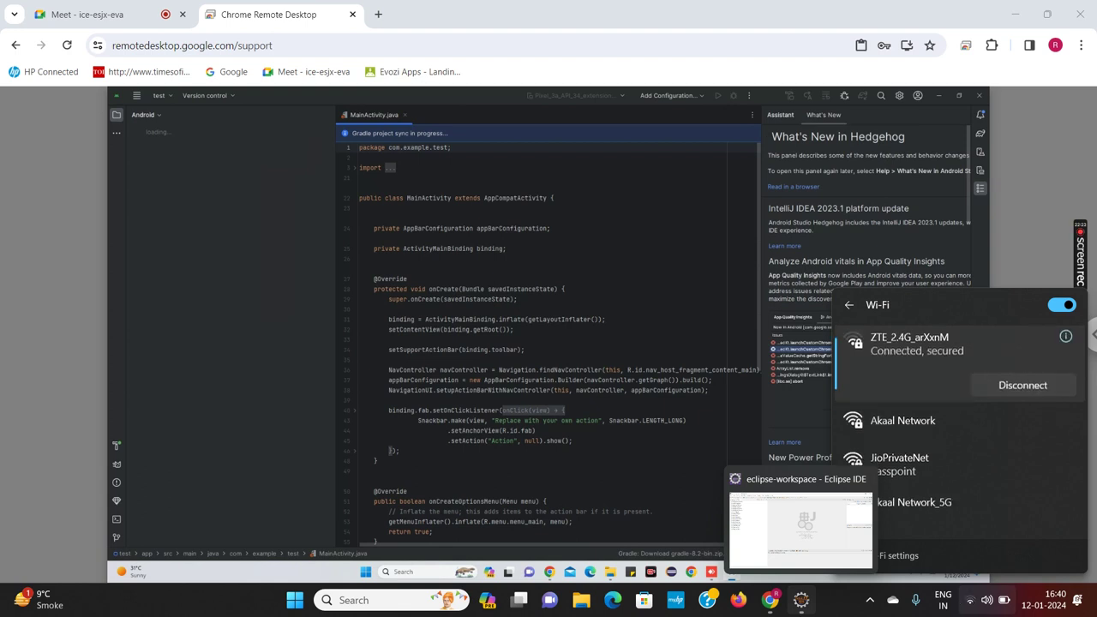
pyautogui.click(1014, 174)
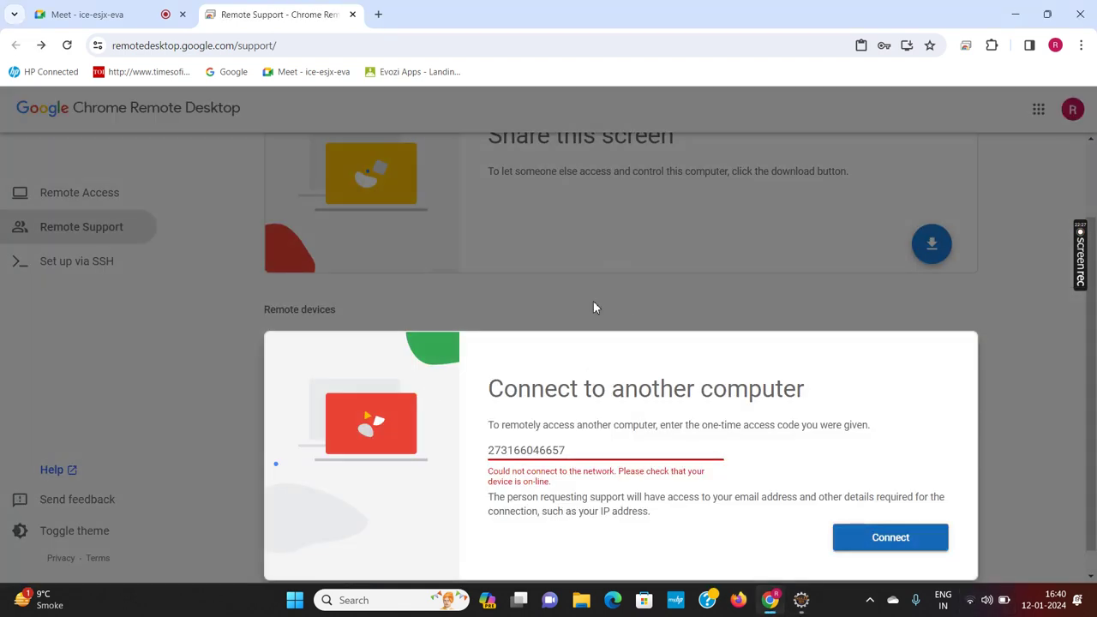
# Glance at the Meet call, then delete the old code from the Remote Support access code field
pyautogui.click(103, 14)
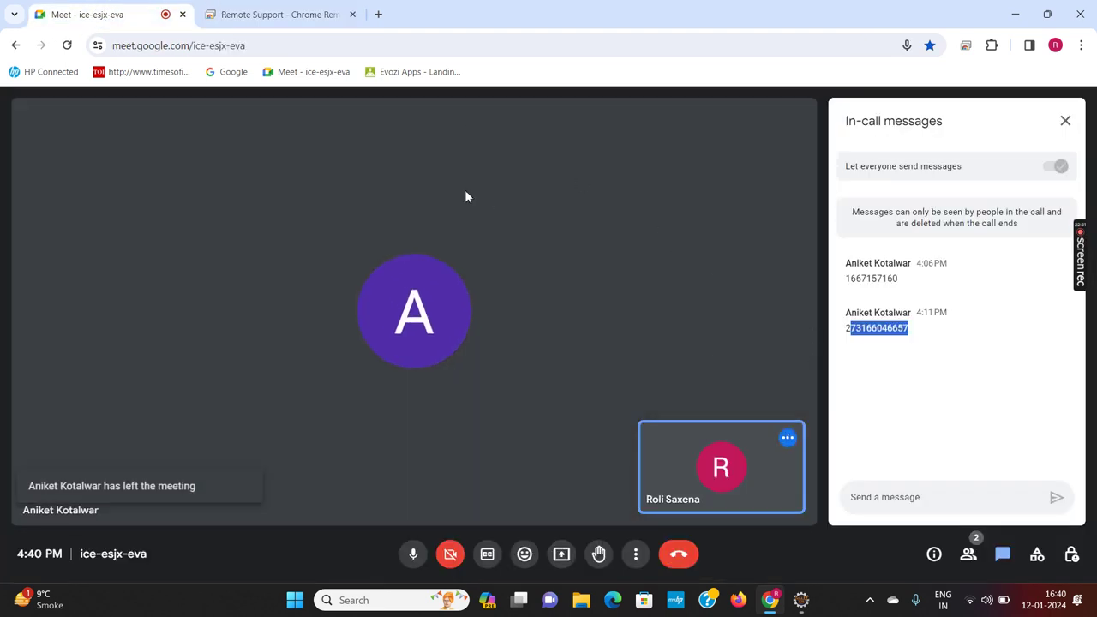
pyautogui.click(290, 17)
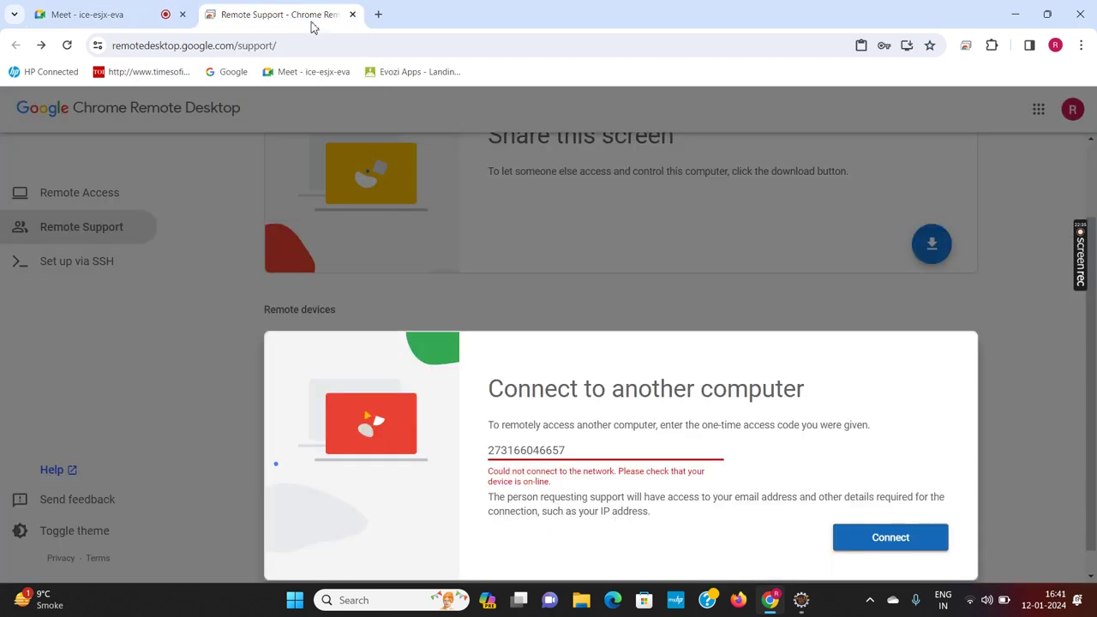
pyautogui.click(575, 446)
pyautogui.press('BackSpace')
pyautogui.press('BackSpace')
pyautogui.press('BackSpace')
pyautogui.press('BackSpace')
pyautogui.press('BackSpace')
pyautogui.press('BackSpace')
pyautogui.press('BackSpace')
pyautogui.press('BackSpace')
pyautogui.press('BackSpace')
pyautogui.press('BackSpace')
pyautogui.press('BackSpace')
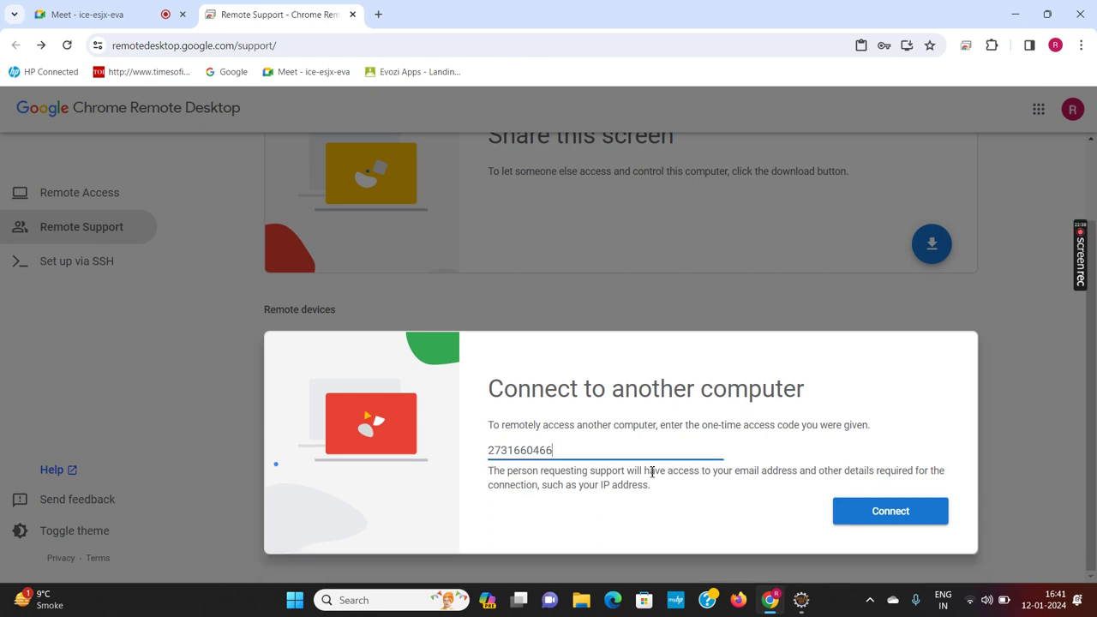
pyautogui.press('BackSpace')
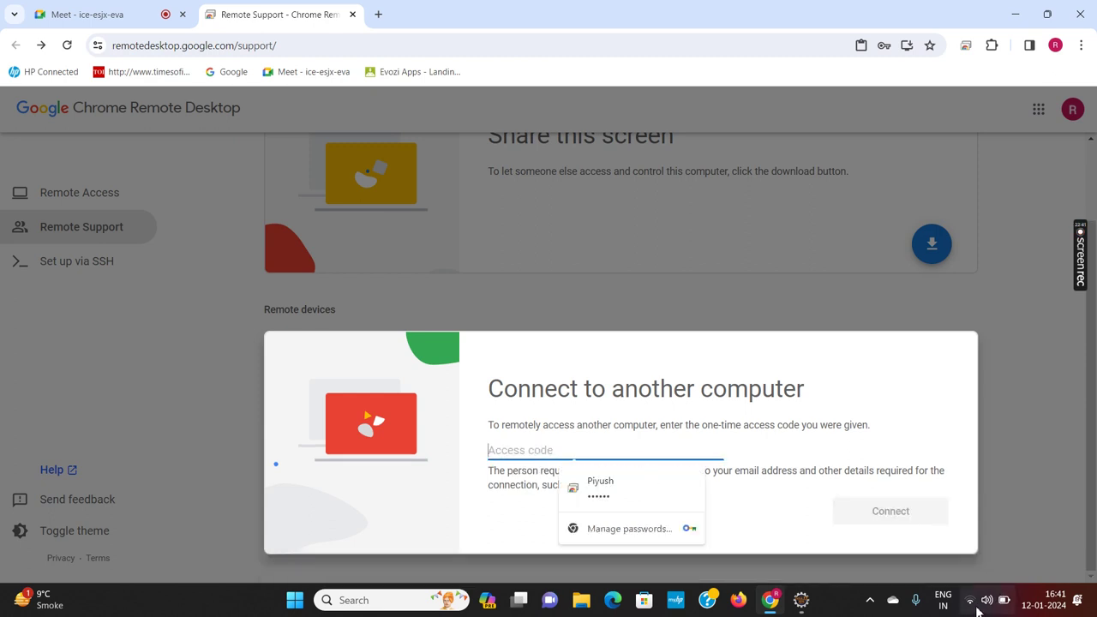
# Check the Windows quick settings, then return to the Google Meet call tab
pyautogui.click(971, 603)
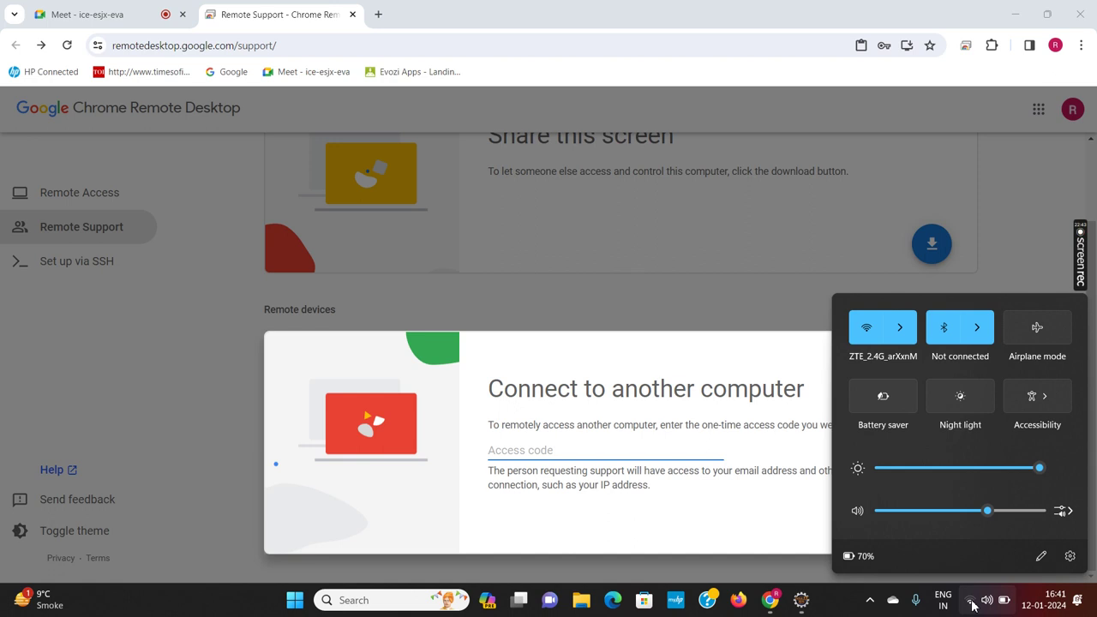
pyautogui.click(1003, 165)
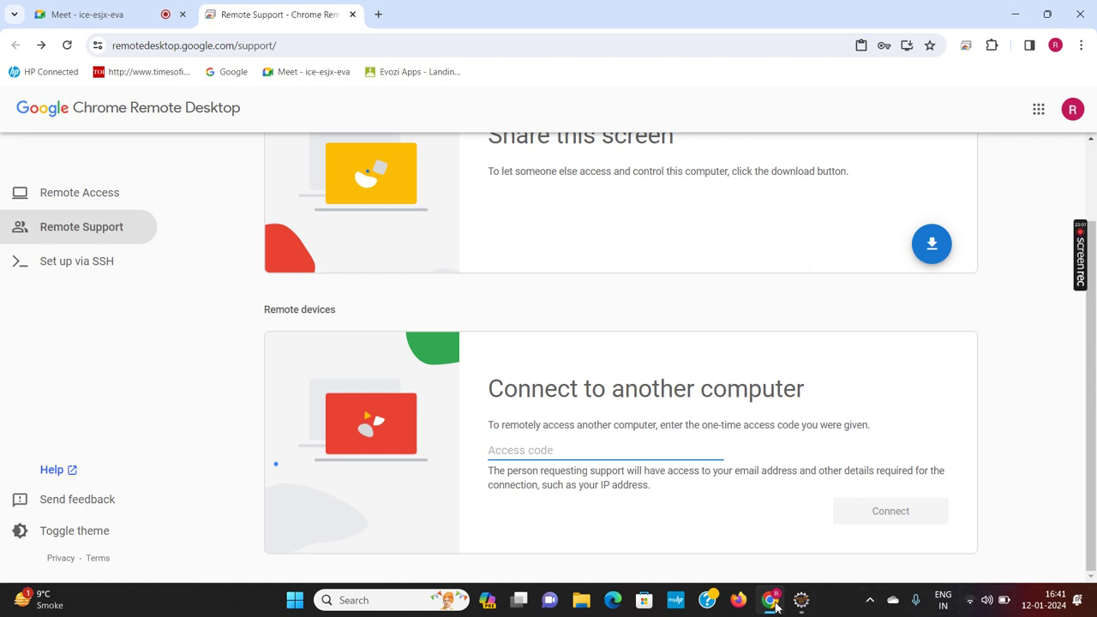
pyautogui.moveTo(802, 605)
pyautogui.moveTo(769, 601)
pyautogui.click(106, 18)
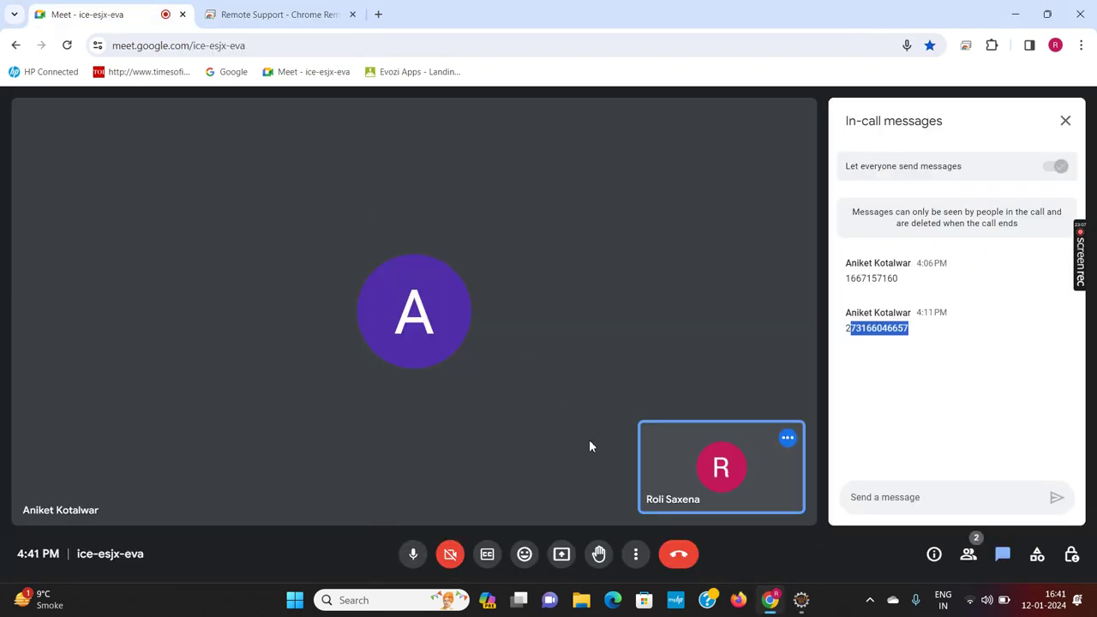